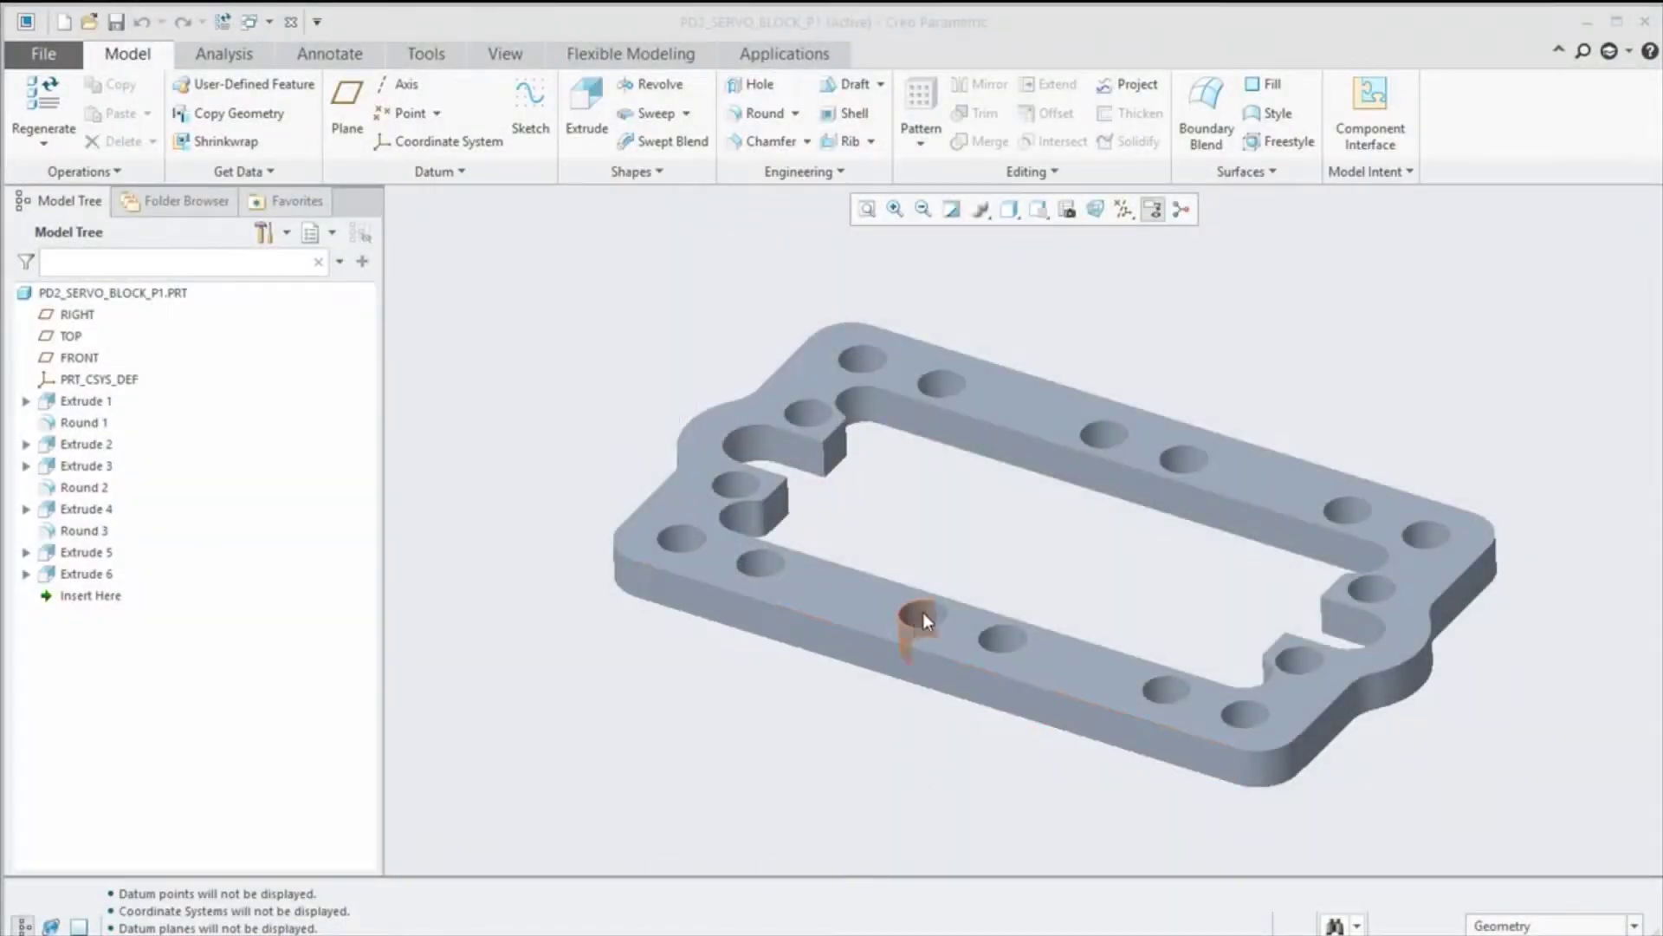
Orbit the PD2_SERVO_BLOCK_P1 part to look around it.
mouse_move(951, 565)
middle_mouse_down()
mouse_move(1010, 520)
mouse_move(937, 565)
mouse_move(957, 568)
middle_mouse_up()
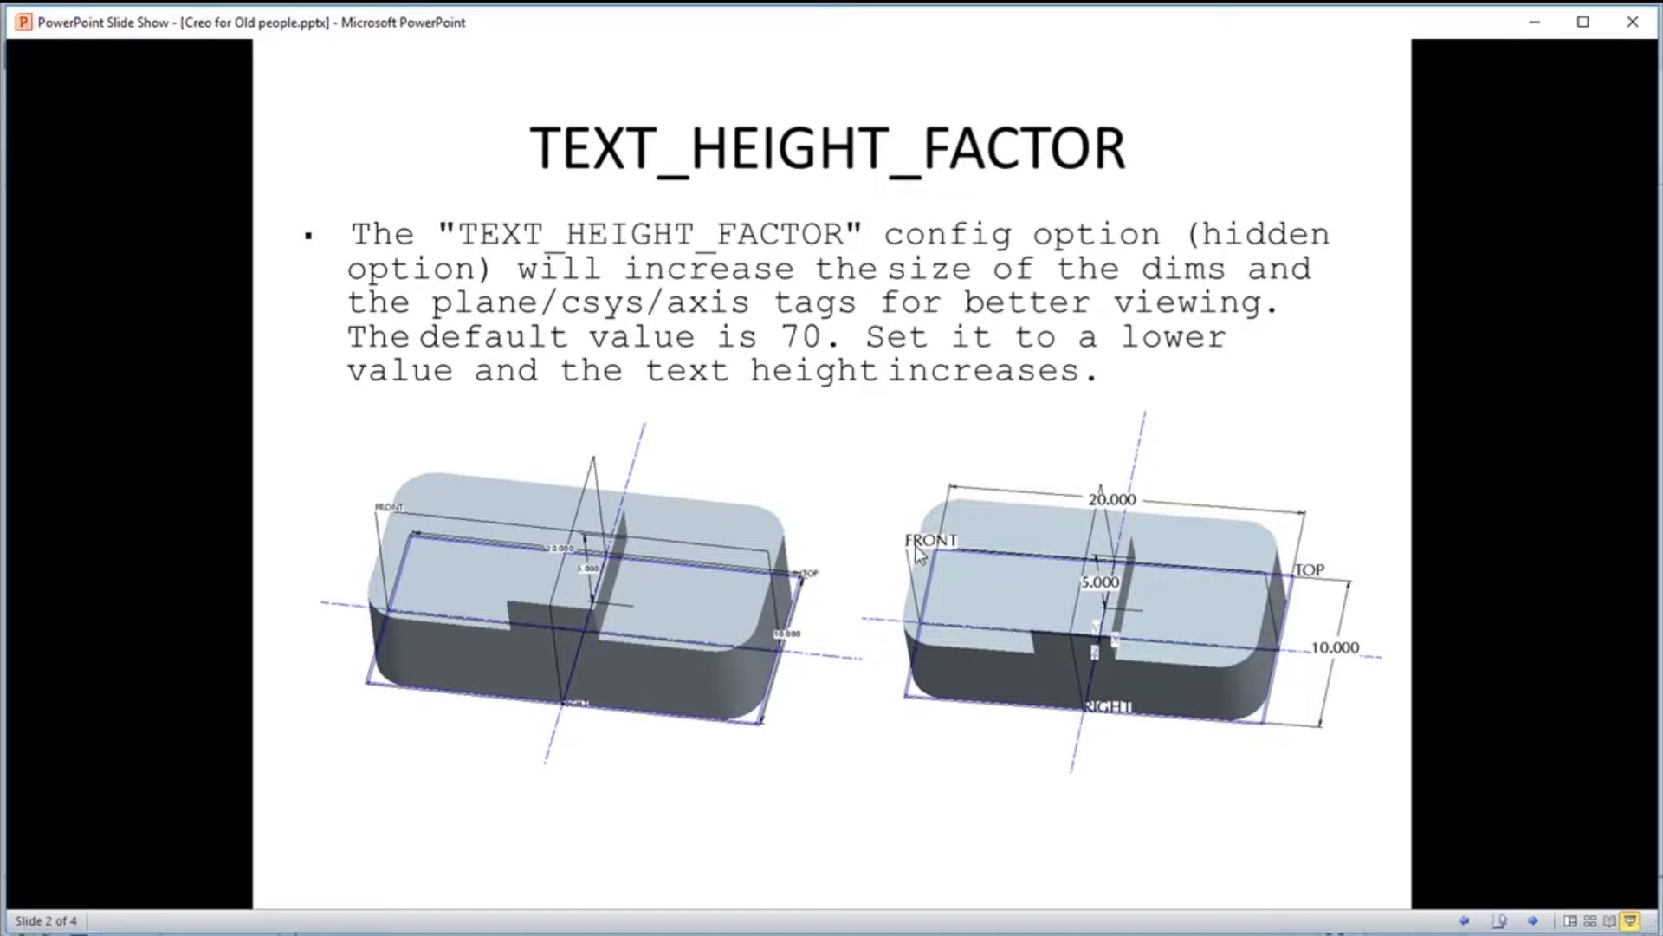
Return to the servo block and display Extrude 2's dimensions from its inner wall face.
left_click(1533, 26)
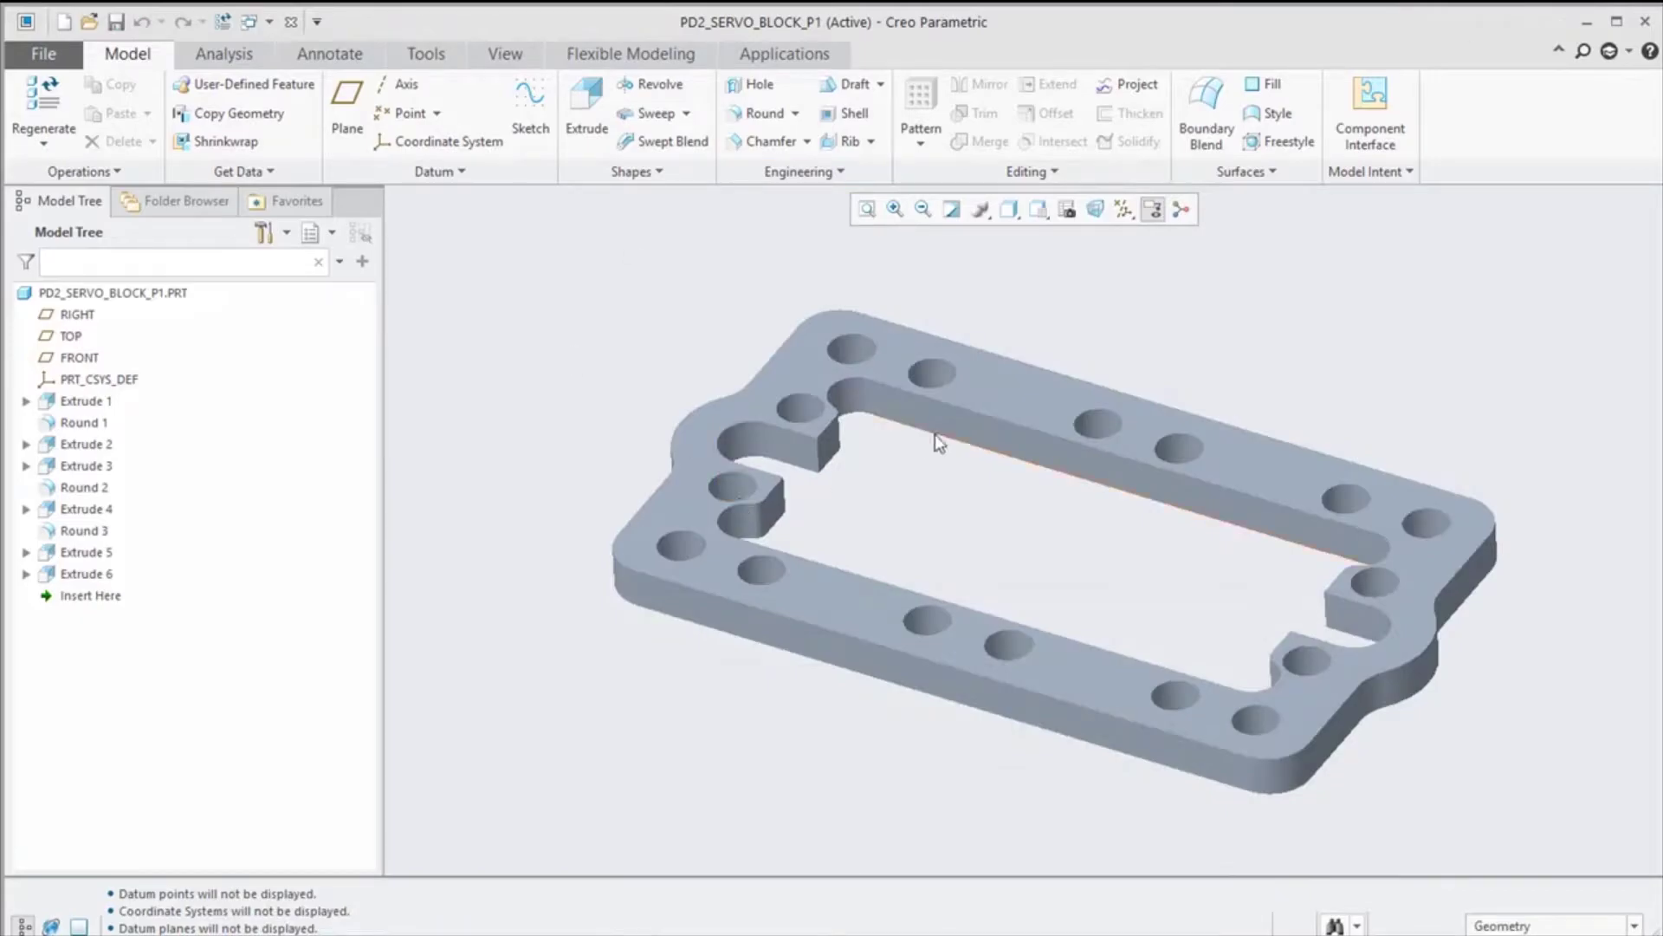
left_click(957, 433)
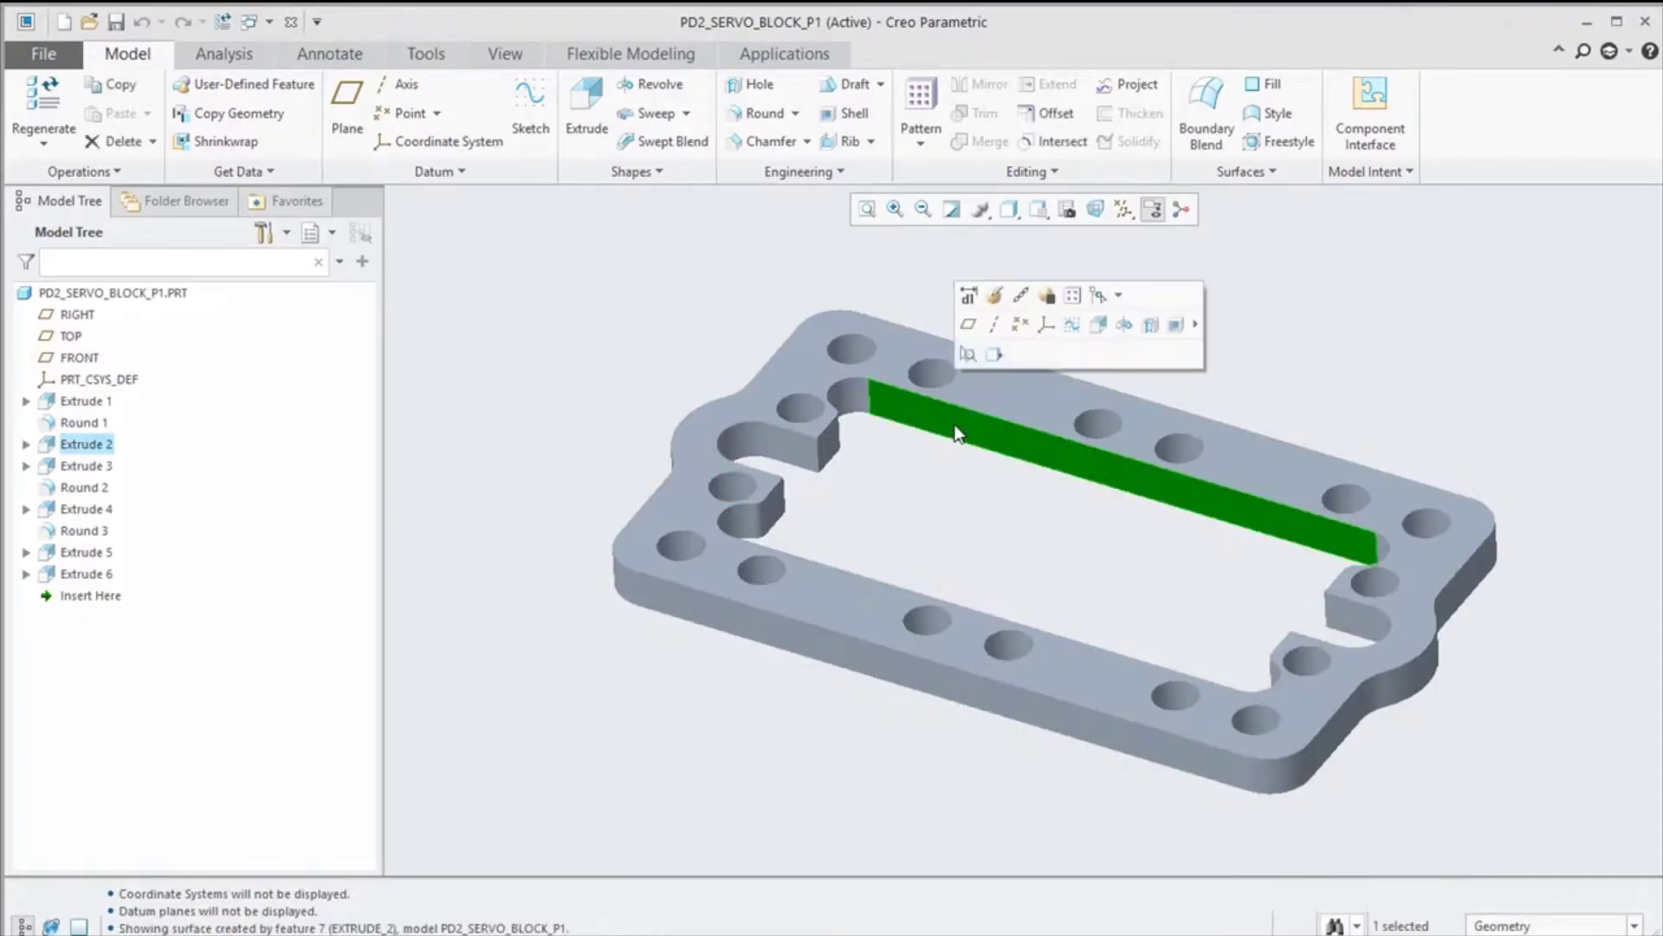
left_click(969, 295)
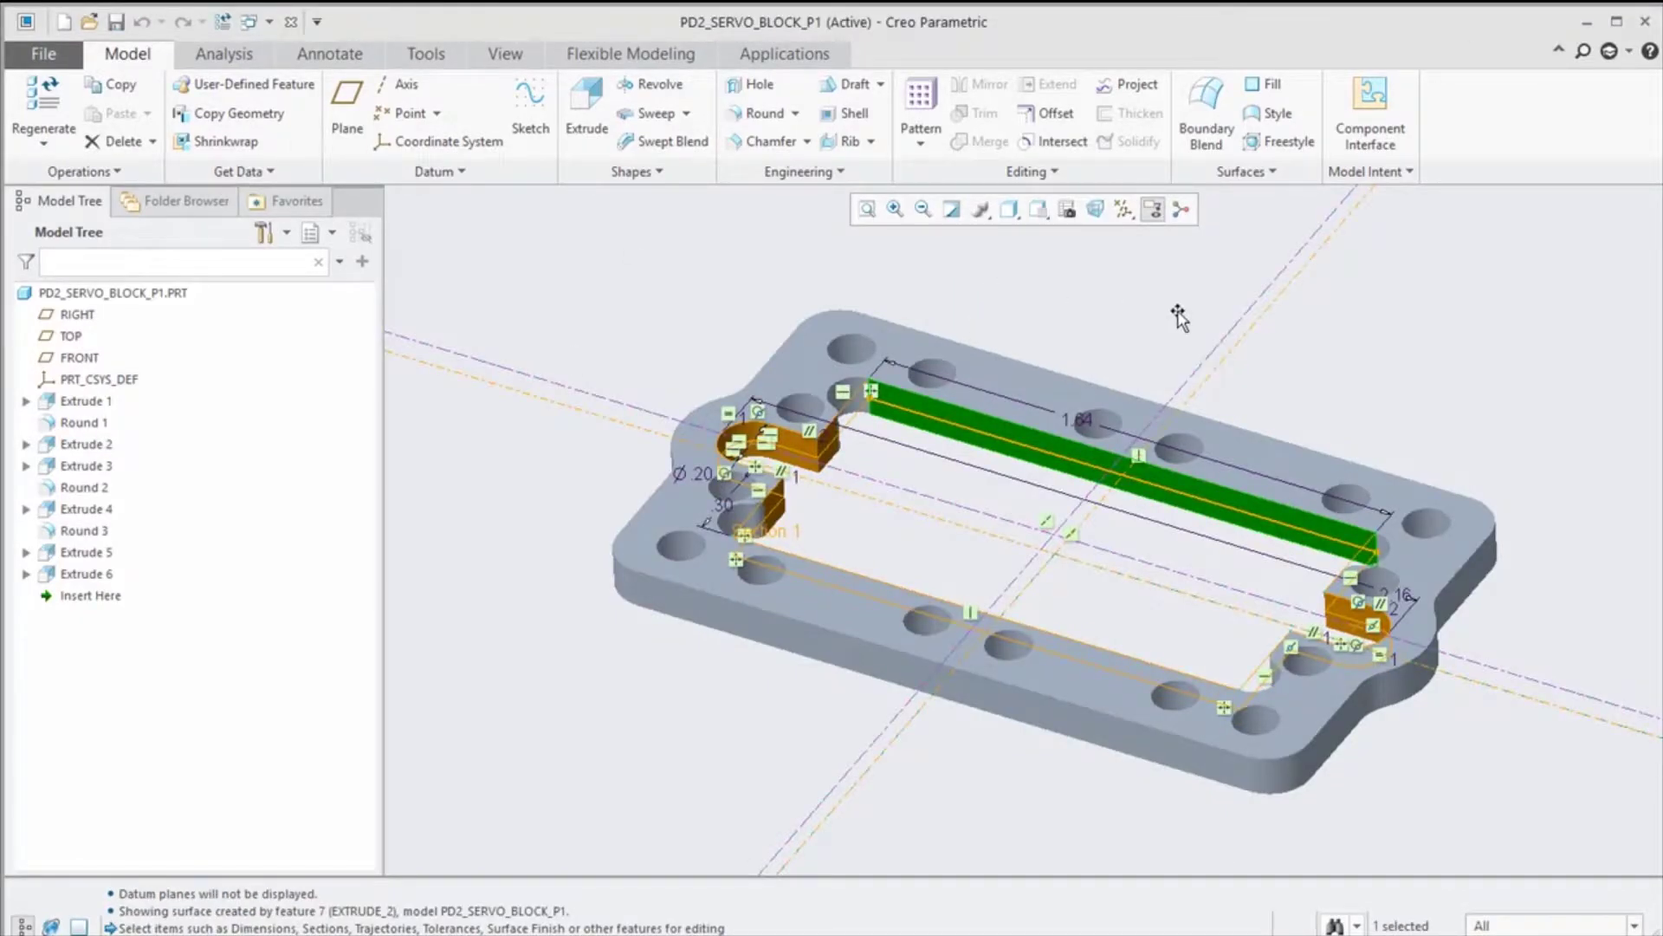
mouse_move(888, 550)
middle_mouse_down()
mouse_move(845, 584)
mouse_move(902, 554)
middle_mouse_up()
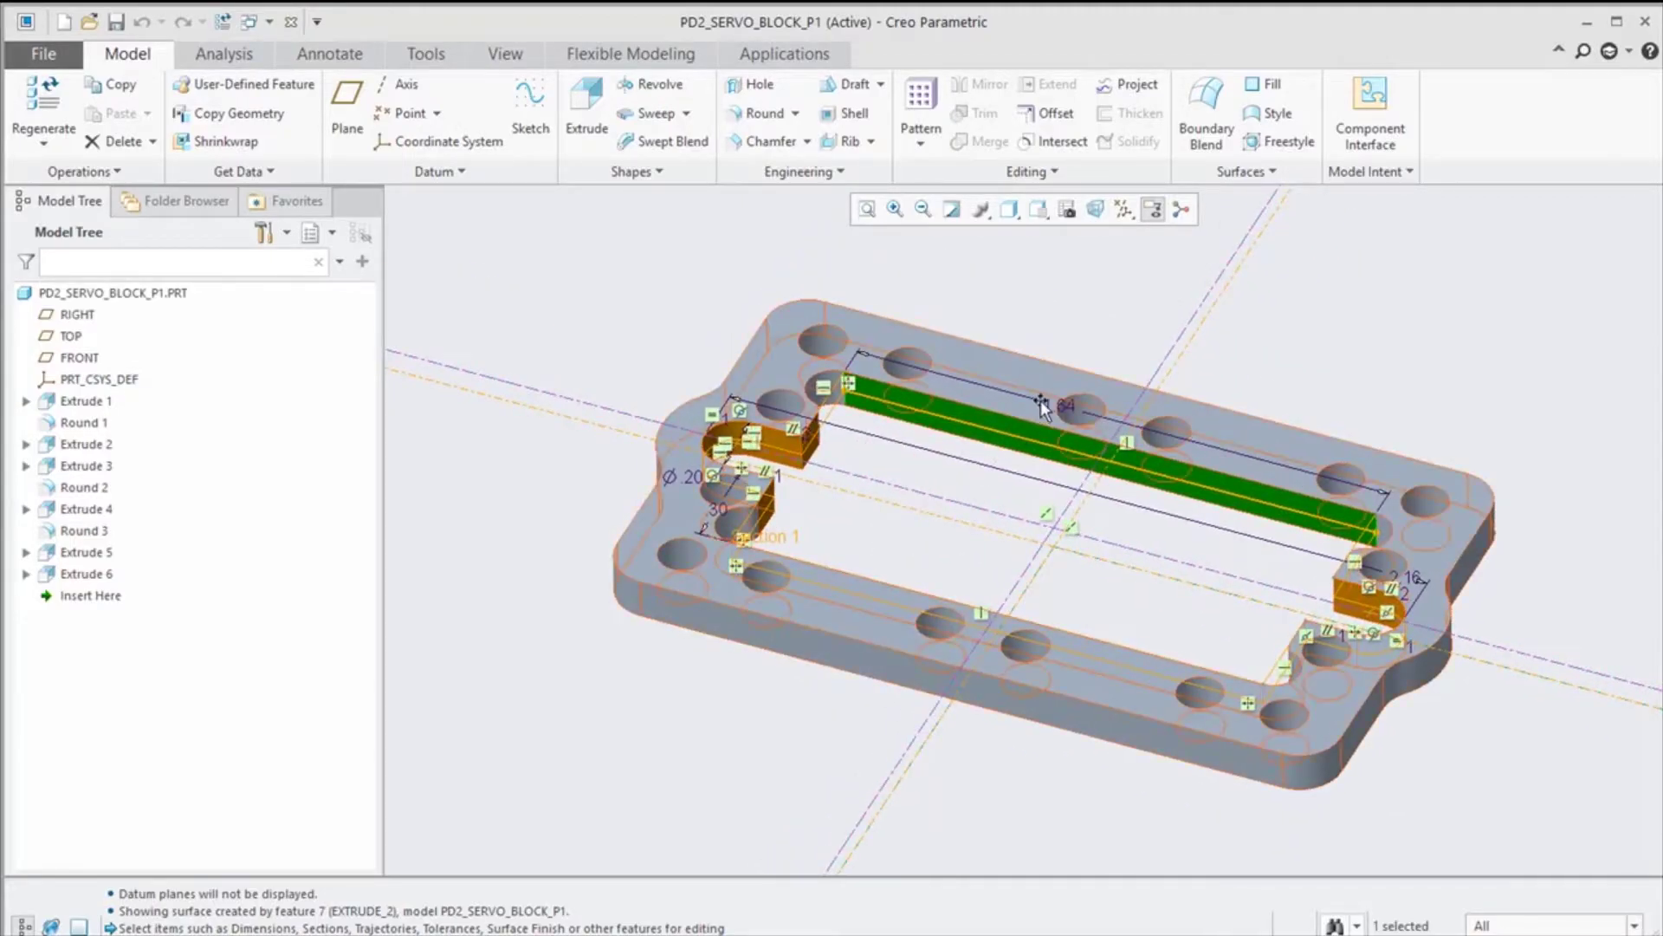
middle_click_drag(914, 611, 996, 606)
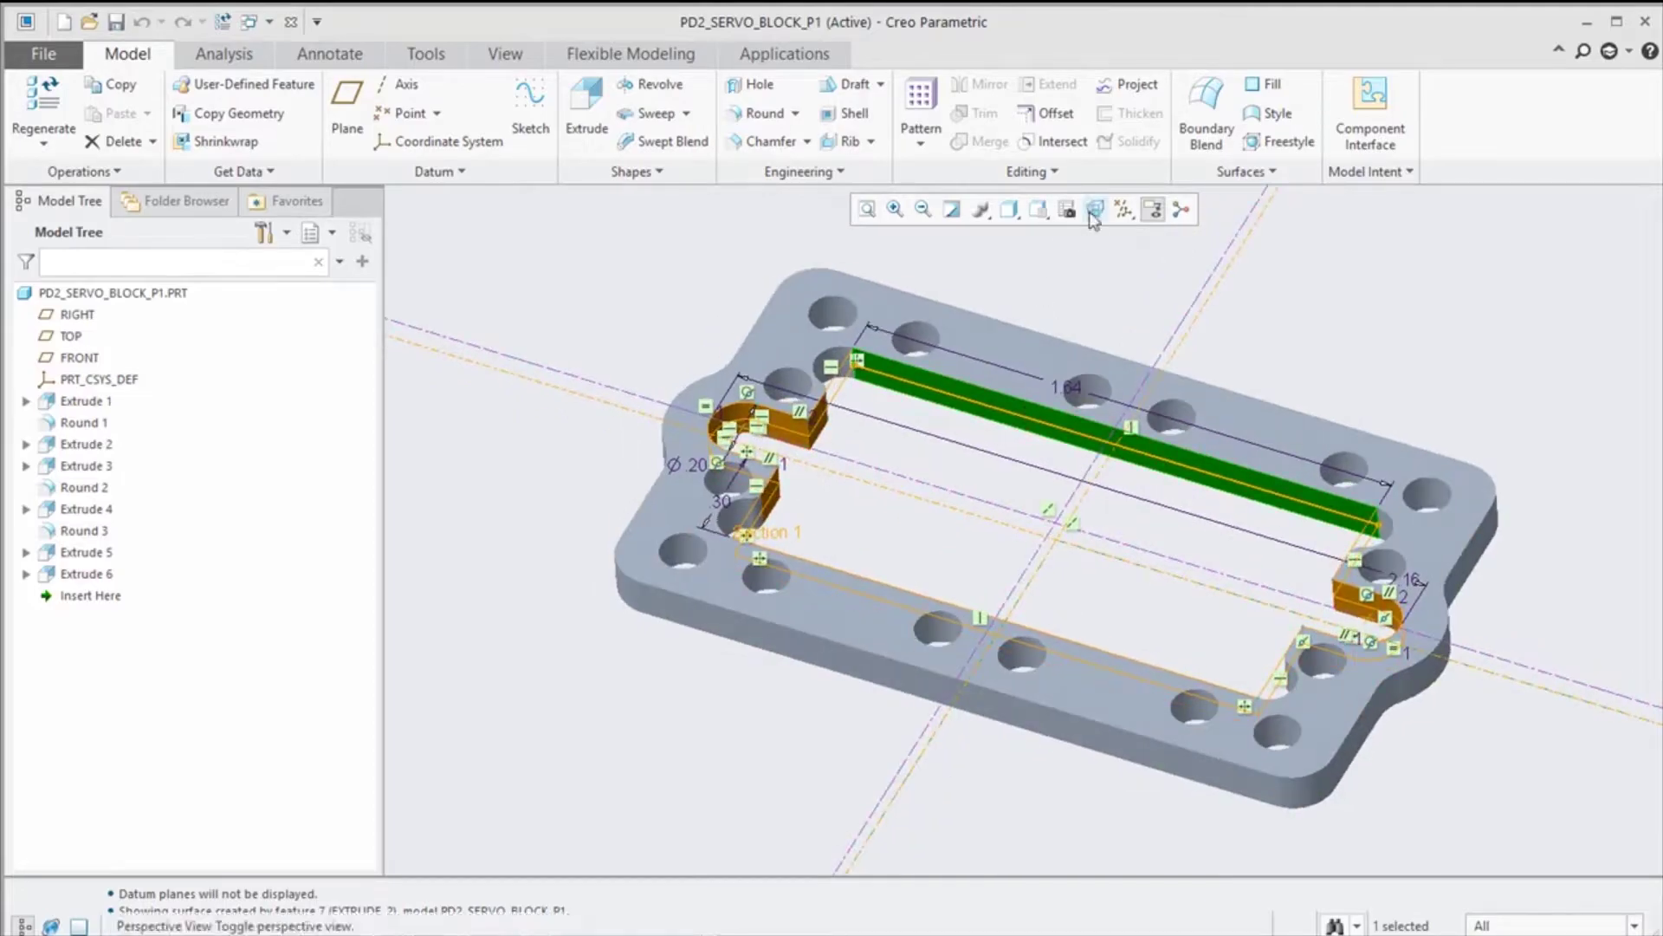
Turn on display of all datum planes, axes, points and coordinate systems.
left_click(1124, 208)
left_click(1123, 236)
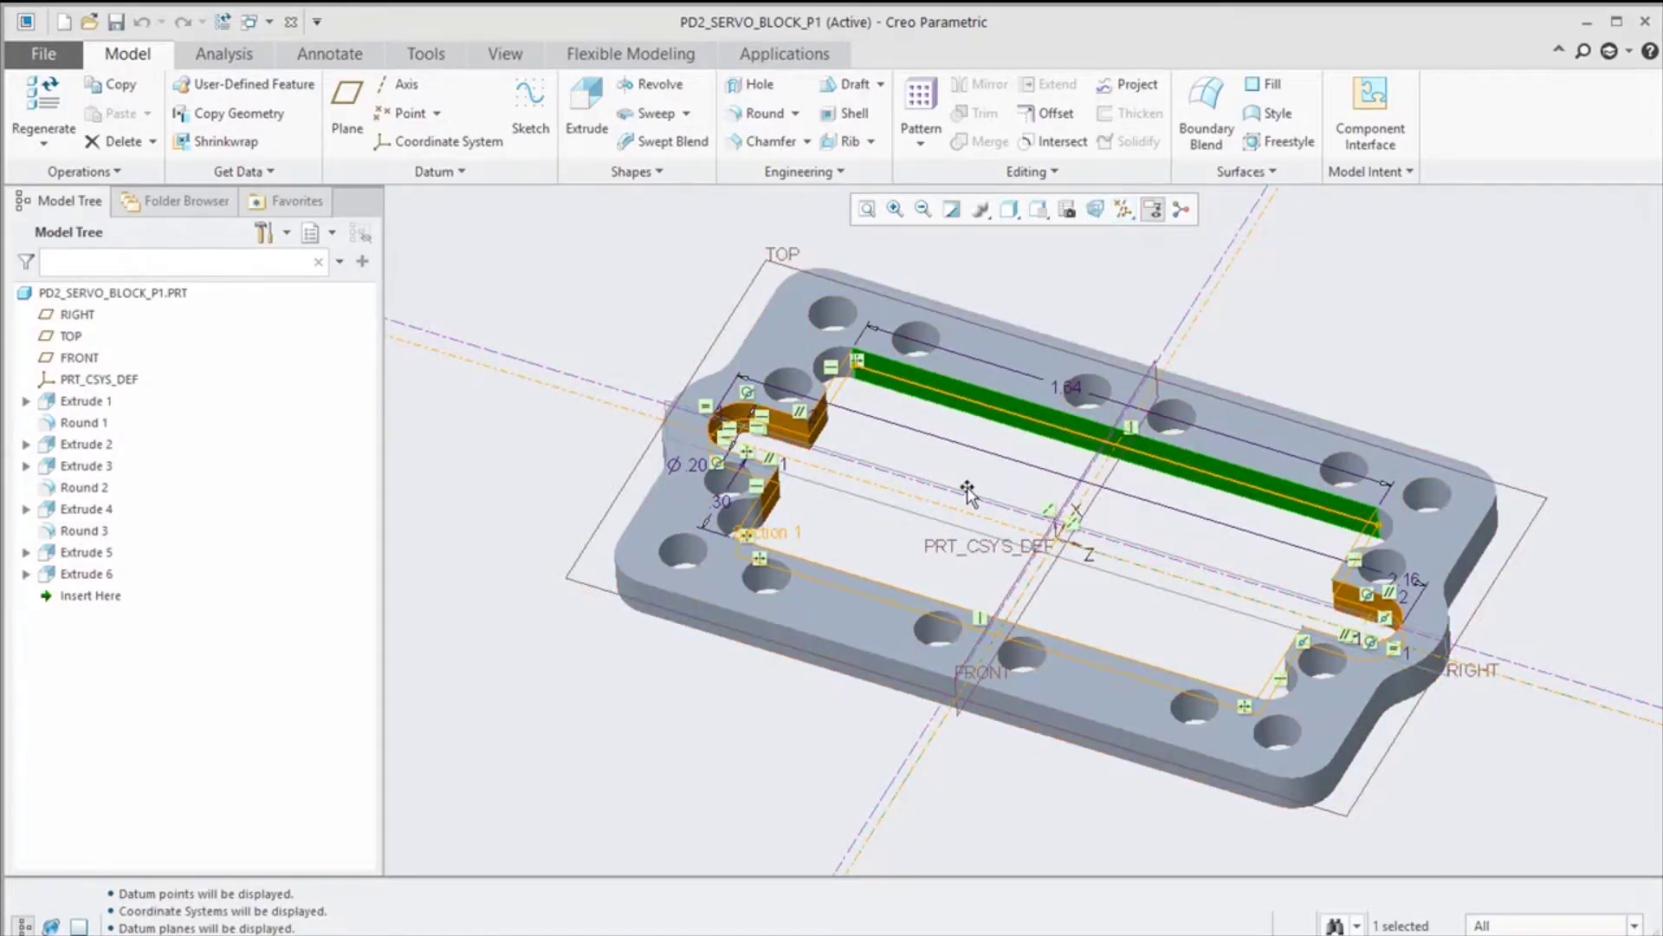
middle_click_drag(967, 491, 965, 487)
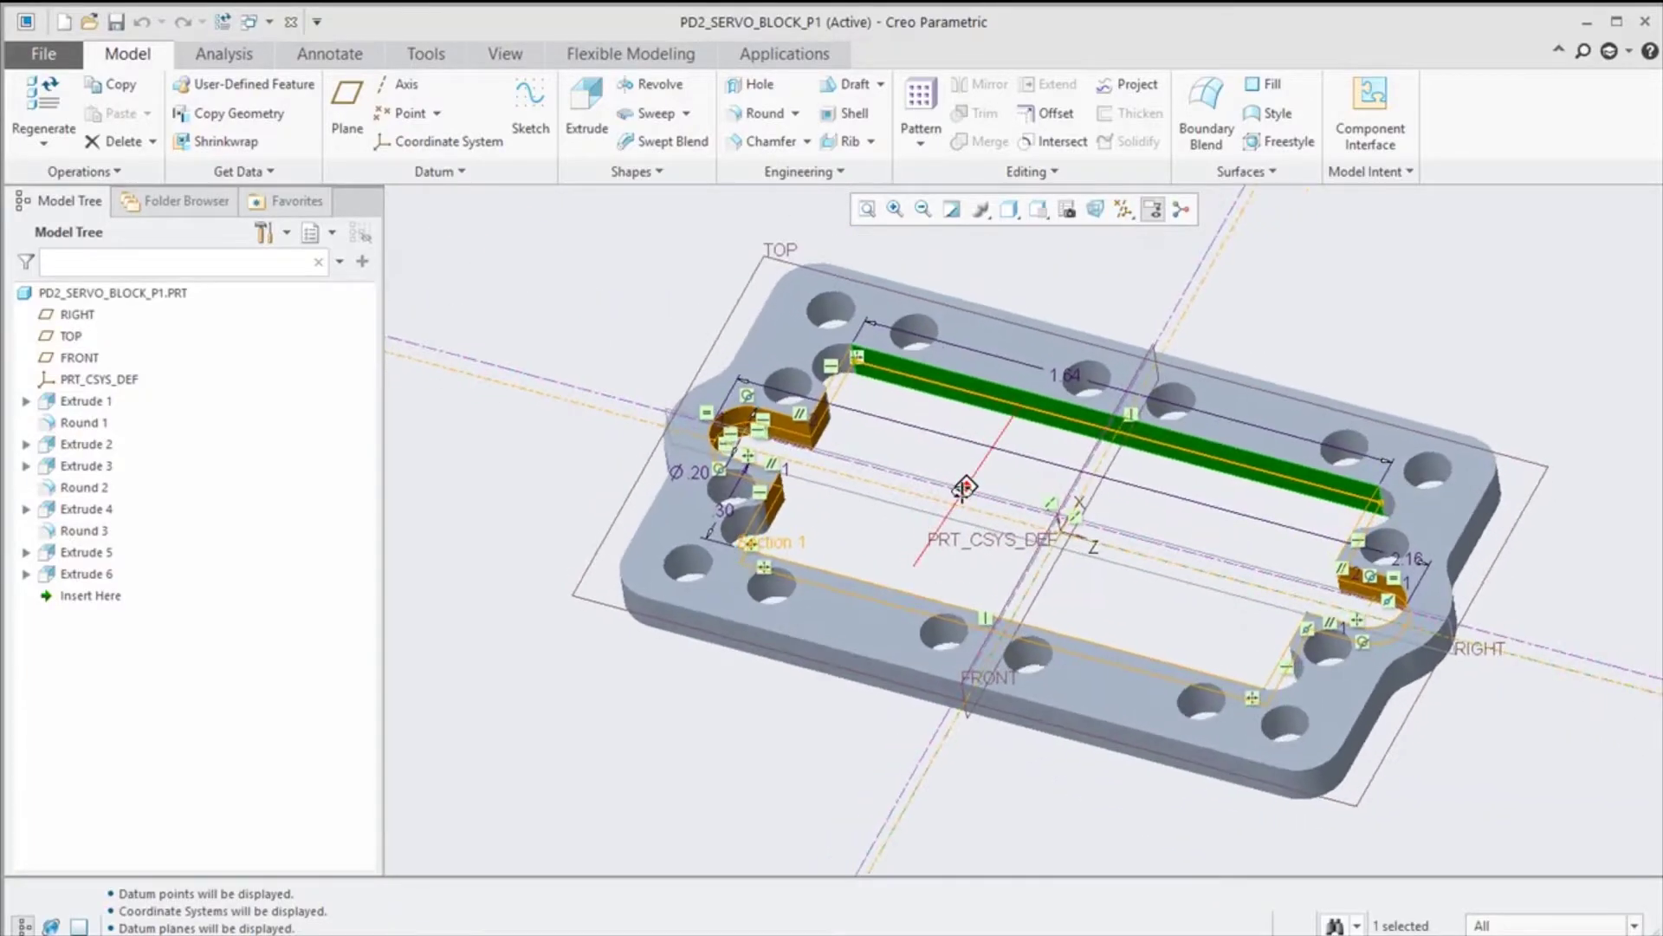
Clear the selection and hide all datum types again.
left_click(586, 296)
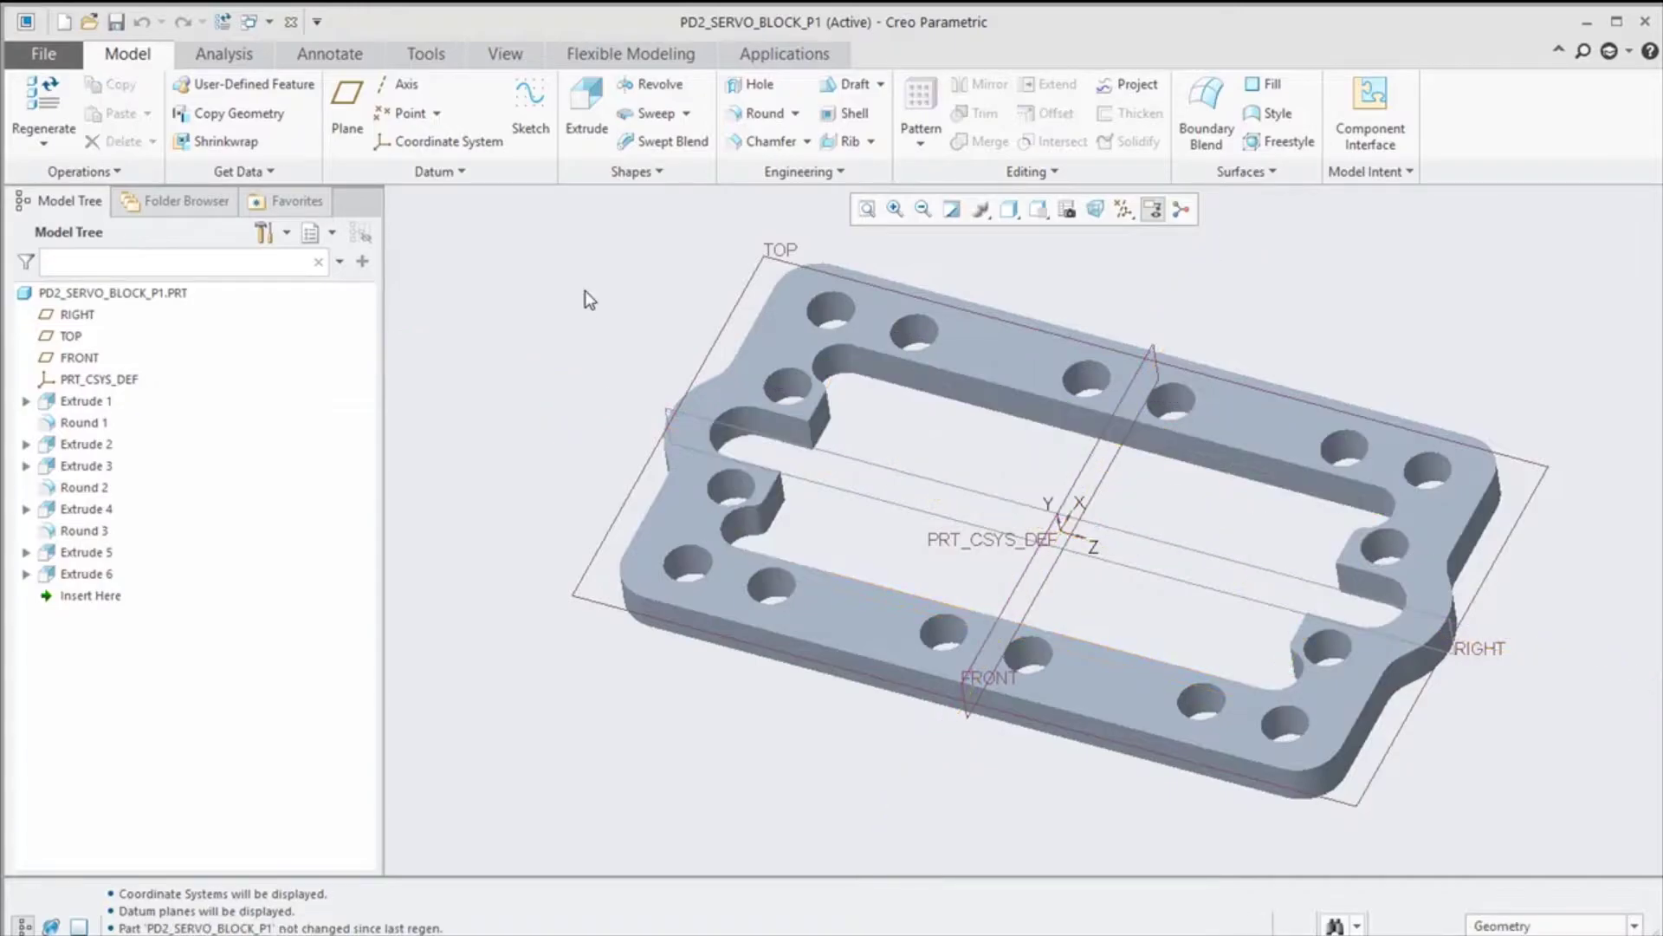
left_click(1123, 212)
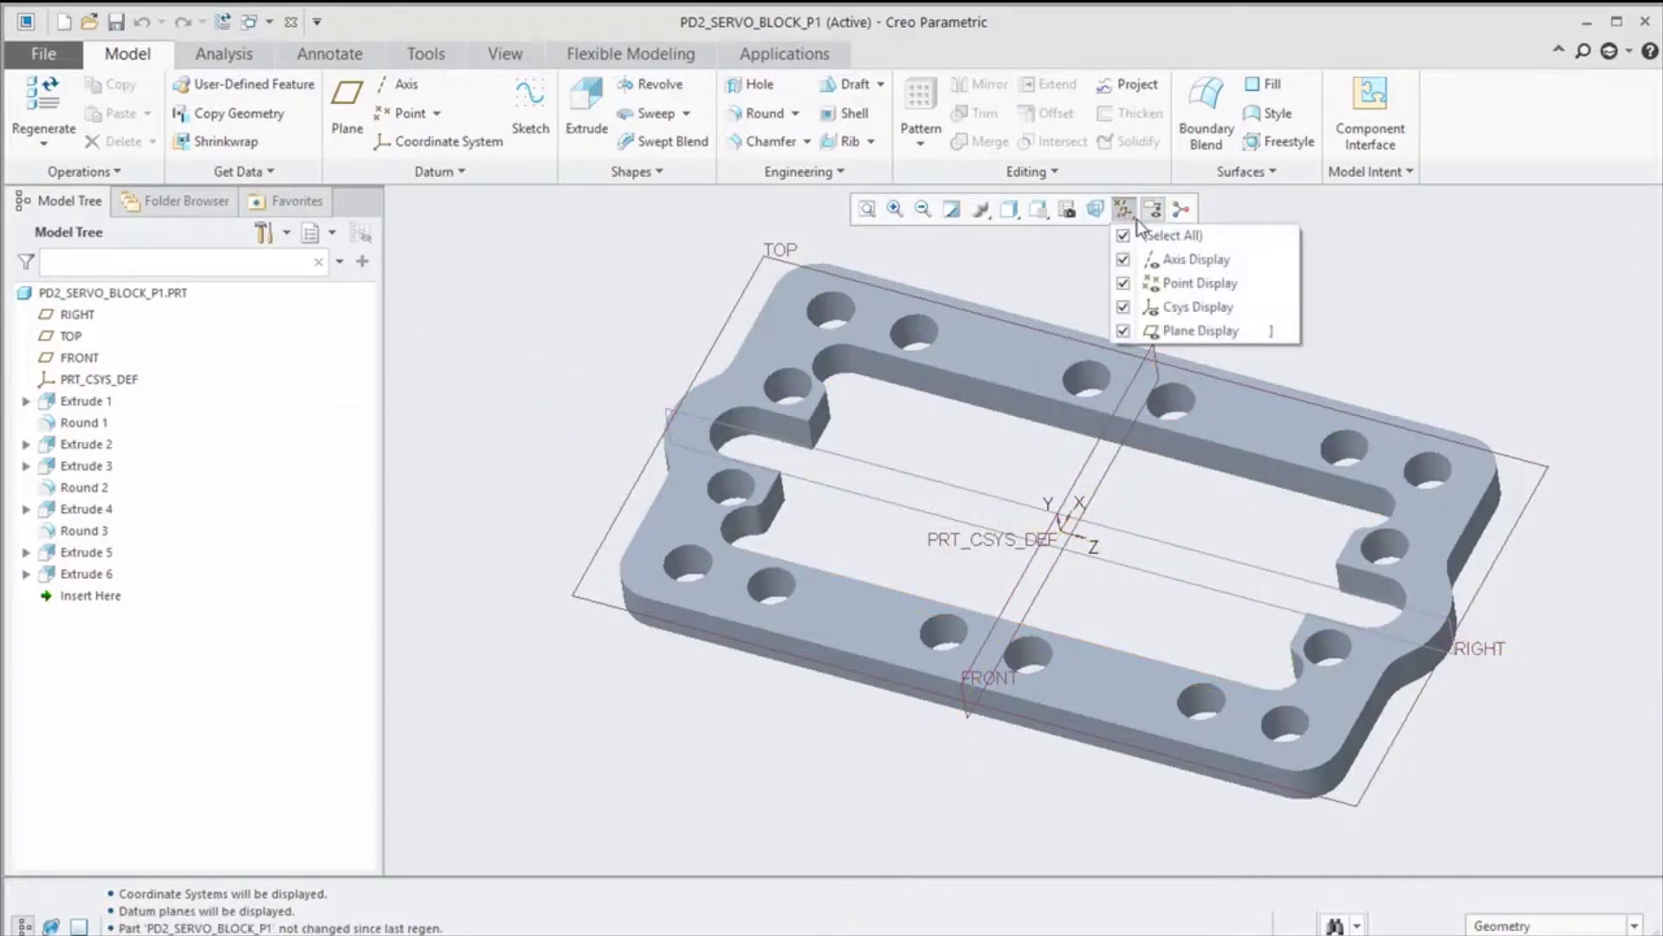
left_click(1143, 238)
left_click(1124, 209)
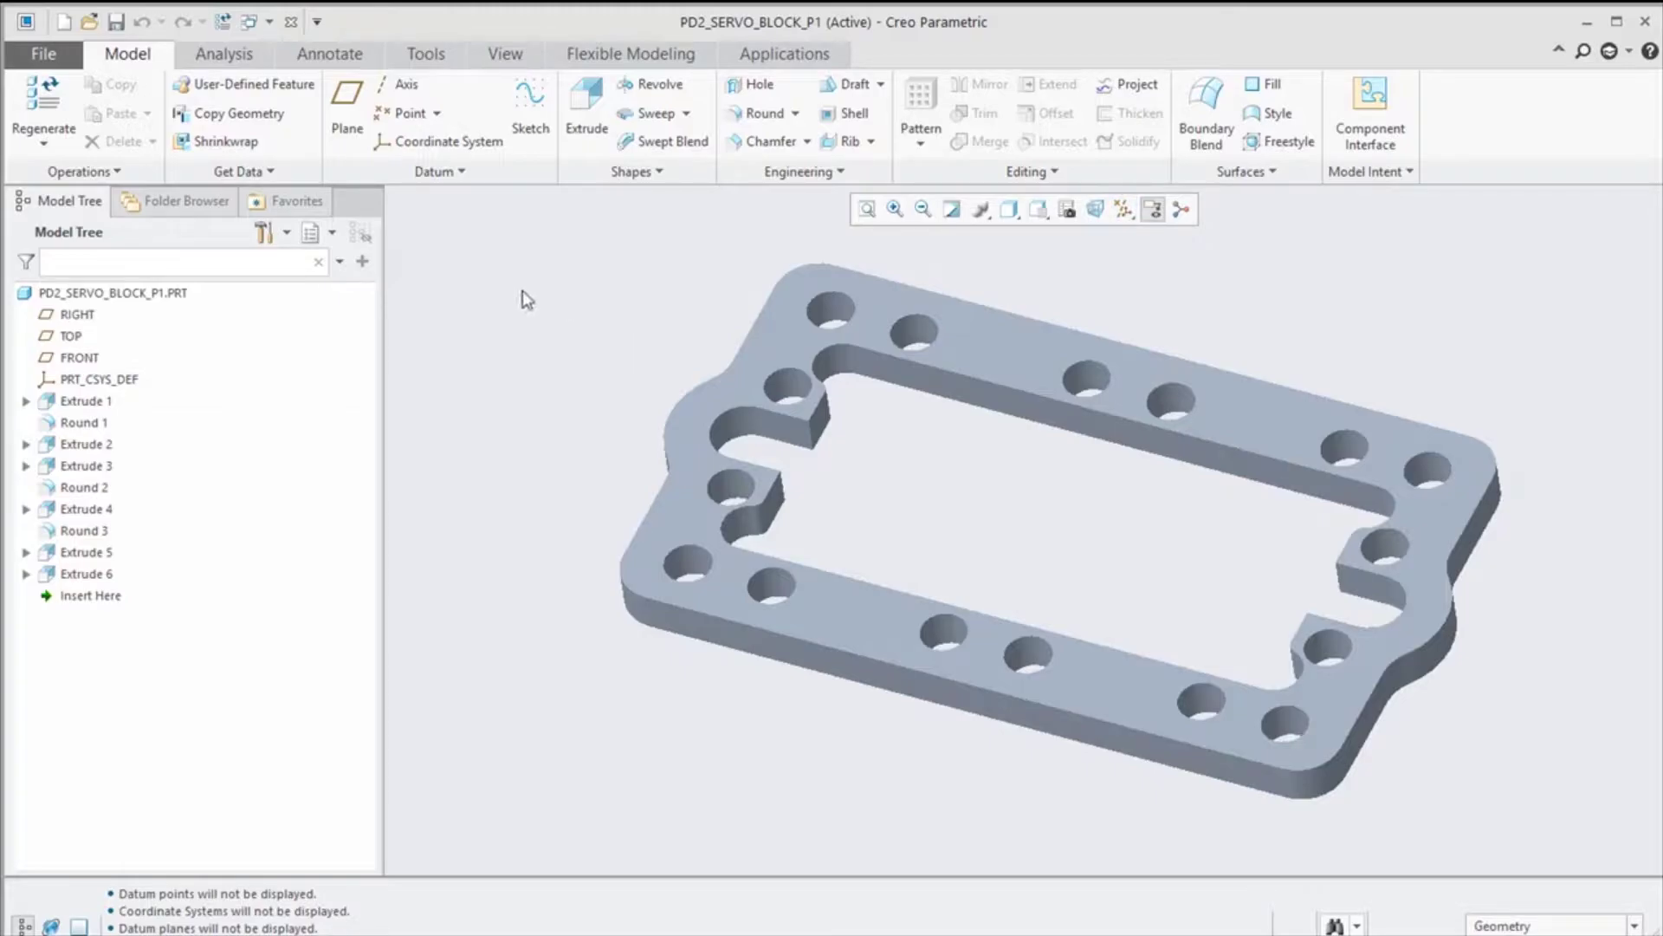
left_click(44, 53)
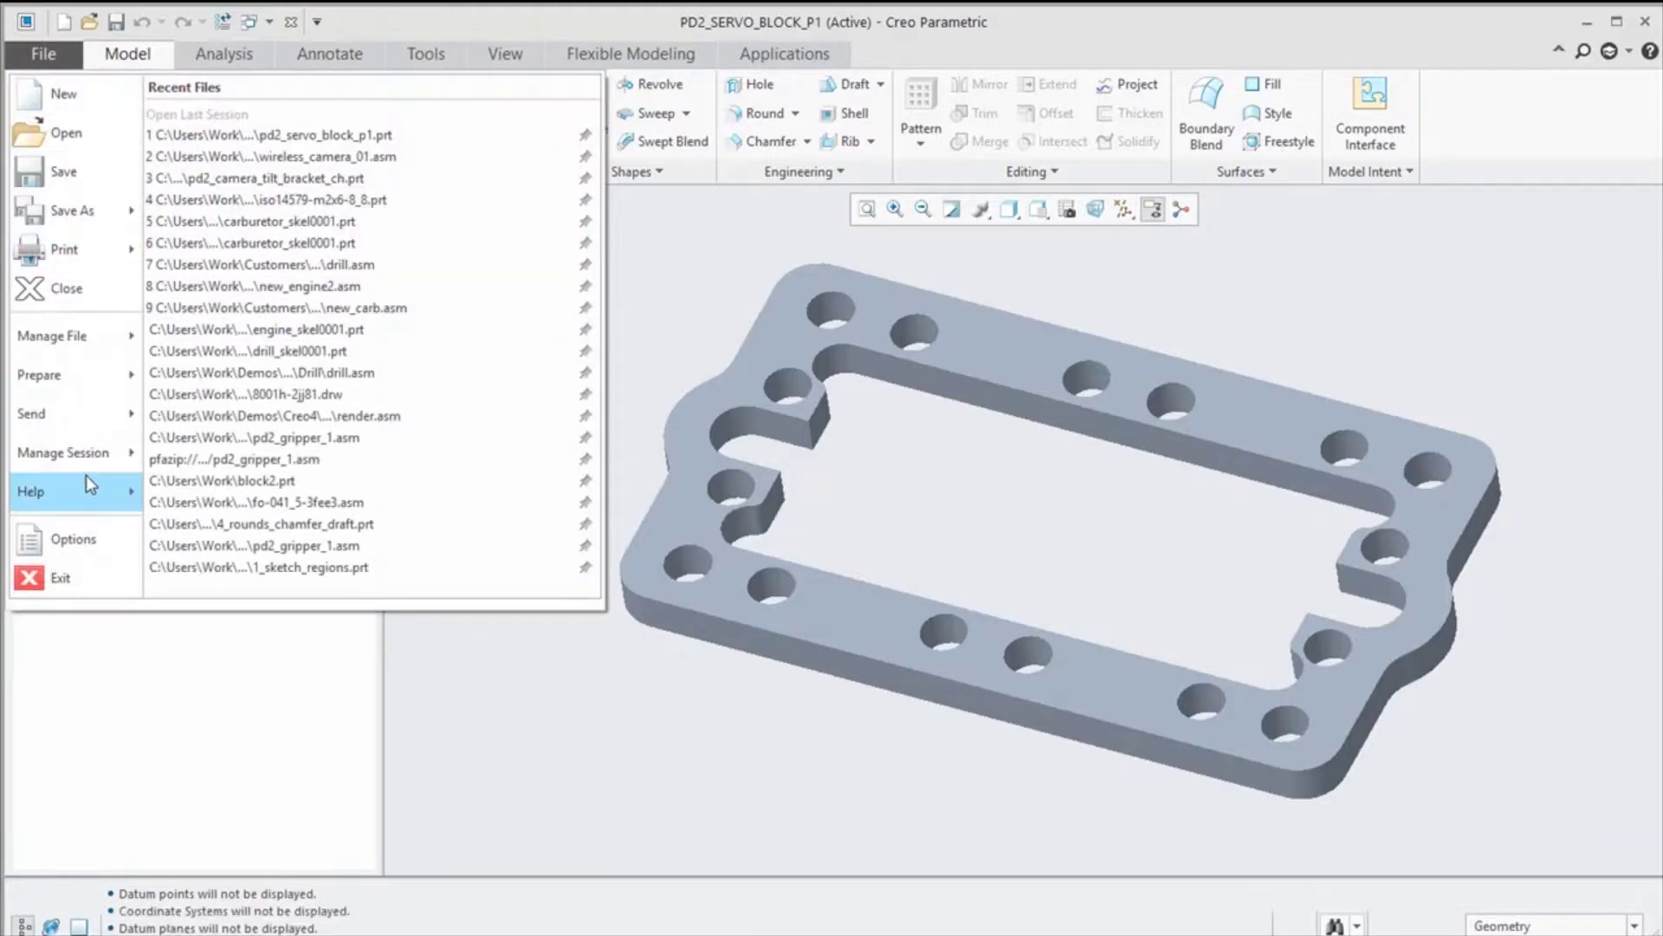
Add the text_height_factor configuration option with value 60.
left_click(39, 541)
left_click(400, 596)
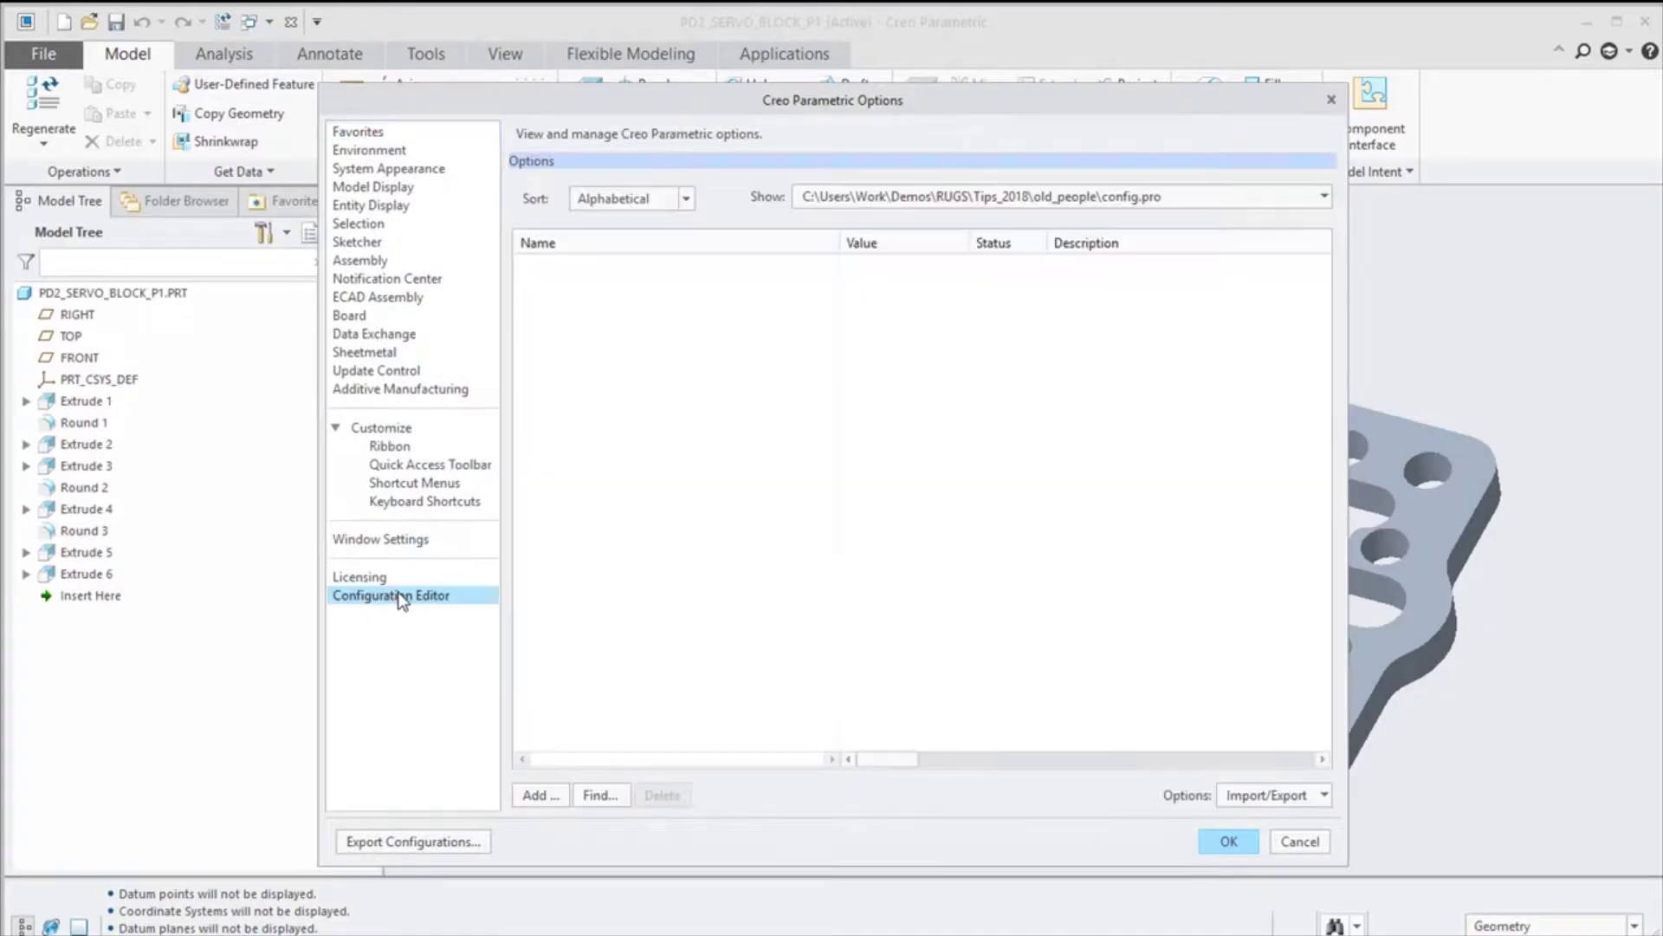
left_click(537, 795)
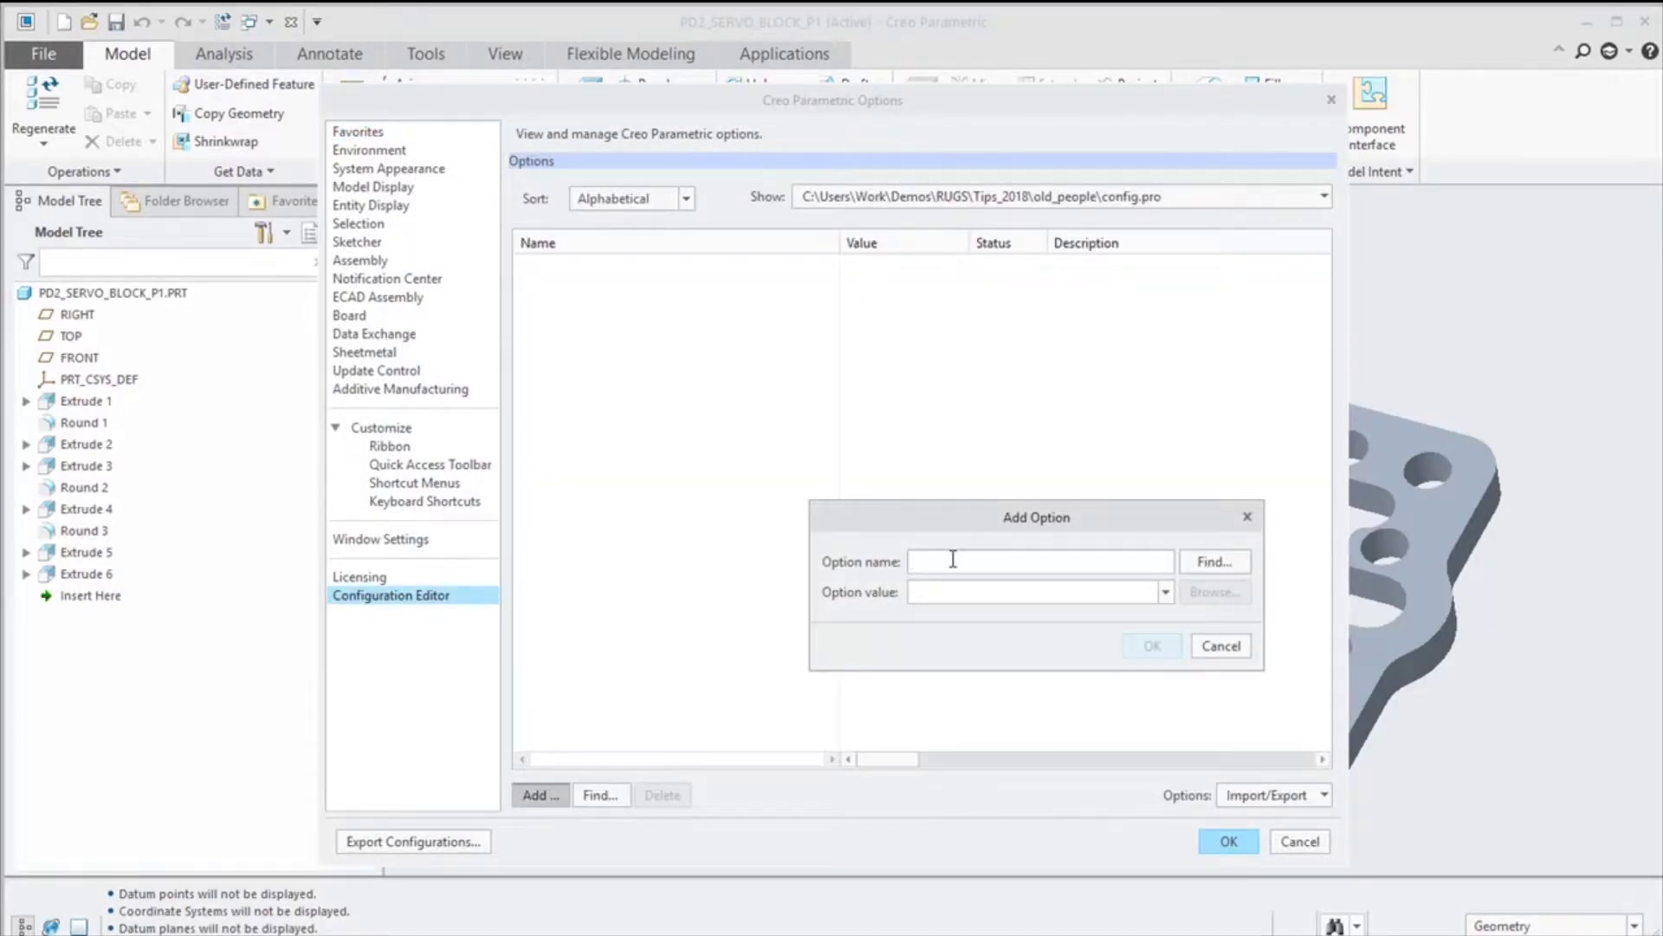
type("text_")
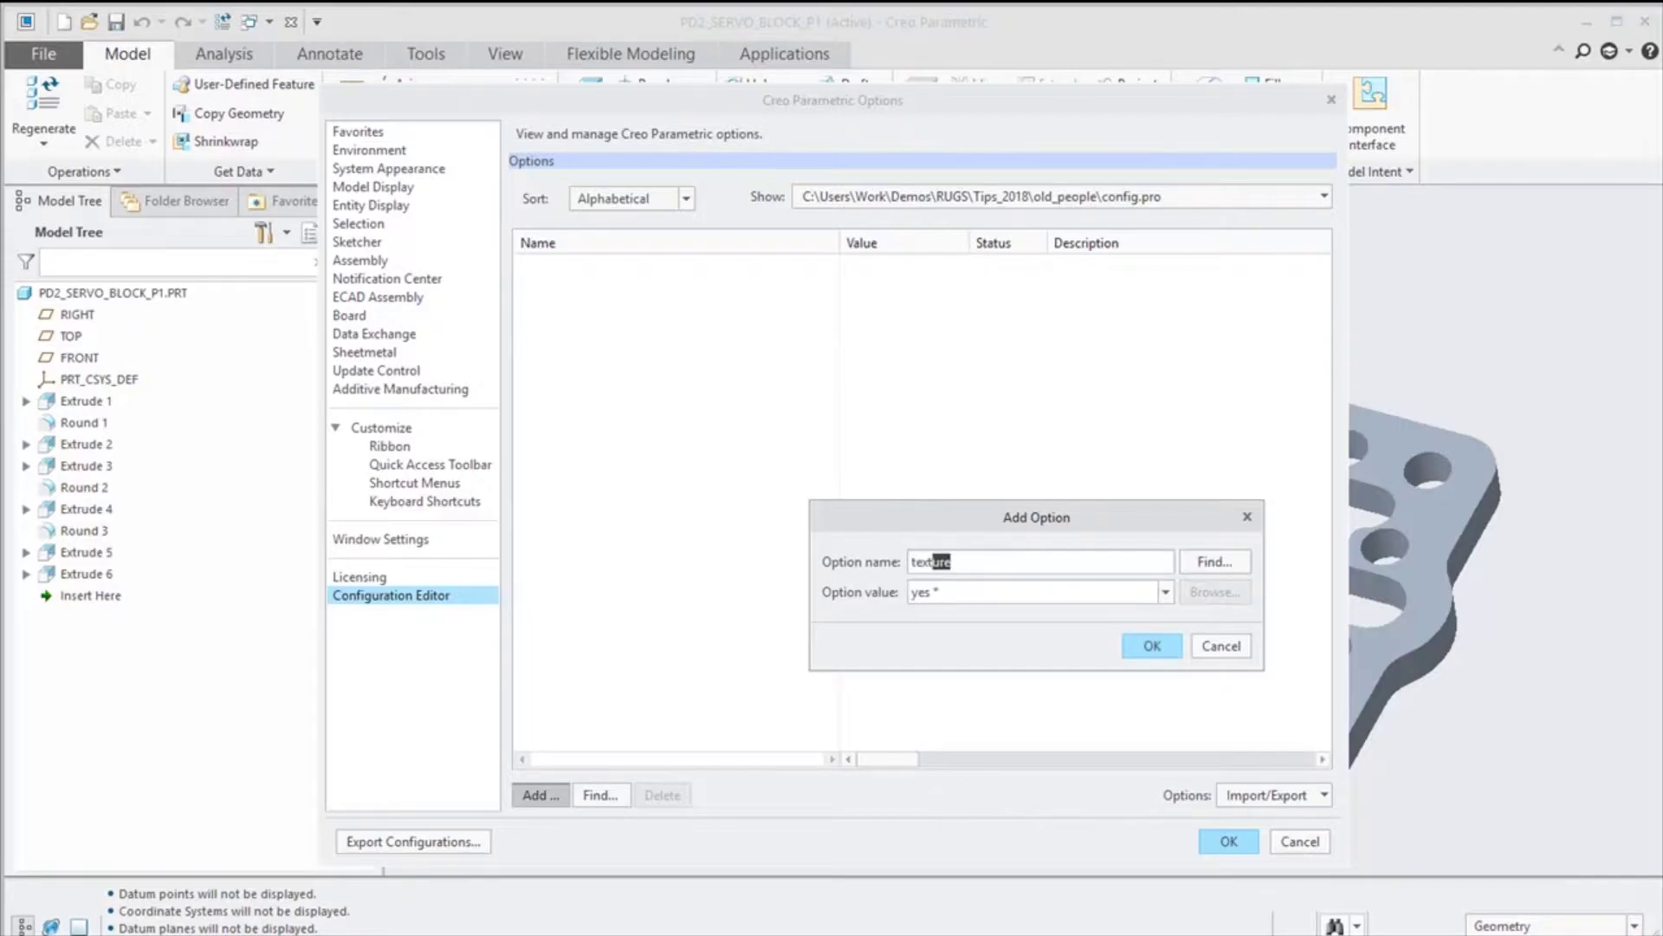
type("heigh")
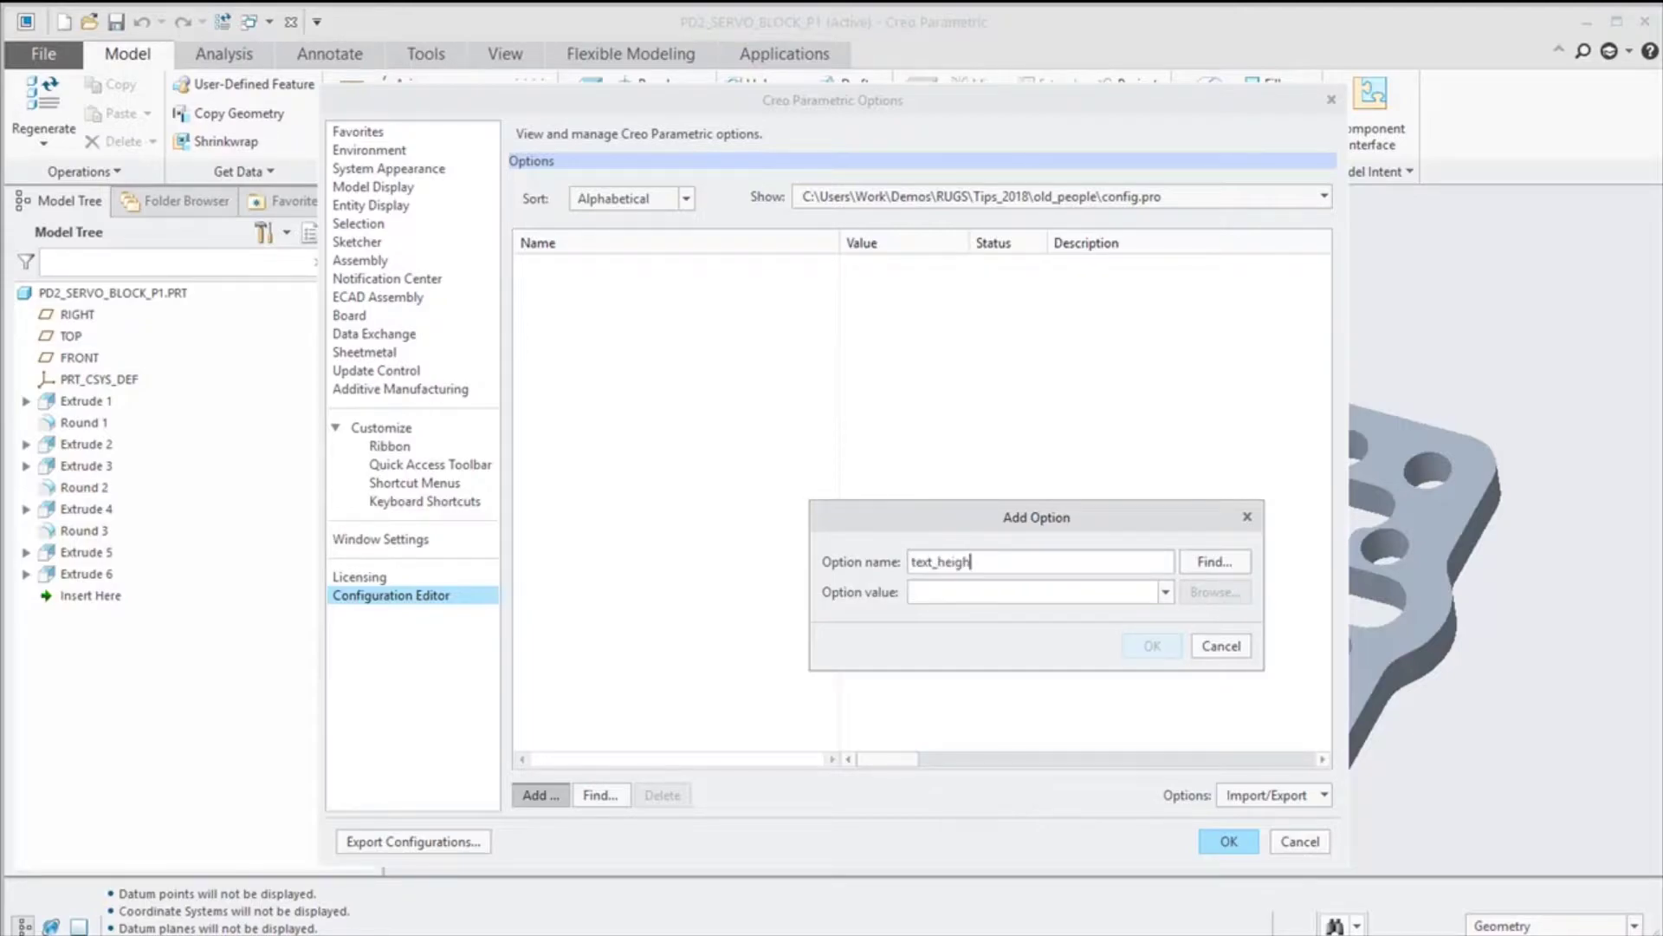
type("t_factor")
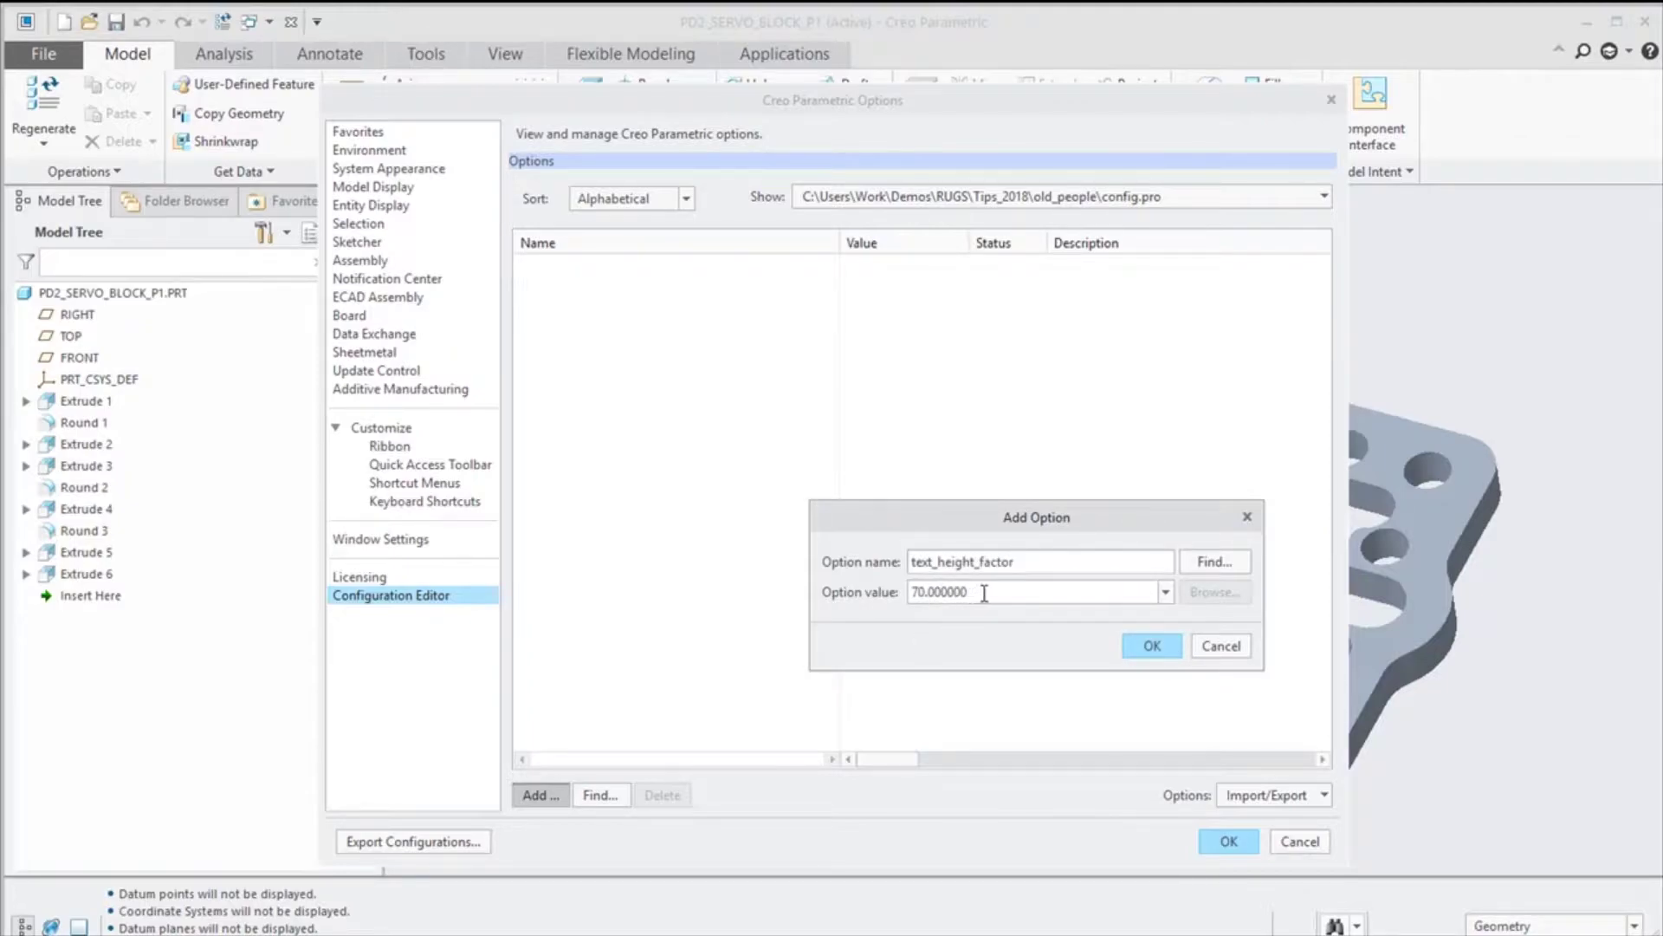
key("Tab")
key("BackSpace")
type("60")
left_click(1159, 645)
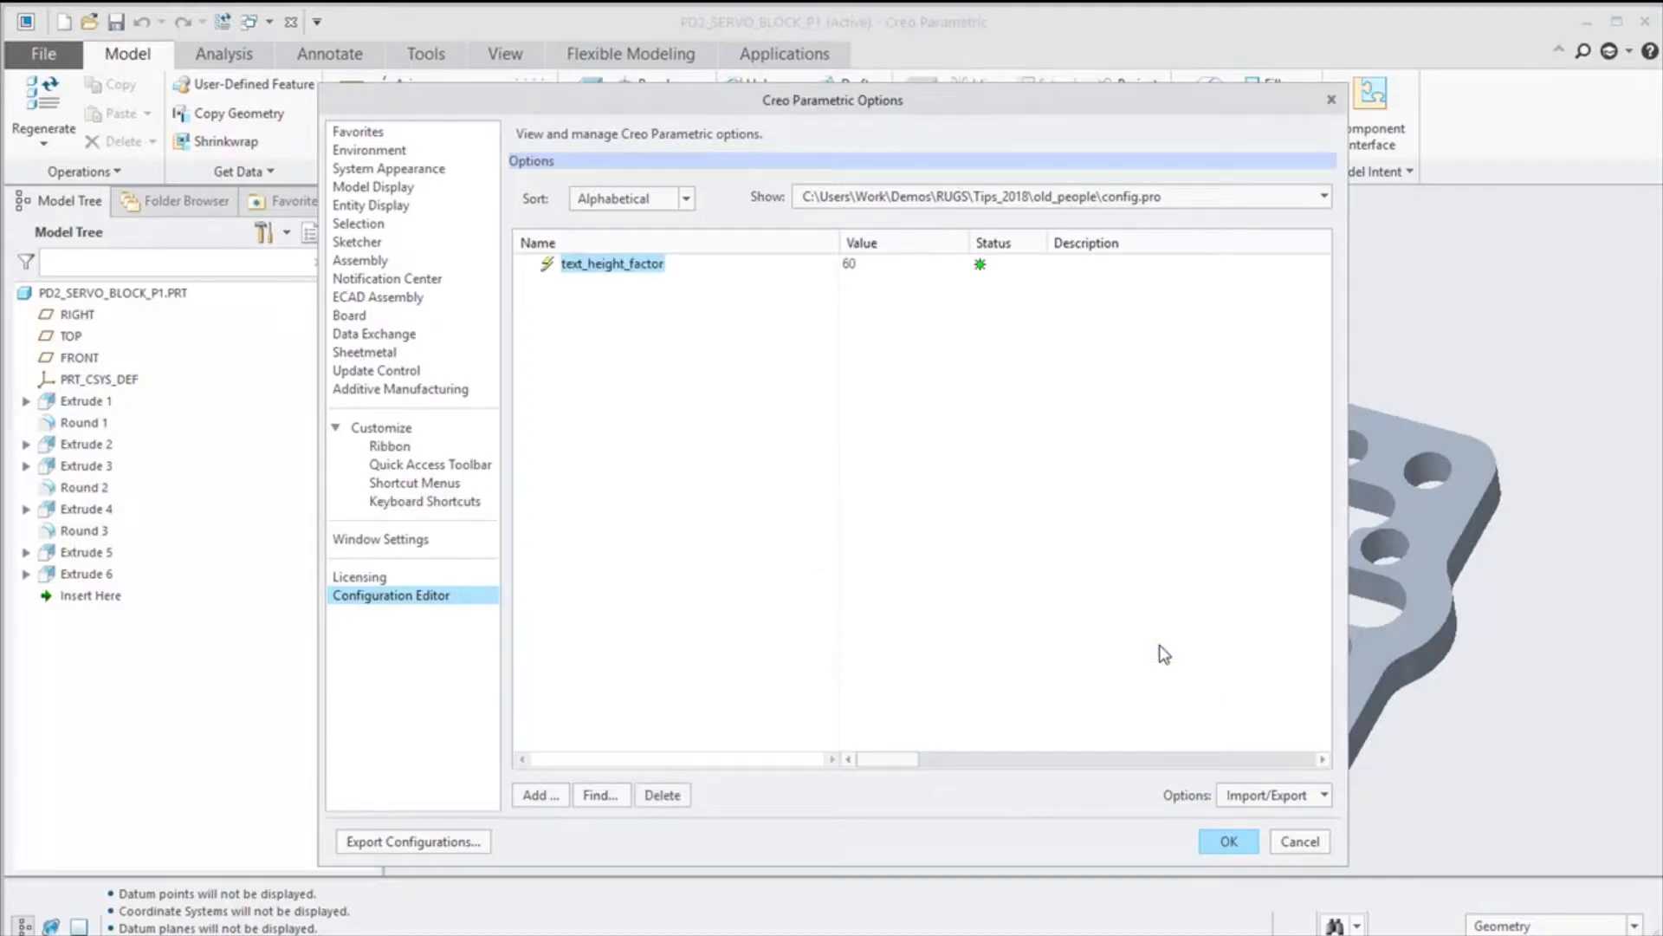
Apply the options and save them over config.pro.
left_click(1227, 842)
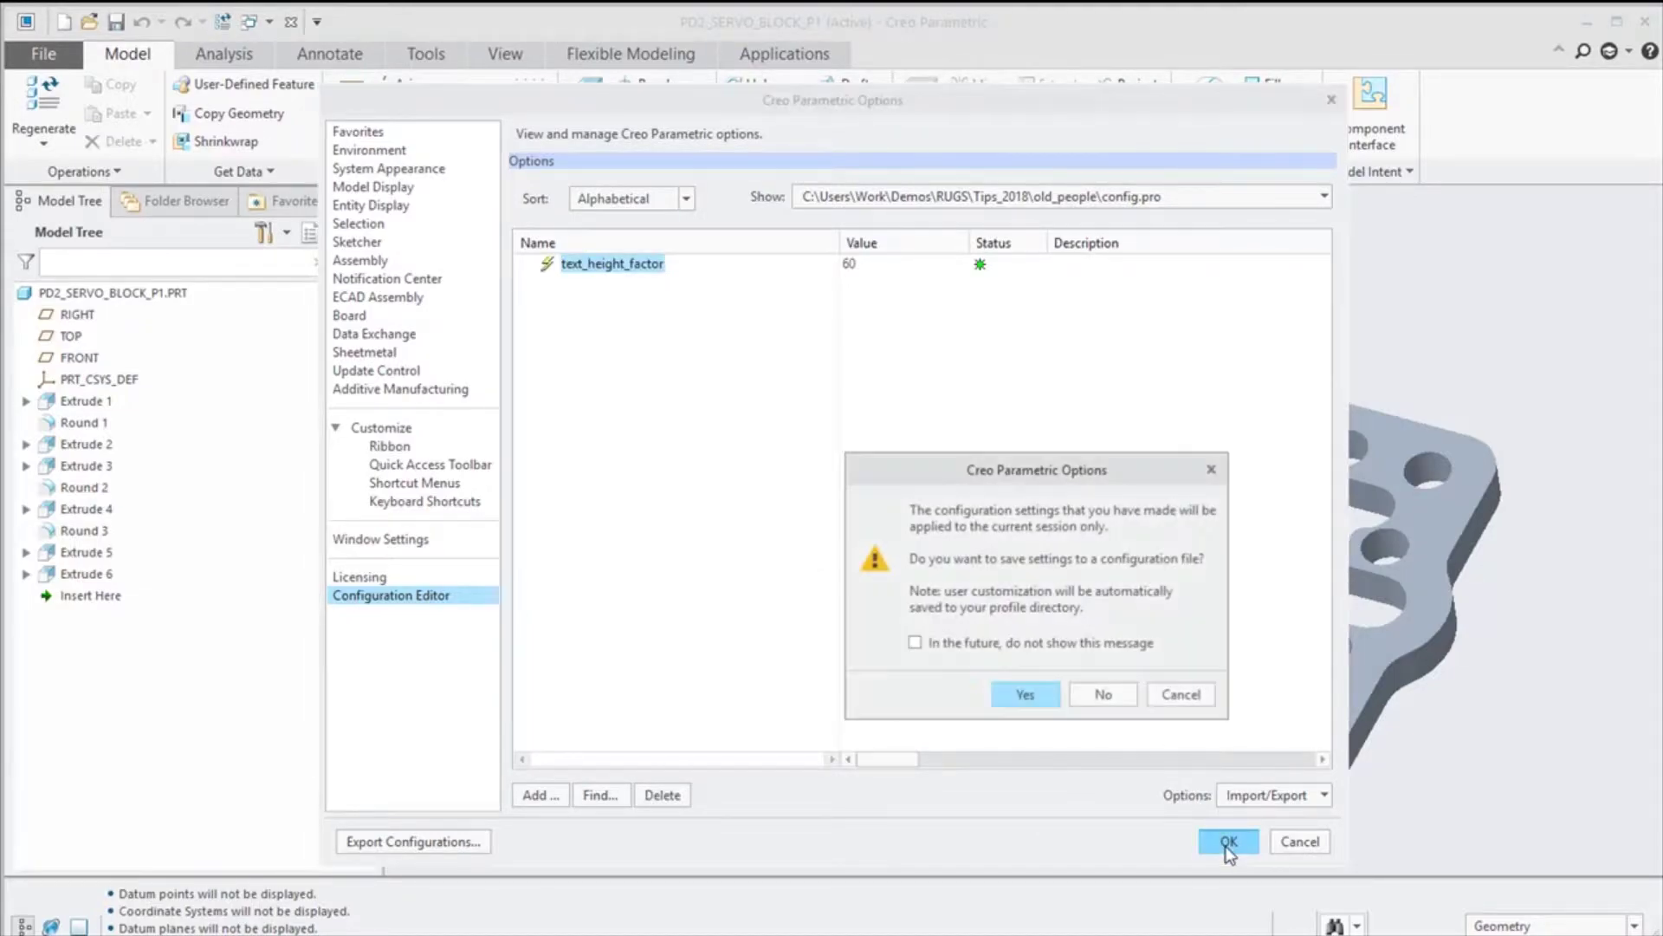
left_click(1036, 690)
left_click(828, 455)
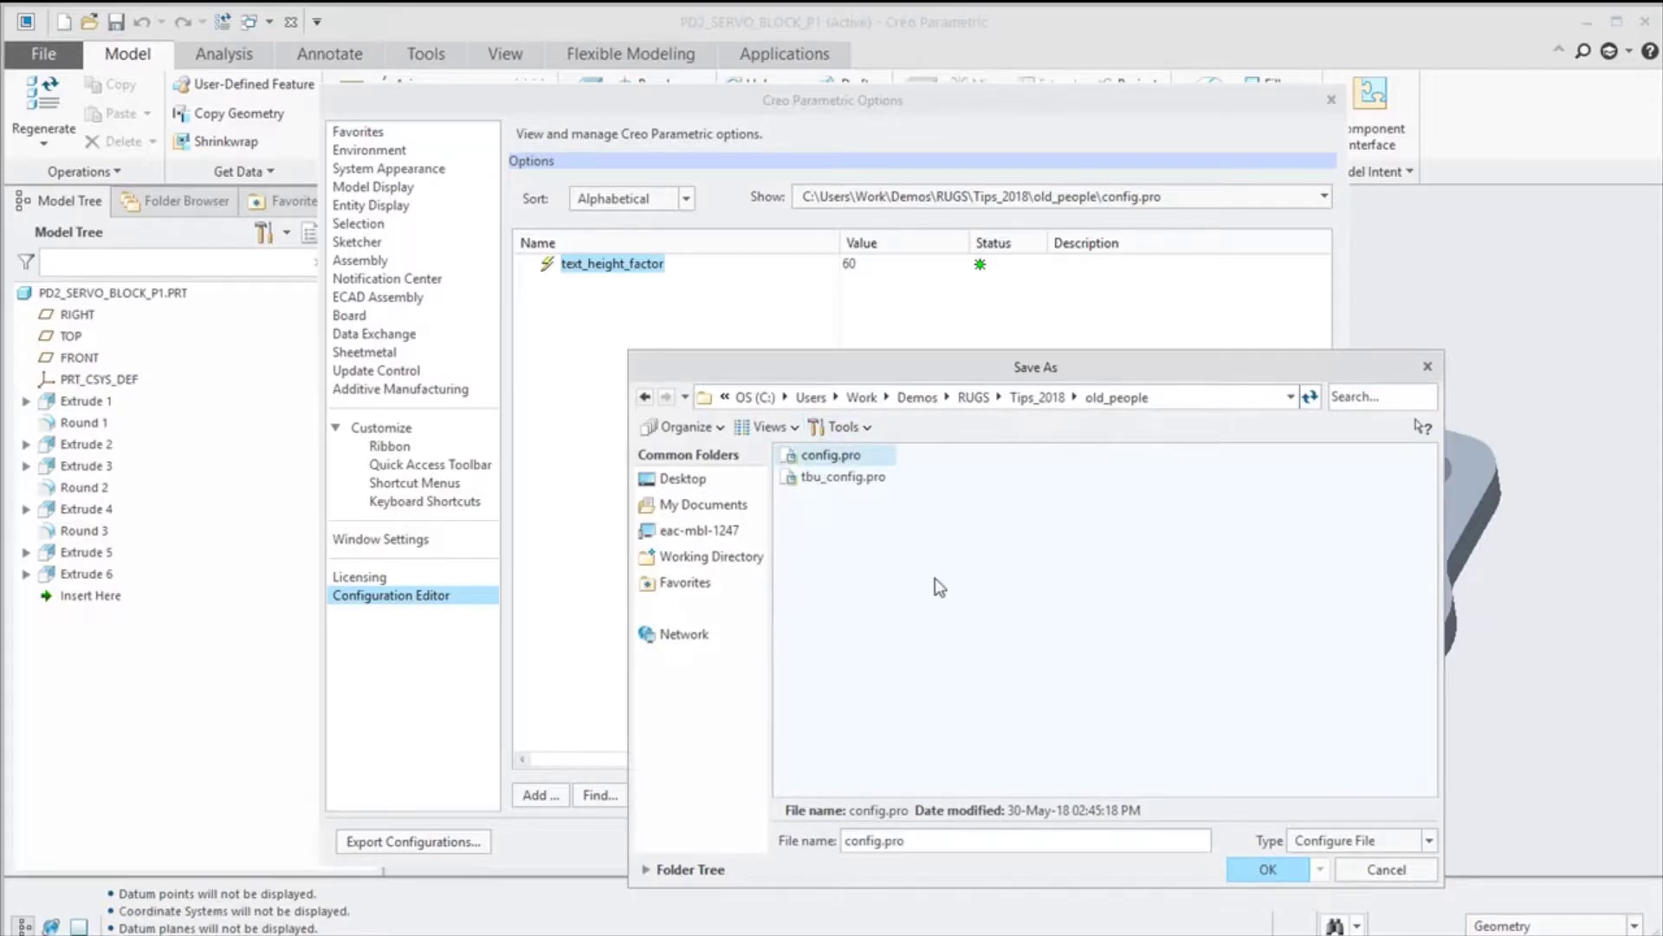
left_click(1251, 871)
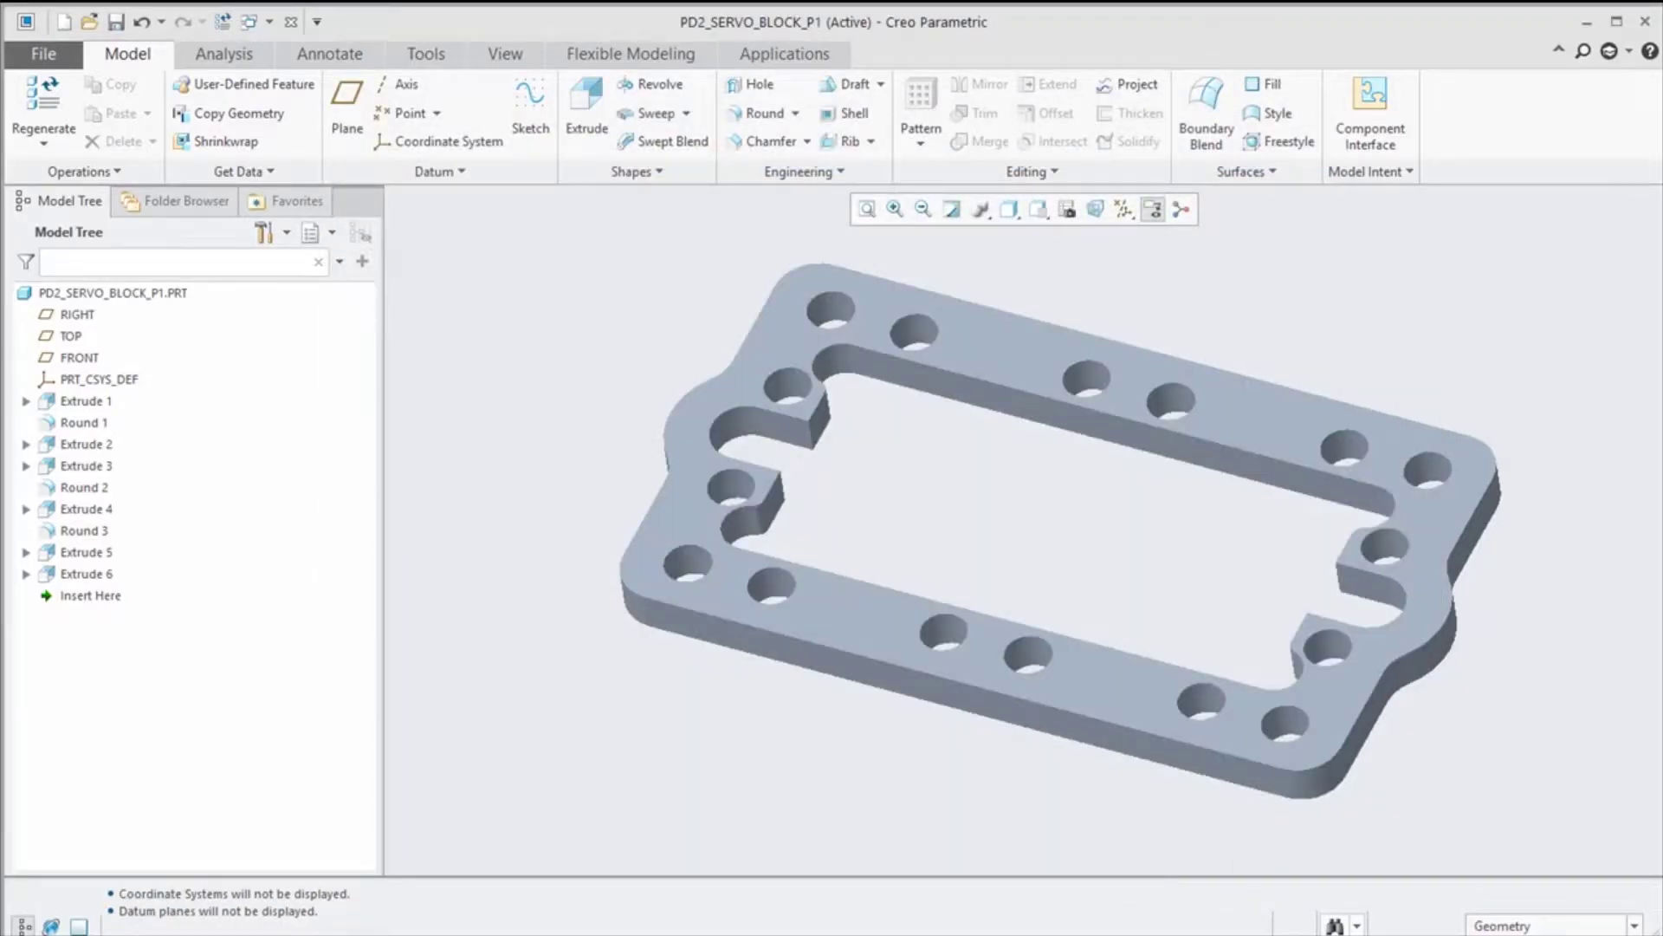
Close and reopen pd2_servo_block_p1.prt, then show the inner wall feature's dimensions.
key("ctrl+w")
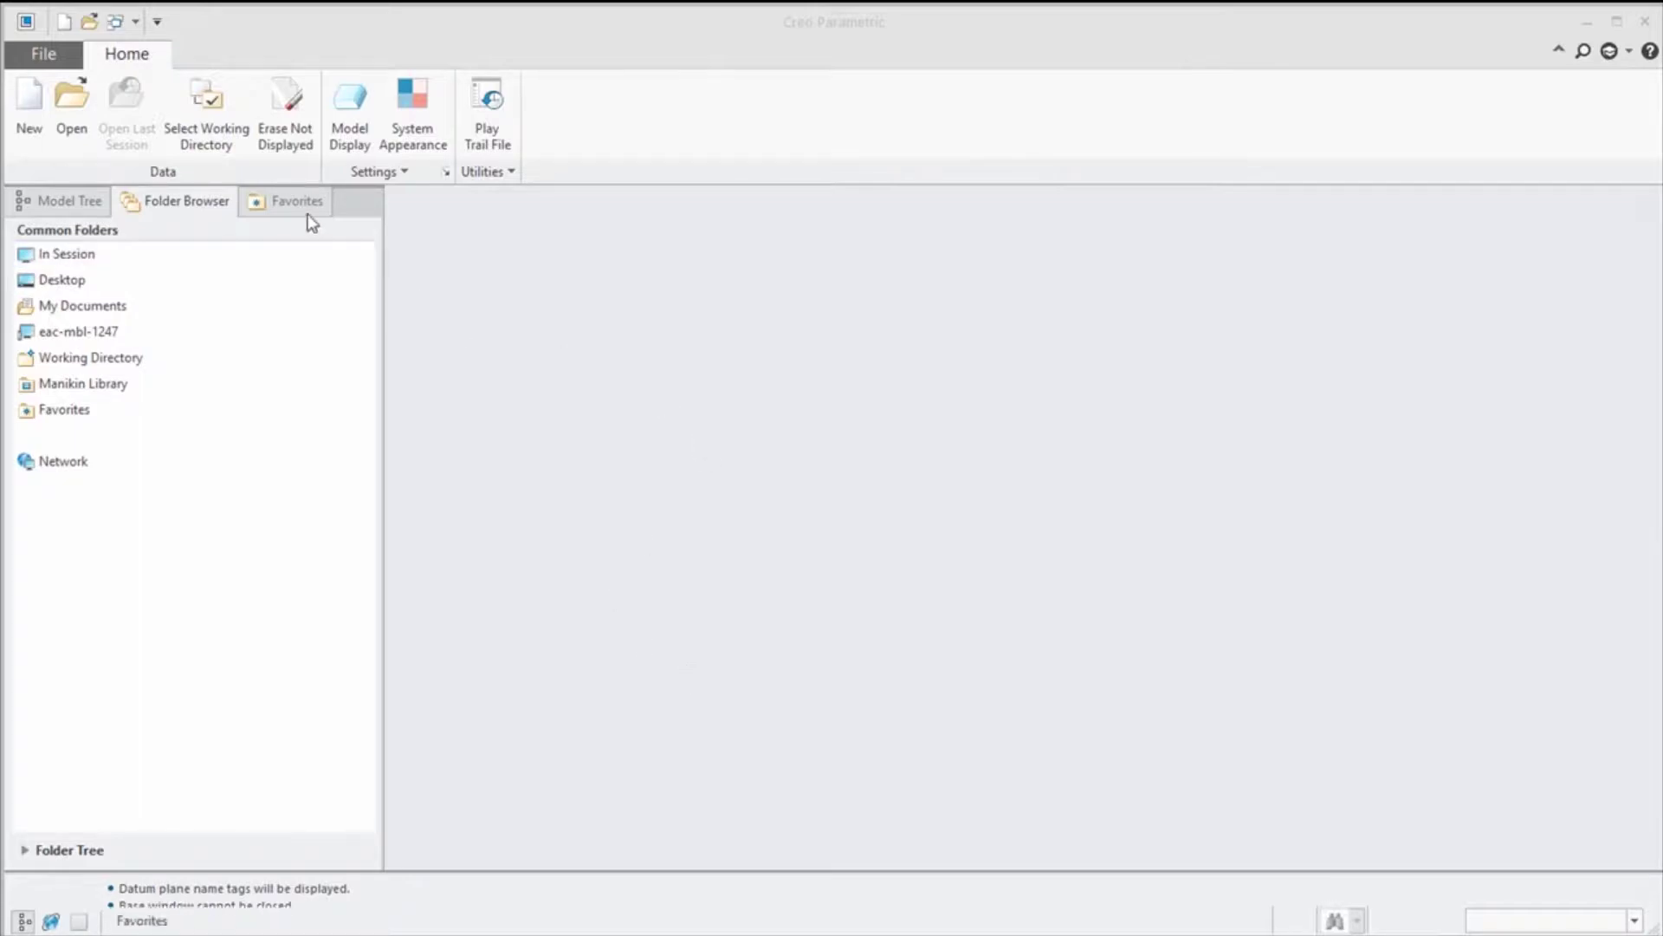
left_click(75, 92)
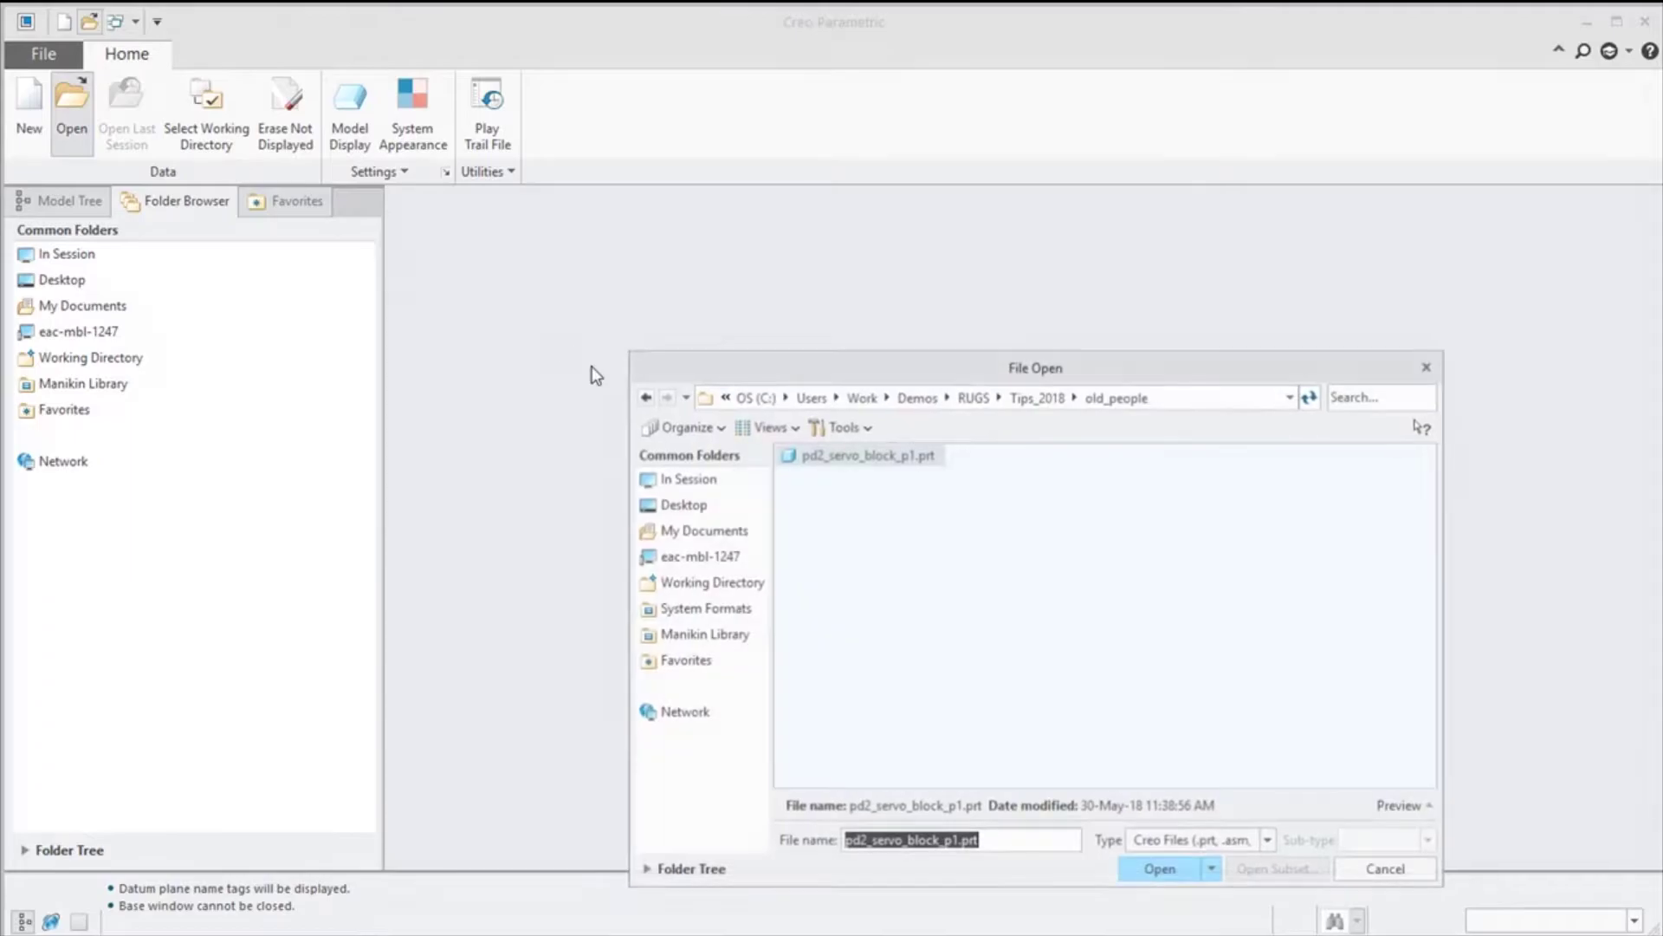
double_click(795, 458)
mouse_move(947, 605)
middle_mouse_down()
mouse_move(902, 453)
mouse_move(988, 479)
mouse_move(995, 453)
mouse_move(899, 496)
middle_mouse_up()
scroll(898, 496, "up", 3)
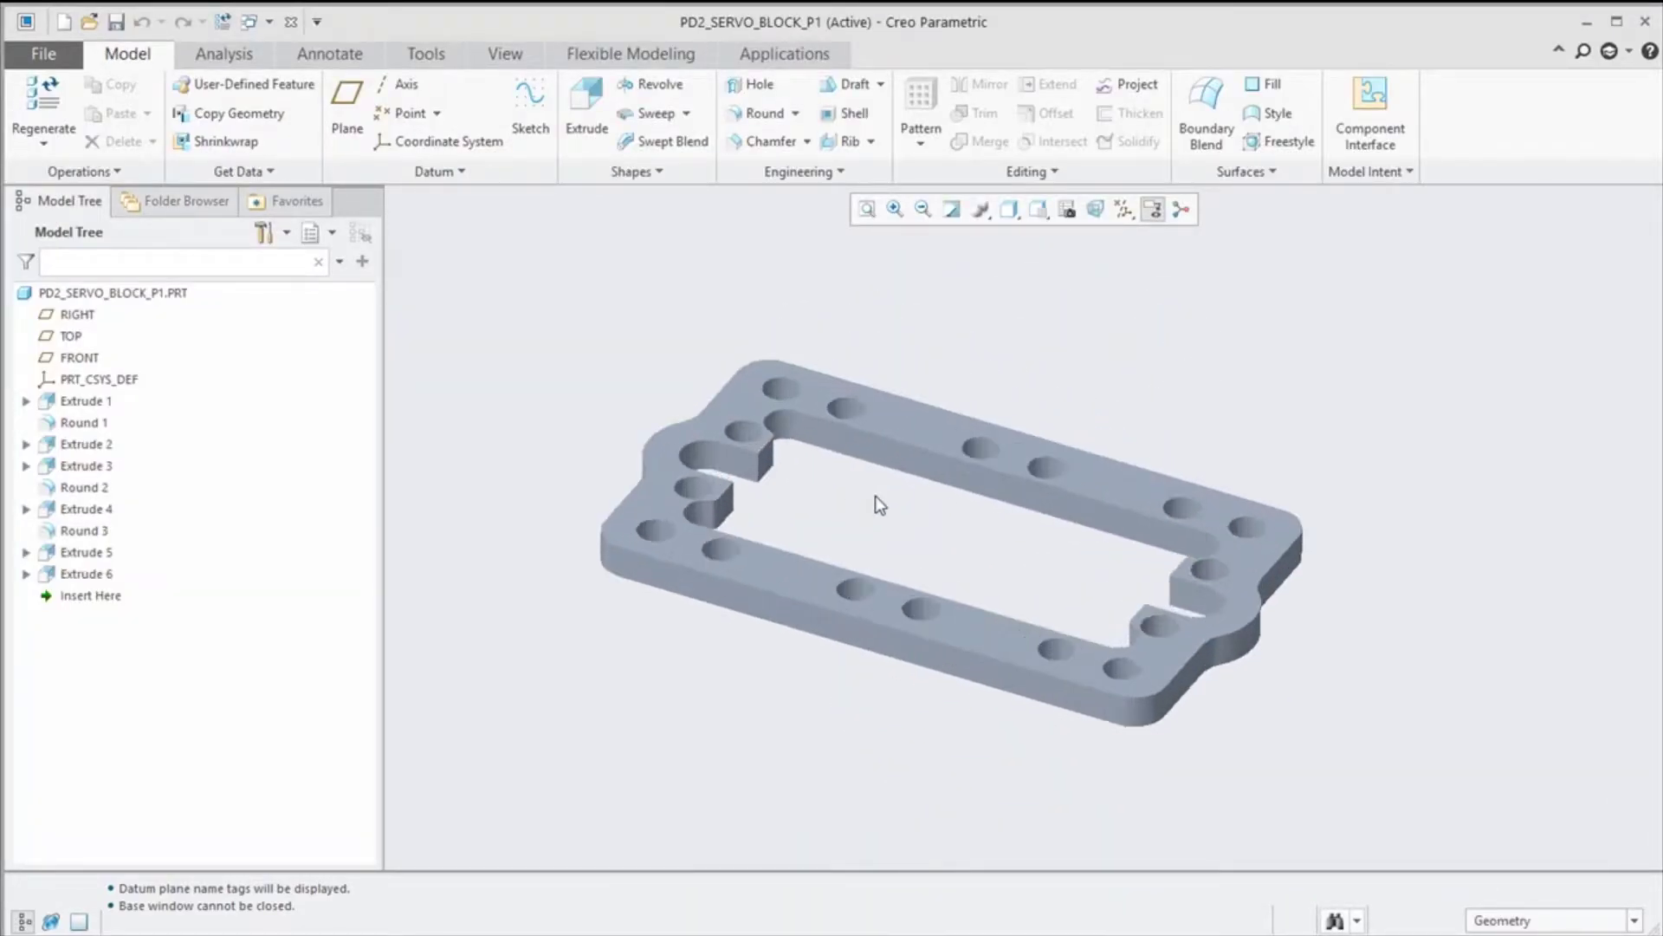
left_click(884, 460)
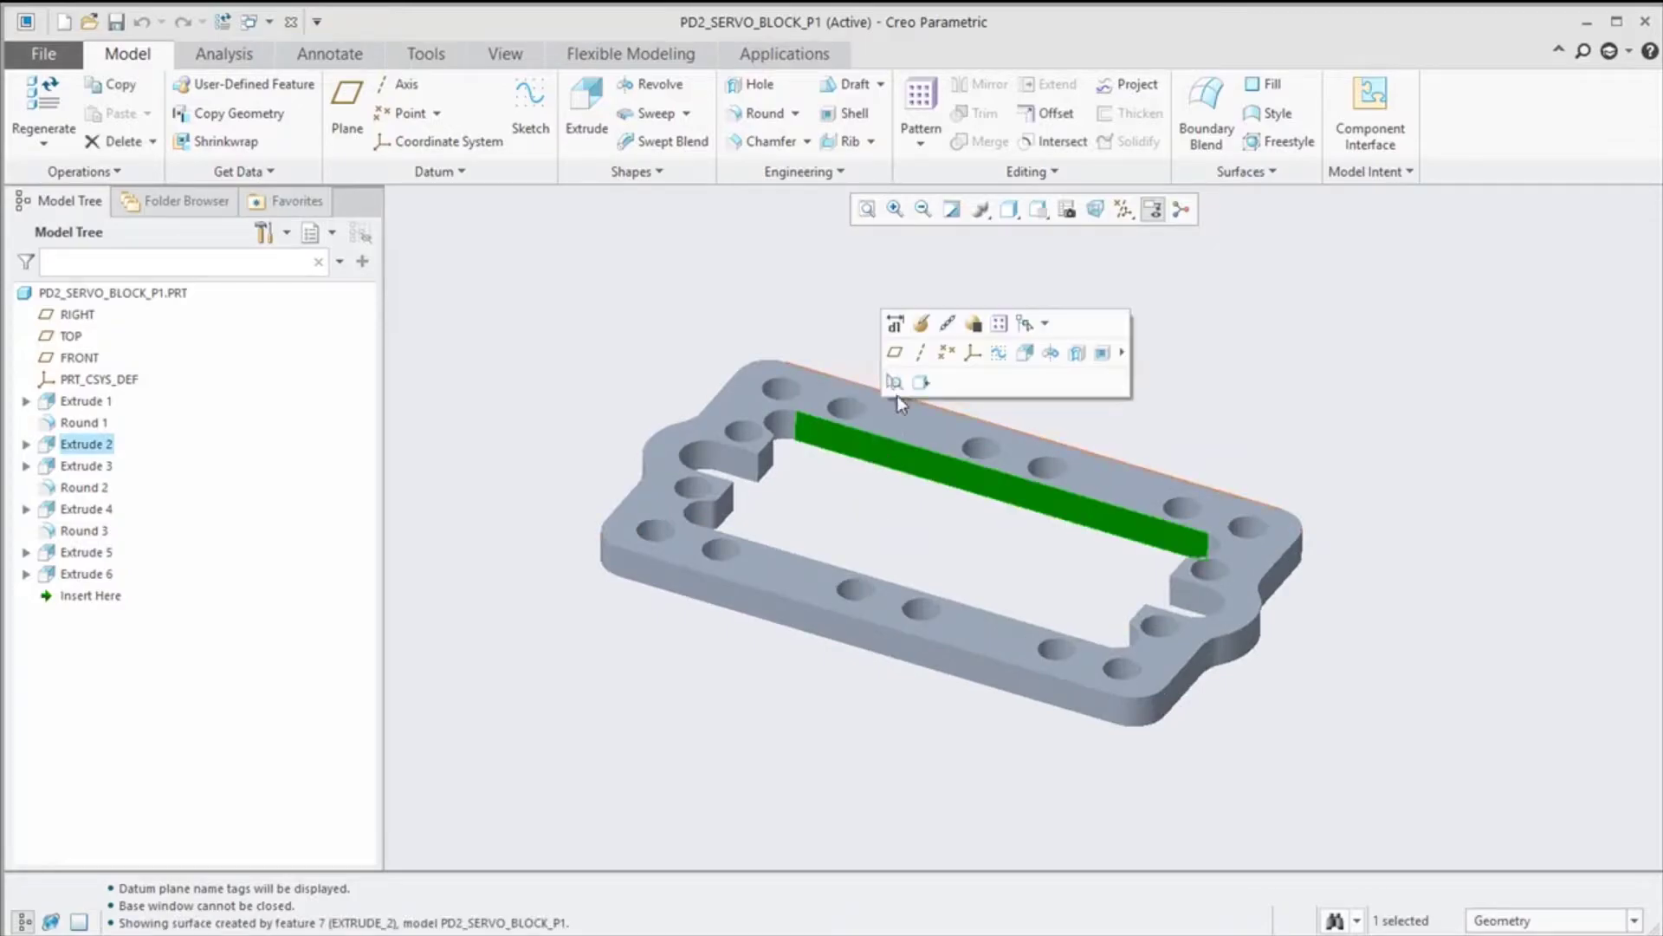
left_click(894, 328)
middle_click_drag(893, 327, 836, 398)
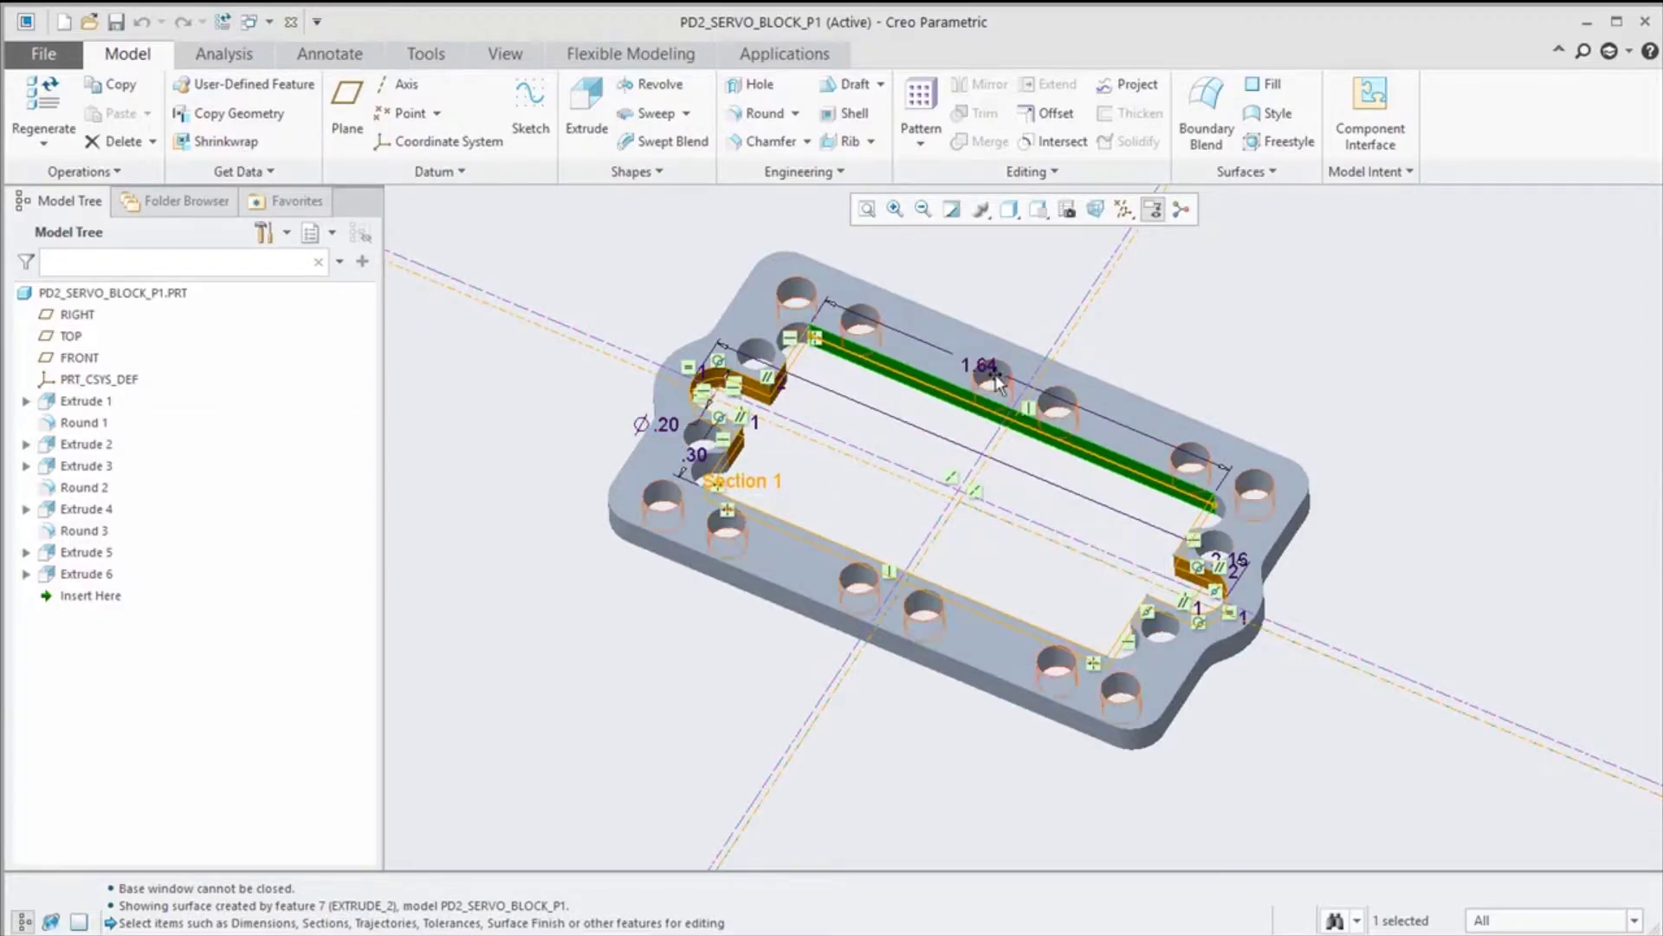
Display all datum types and clear the sketch dimensions and selection.
left_click(1126, 210)
left_click(1146, 238)
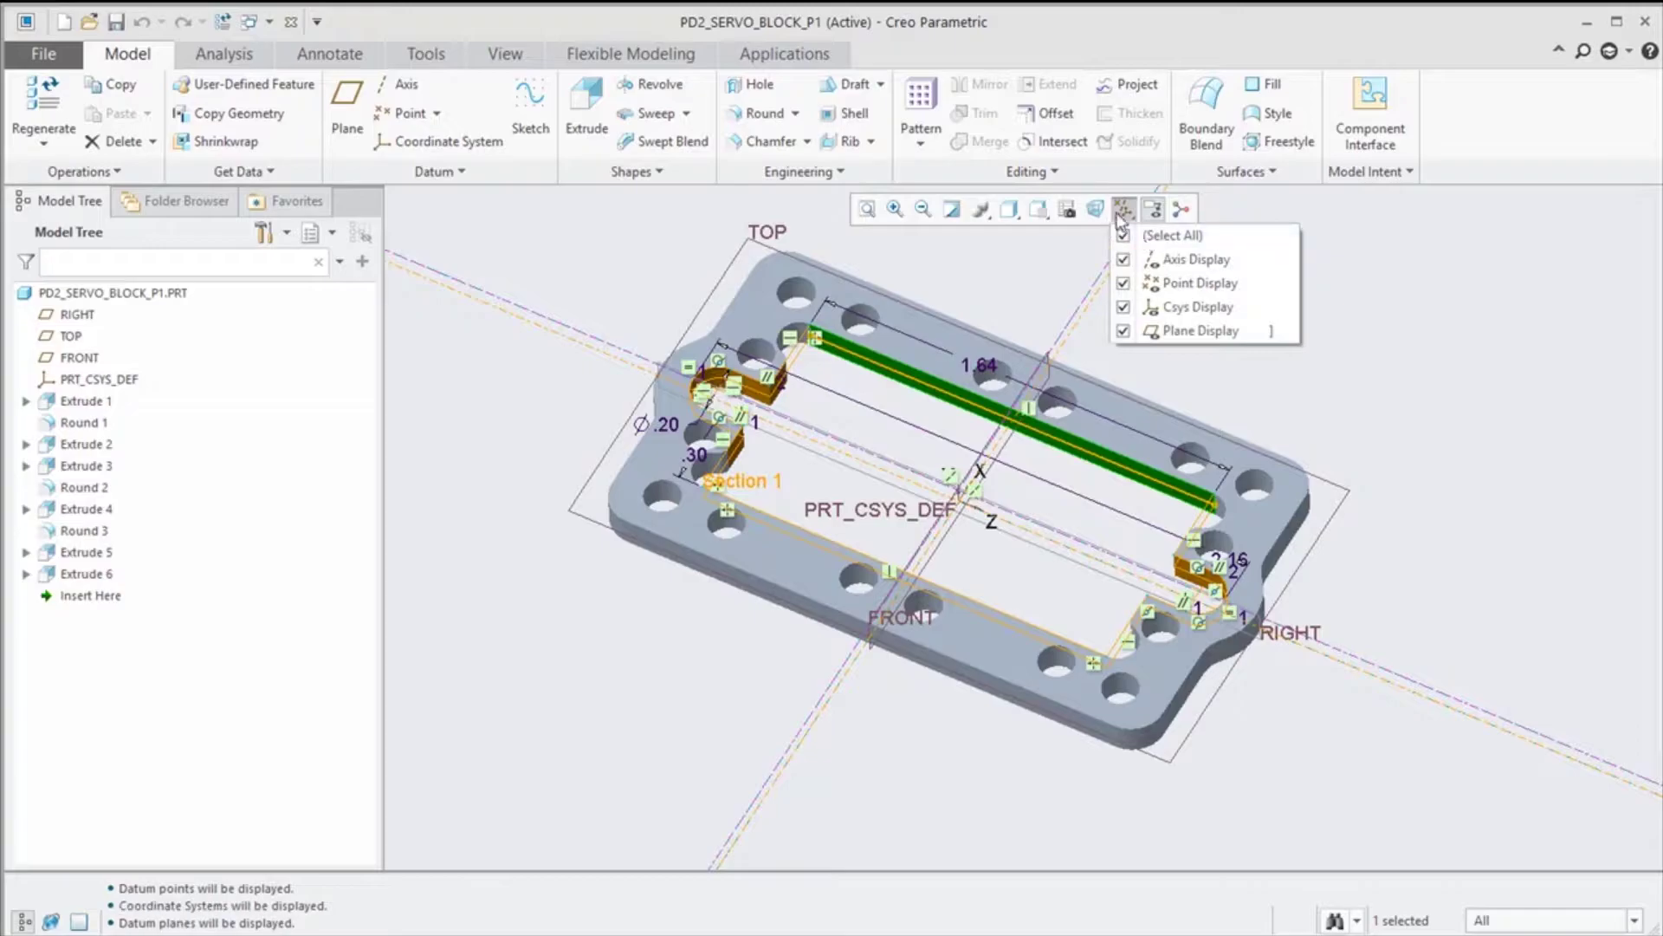
left_click(1124, 208)
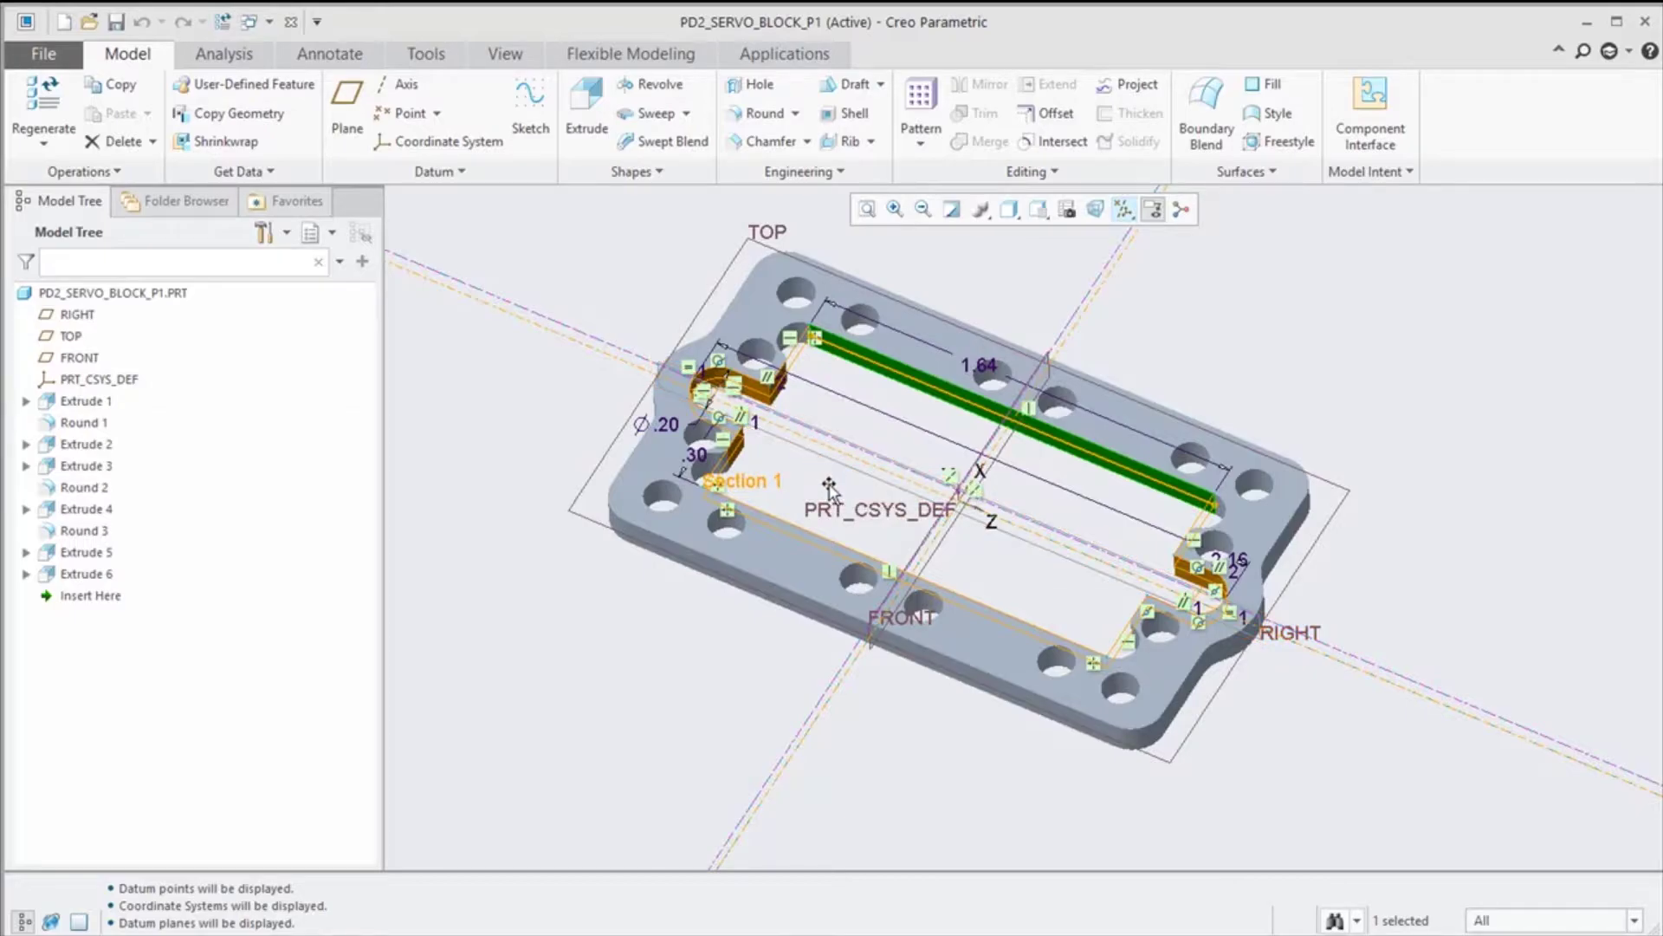
left_click(1185, 342)
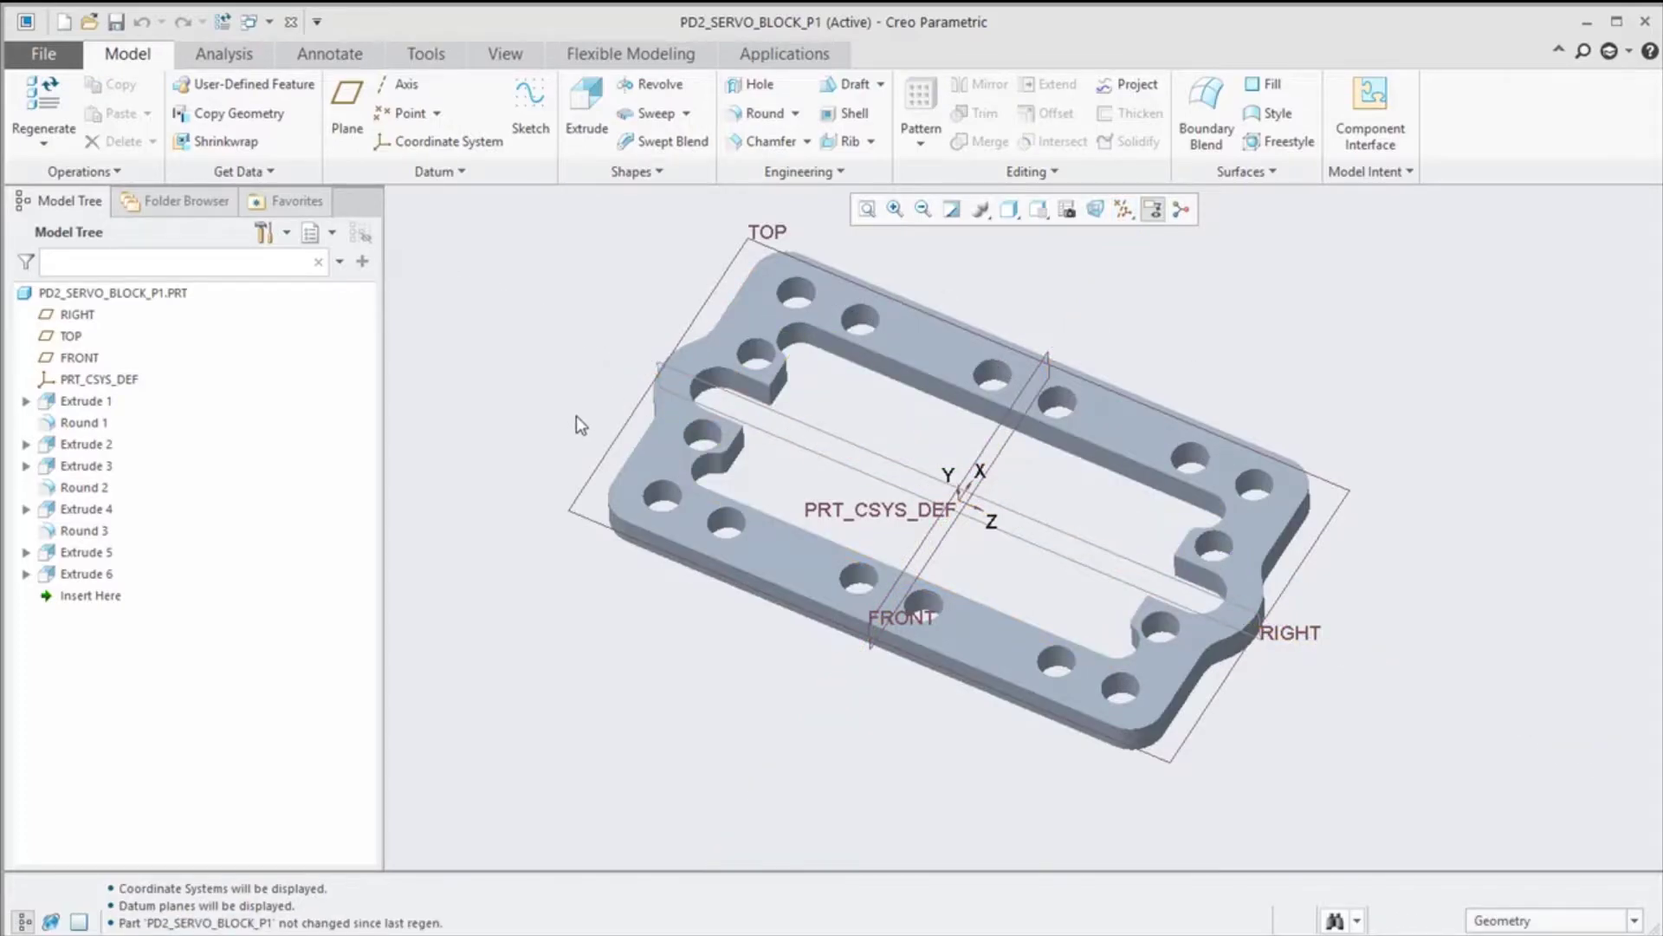
left_click(52, 64)
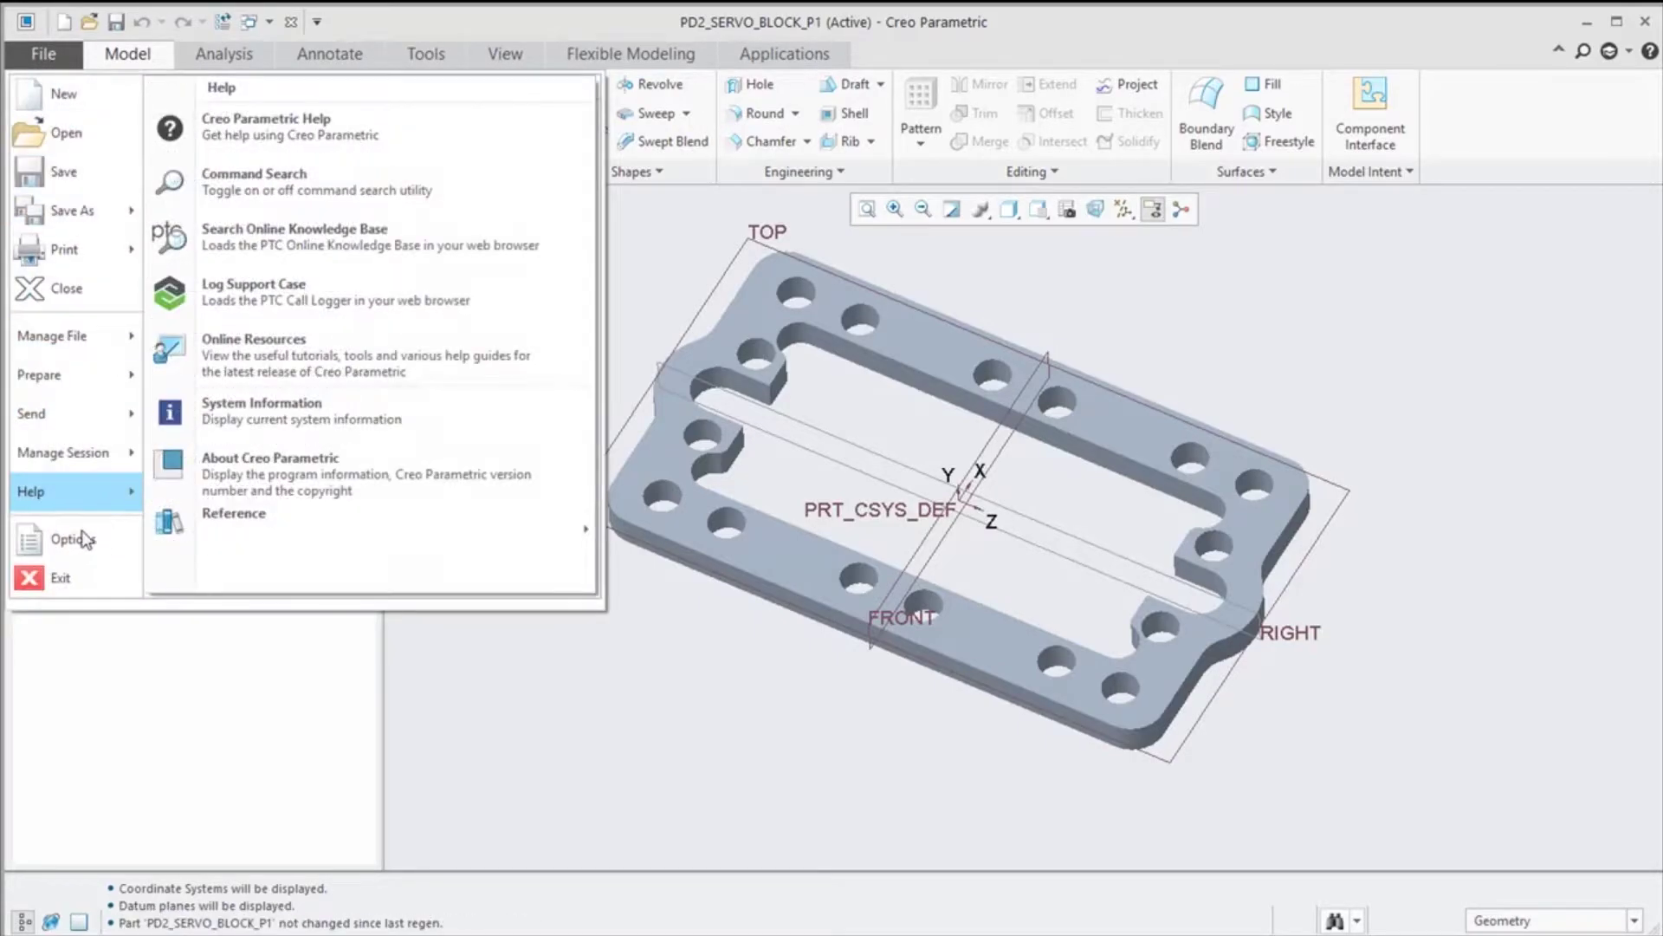
In the Configuration Editor, search for options matching sketcher_pre.
left_click(76, 539)
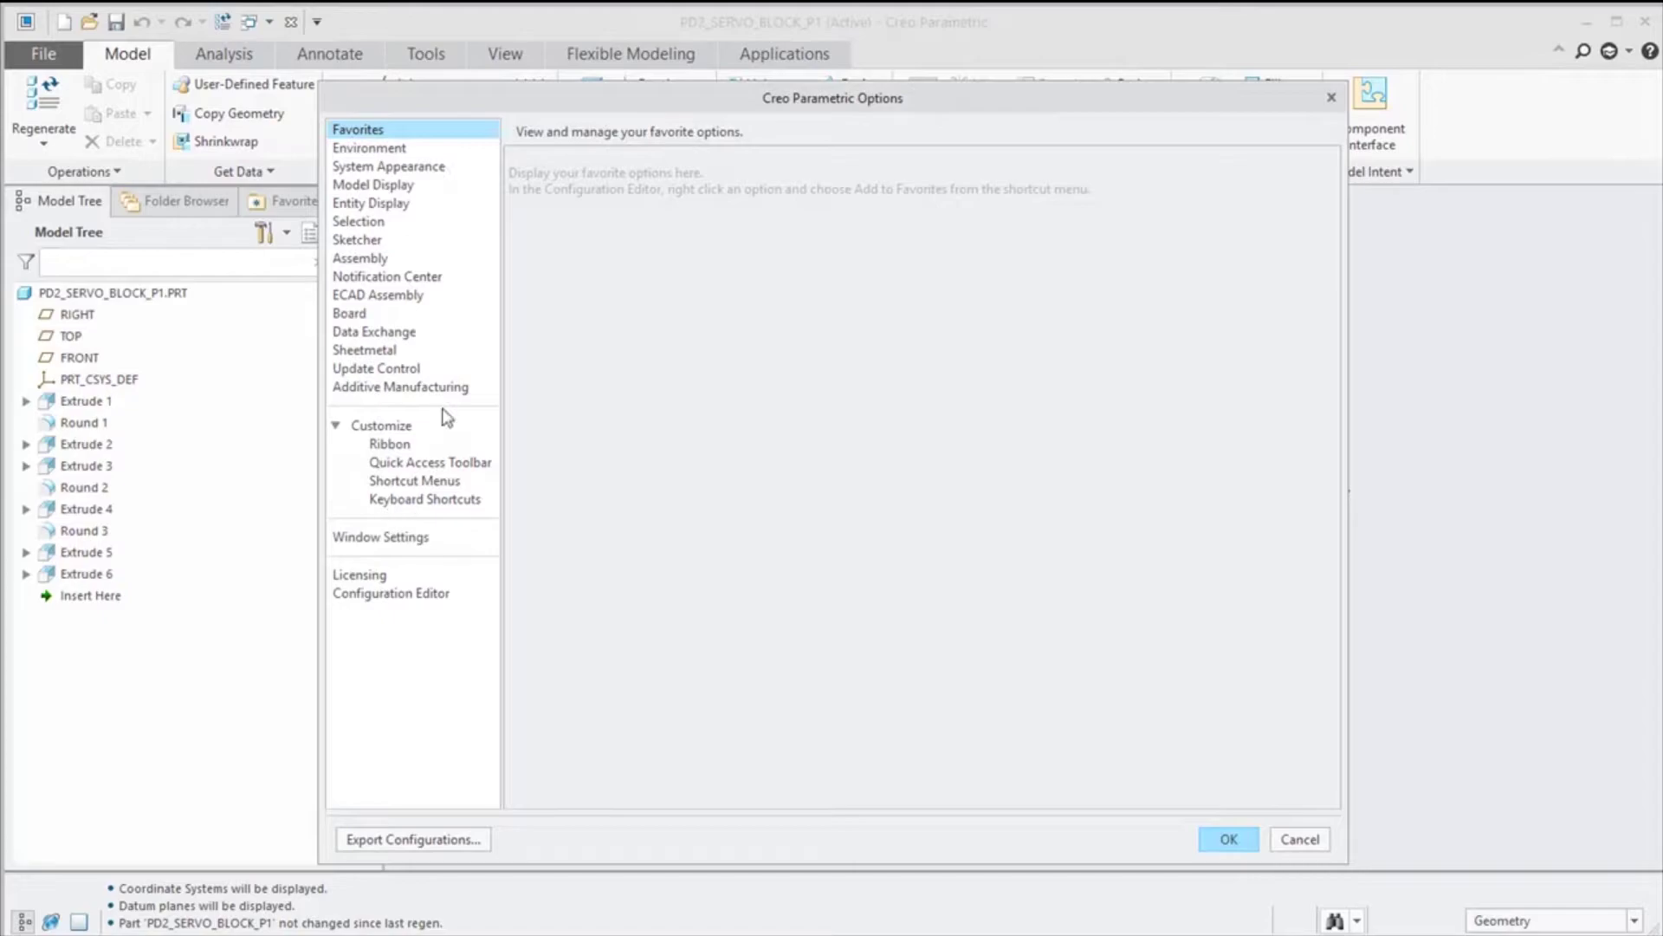
left_click(364, 596)
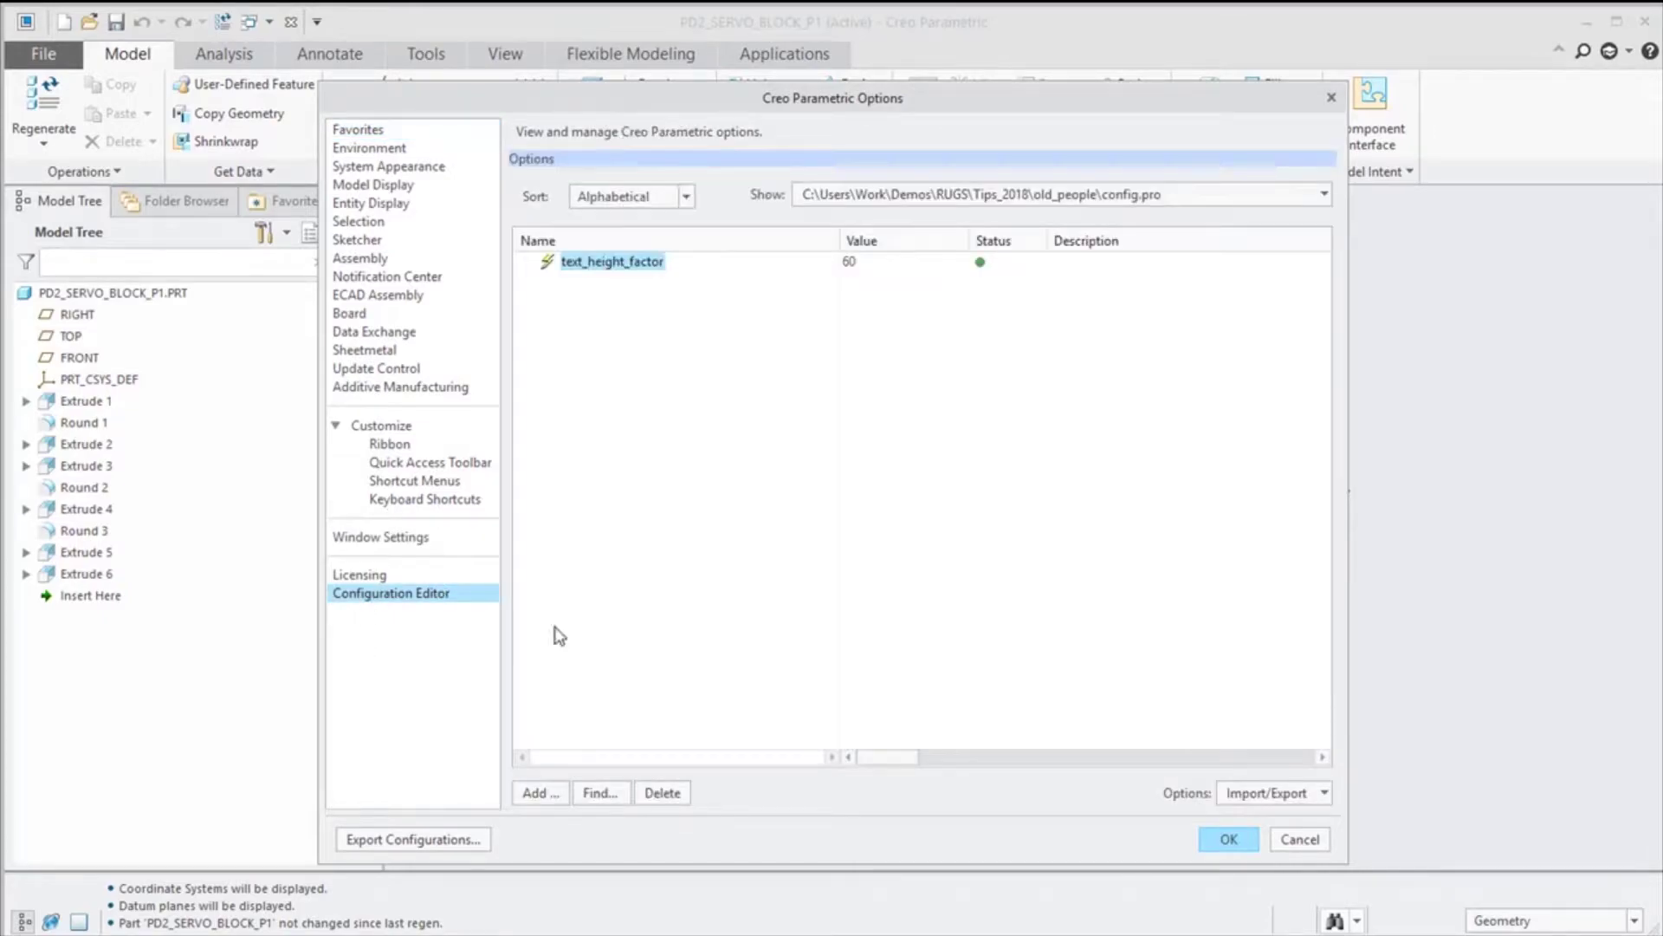
left_click(598, 792)
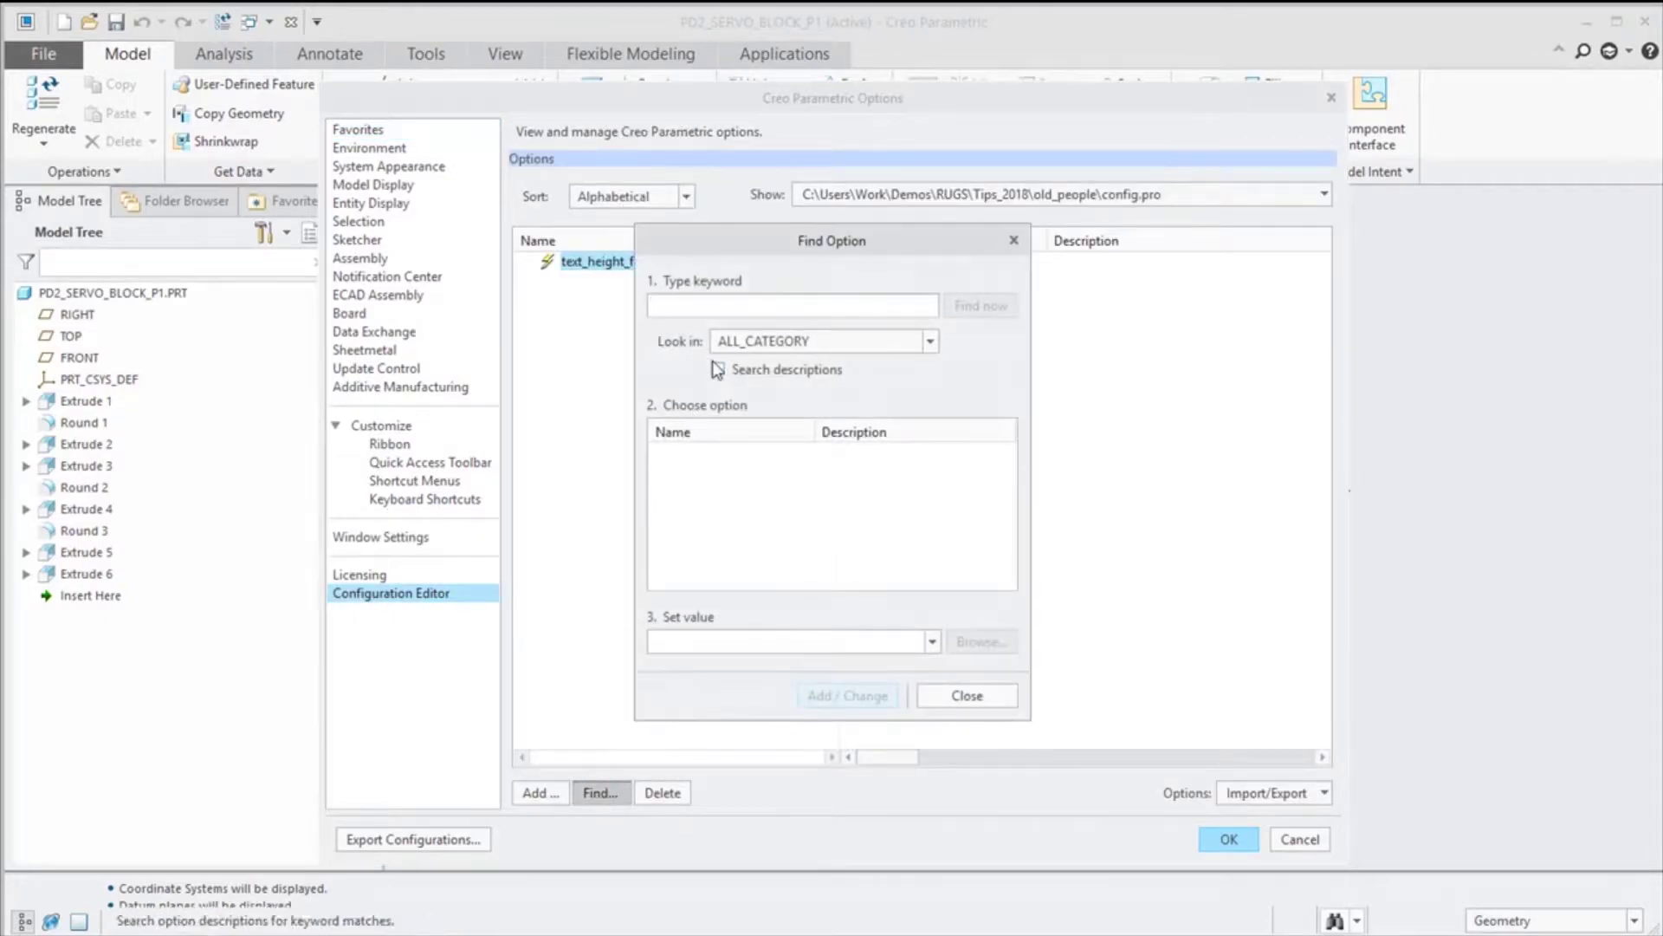
left_click(708, 305)
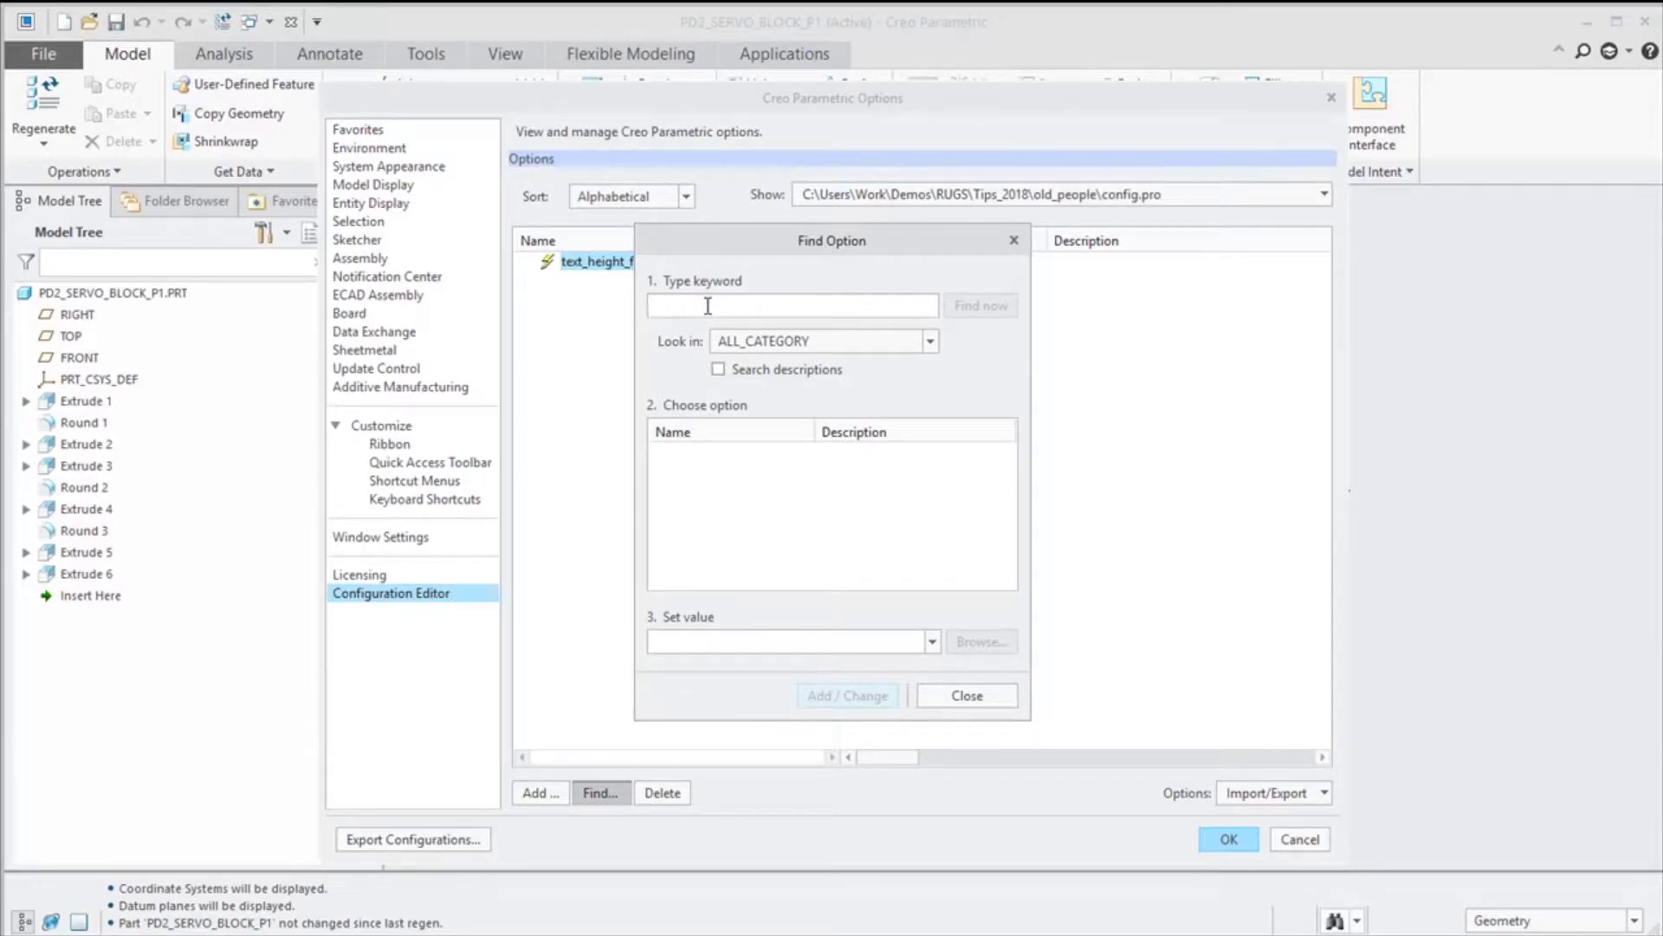
type("sketch")
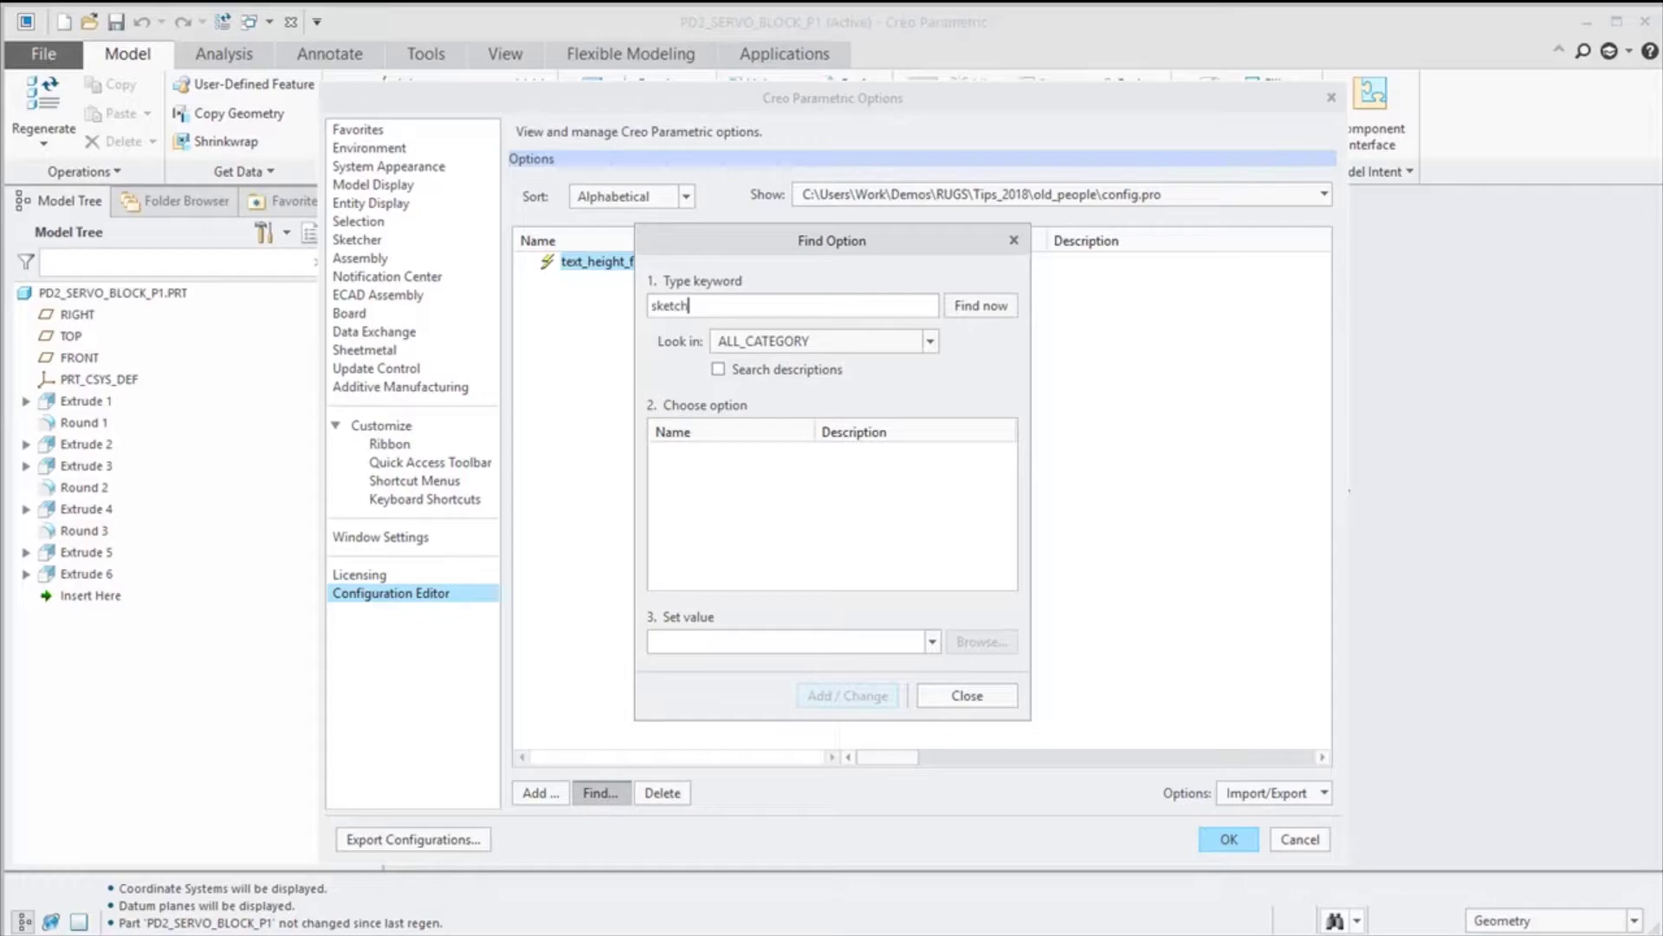
type("er_")
type("pre")
left_click(972, 306)
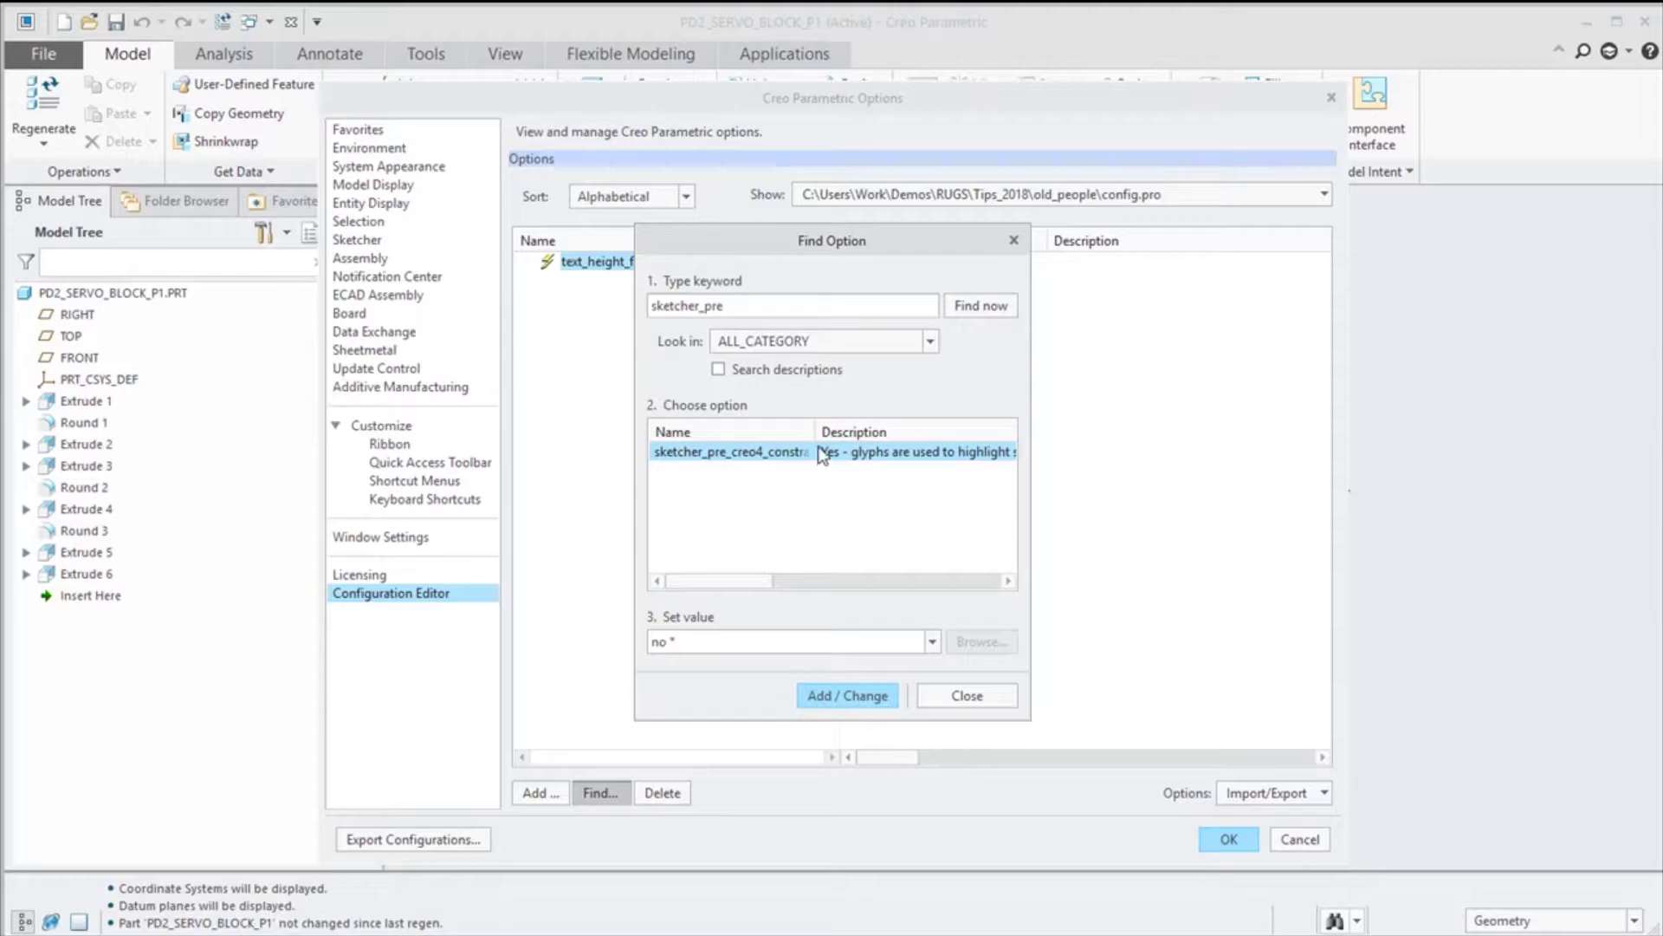
Set sketcher_pre_creo4_constraints to yes, add it to the list, and apply the options.
mouse_move(820, 434)
left_mouse_down()
mouse_move(876, 431)
mouse_move(851, 434)
left_mouse_up()
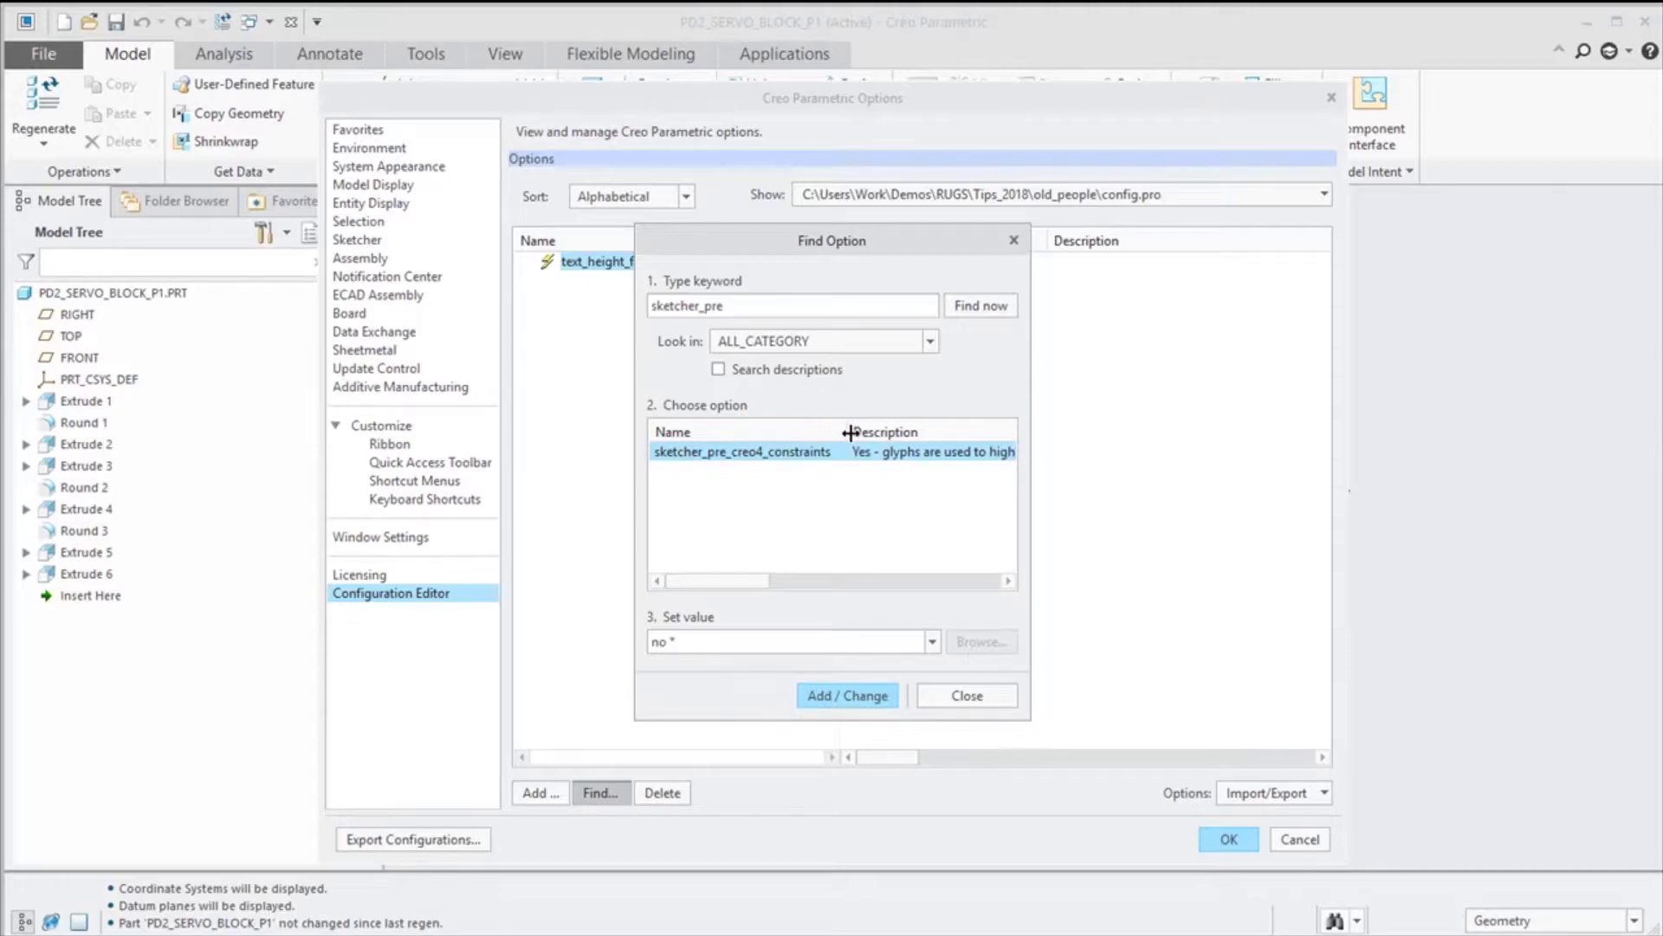
left_click(933, 642)
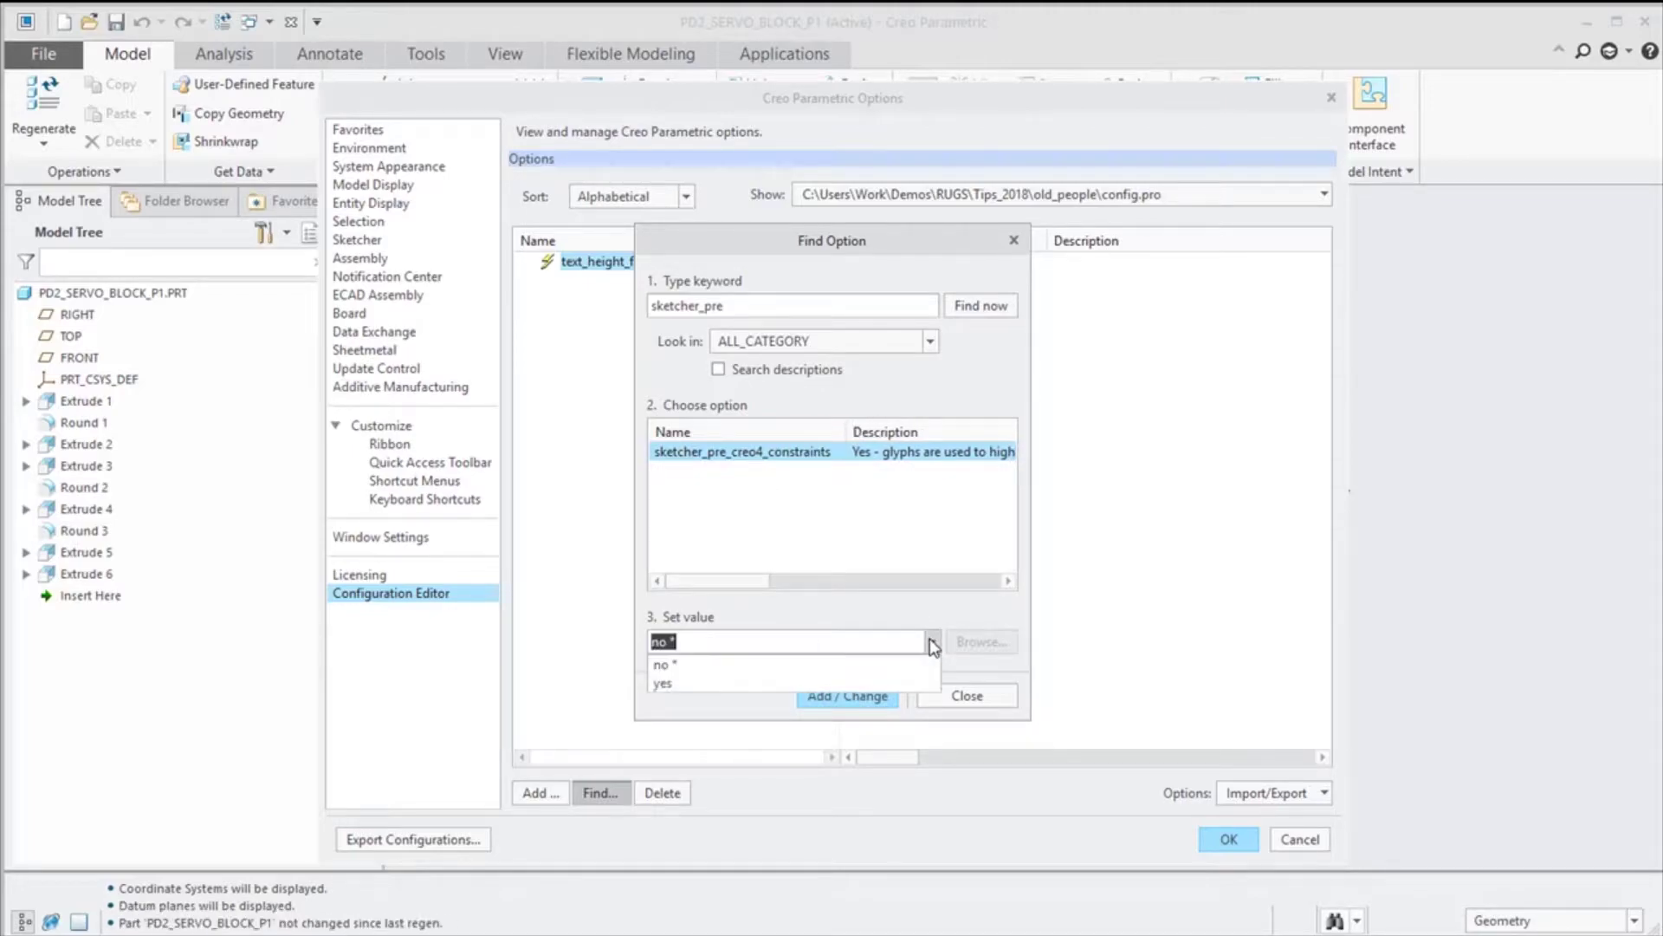
left_click(750, 684)
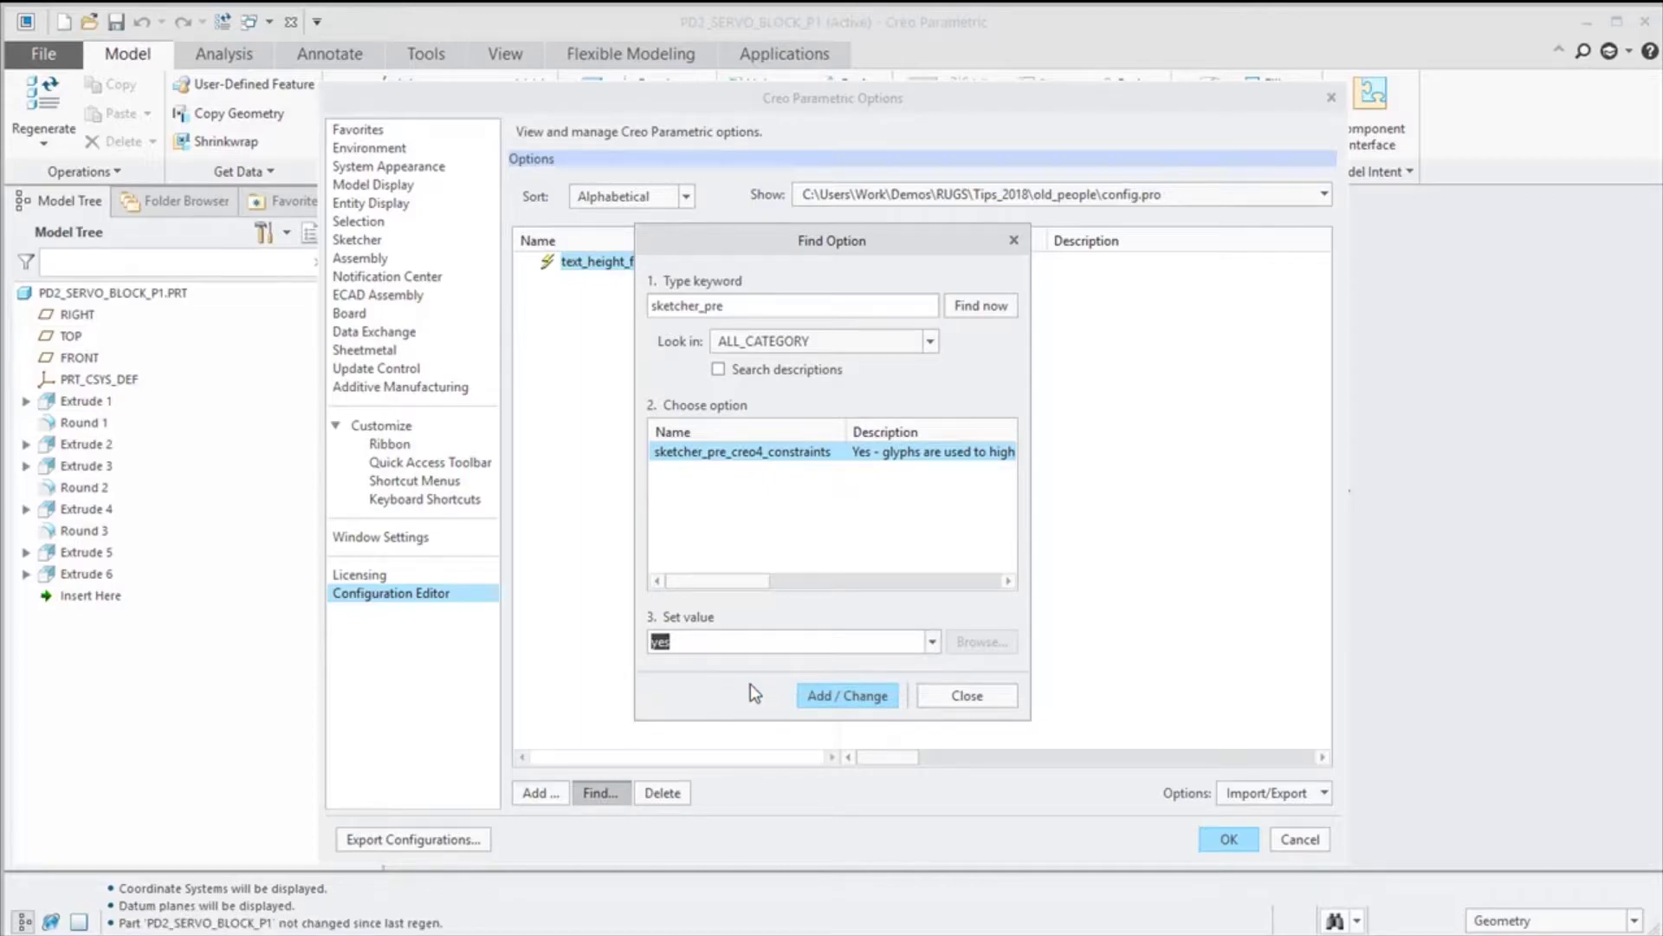
left_click(859, 695)
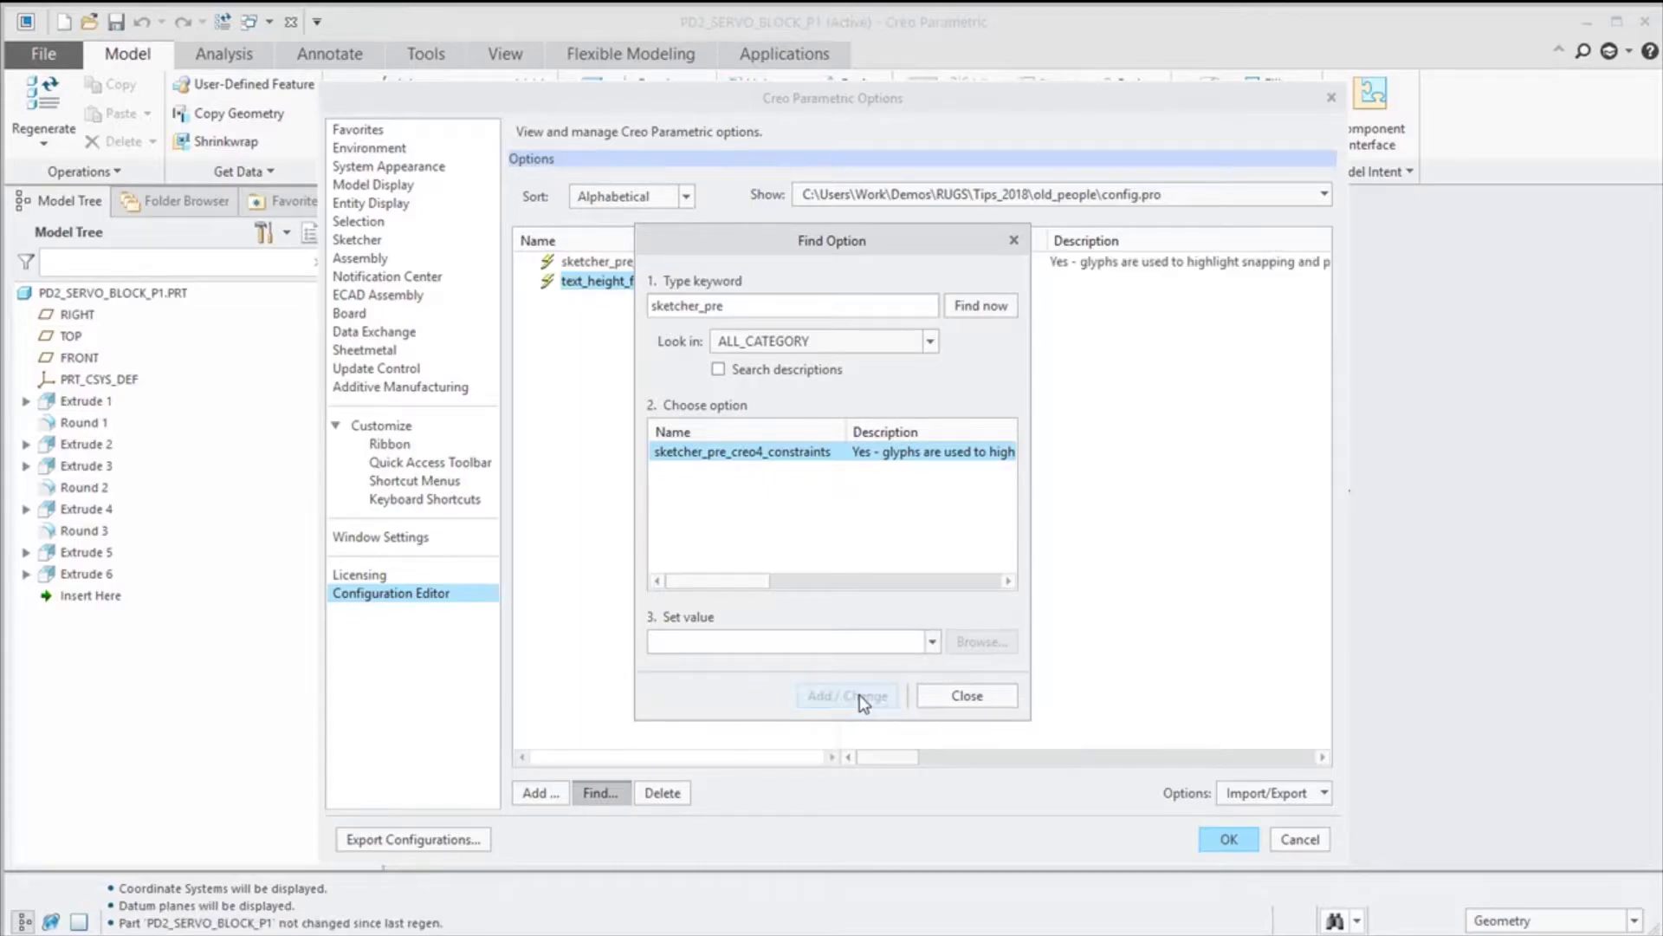
left_click(967, 697)
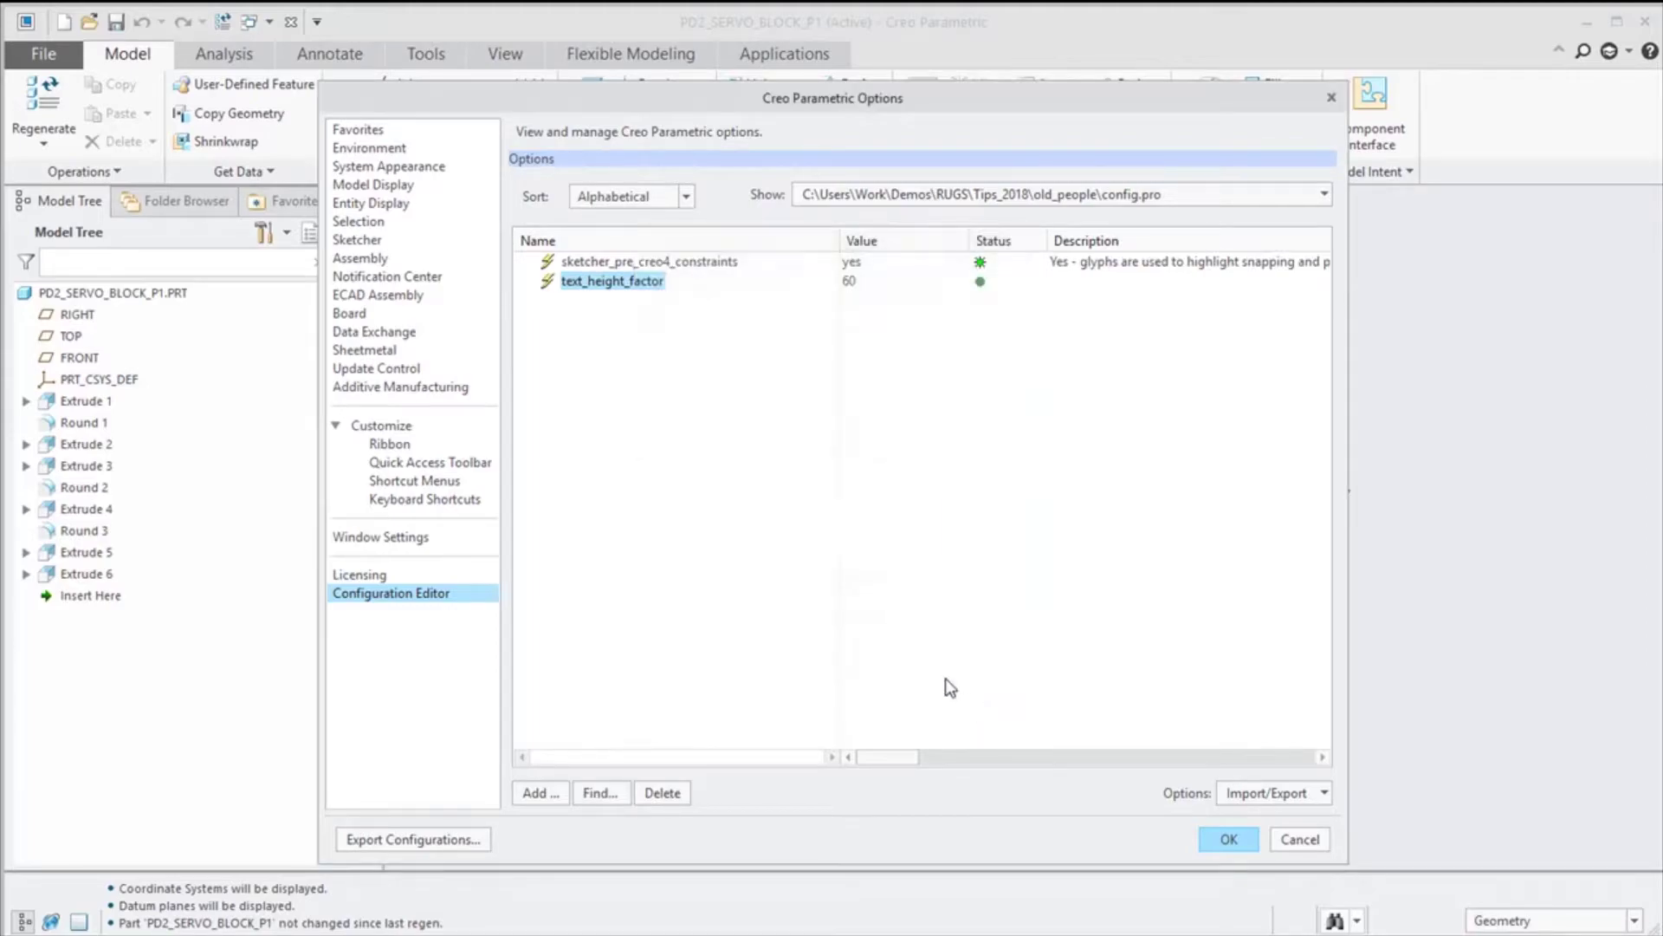
left_click(1227, 839)
Save the settings over config.pro.
left_click(1027, 693)
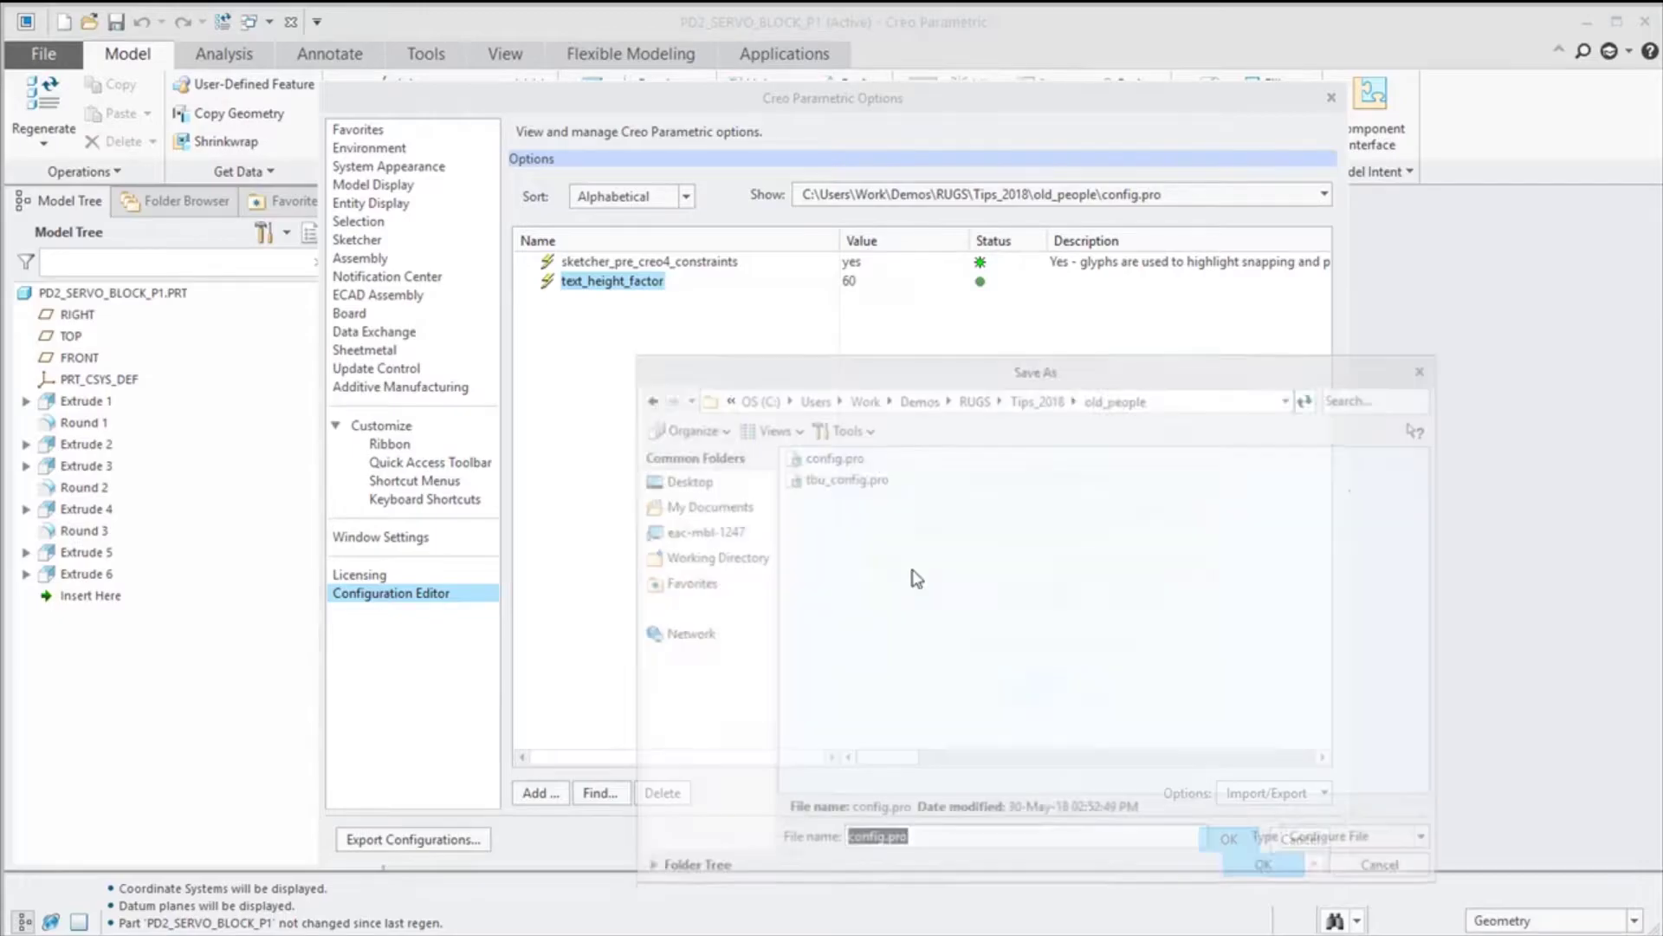
left_click(829, 458)
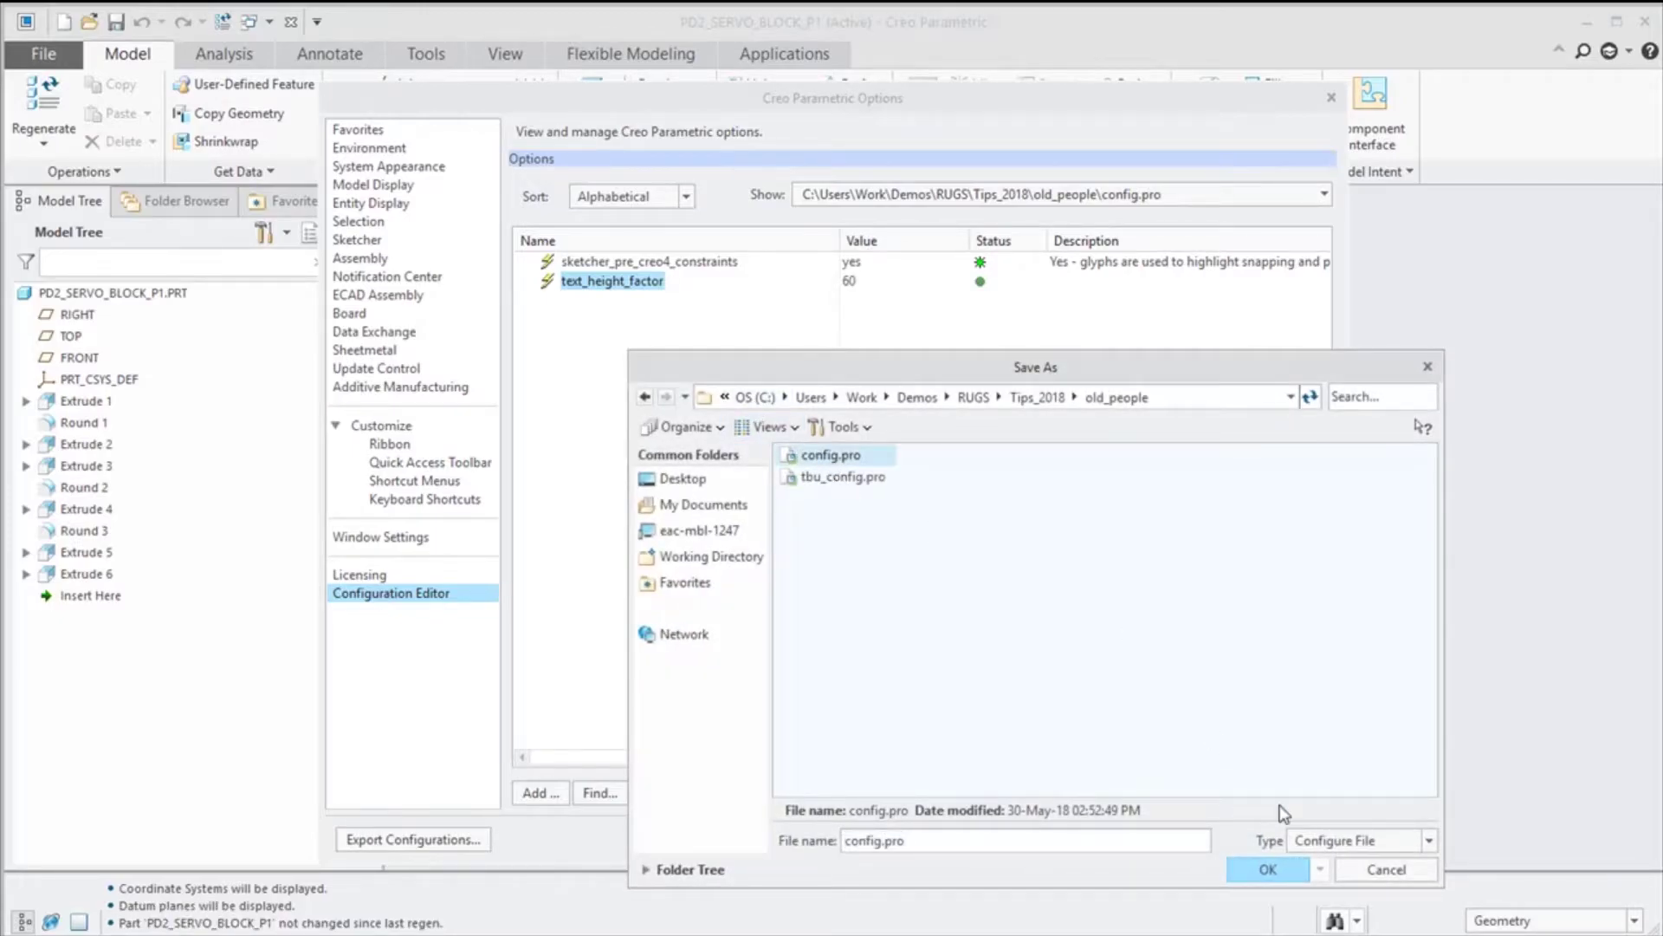
left_click(1286, 872)
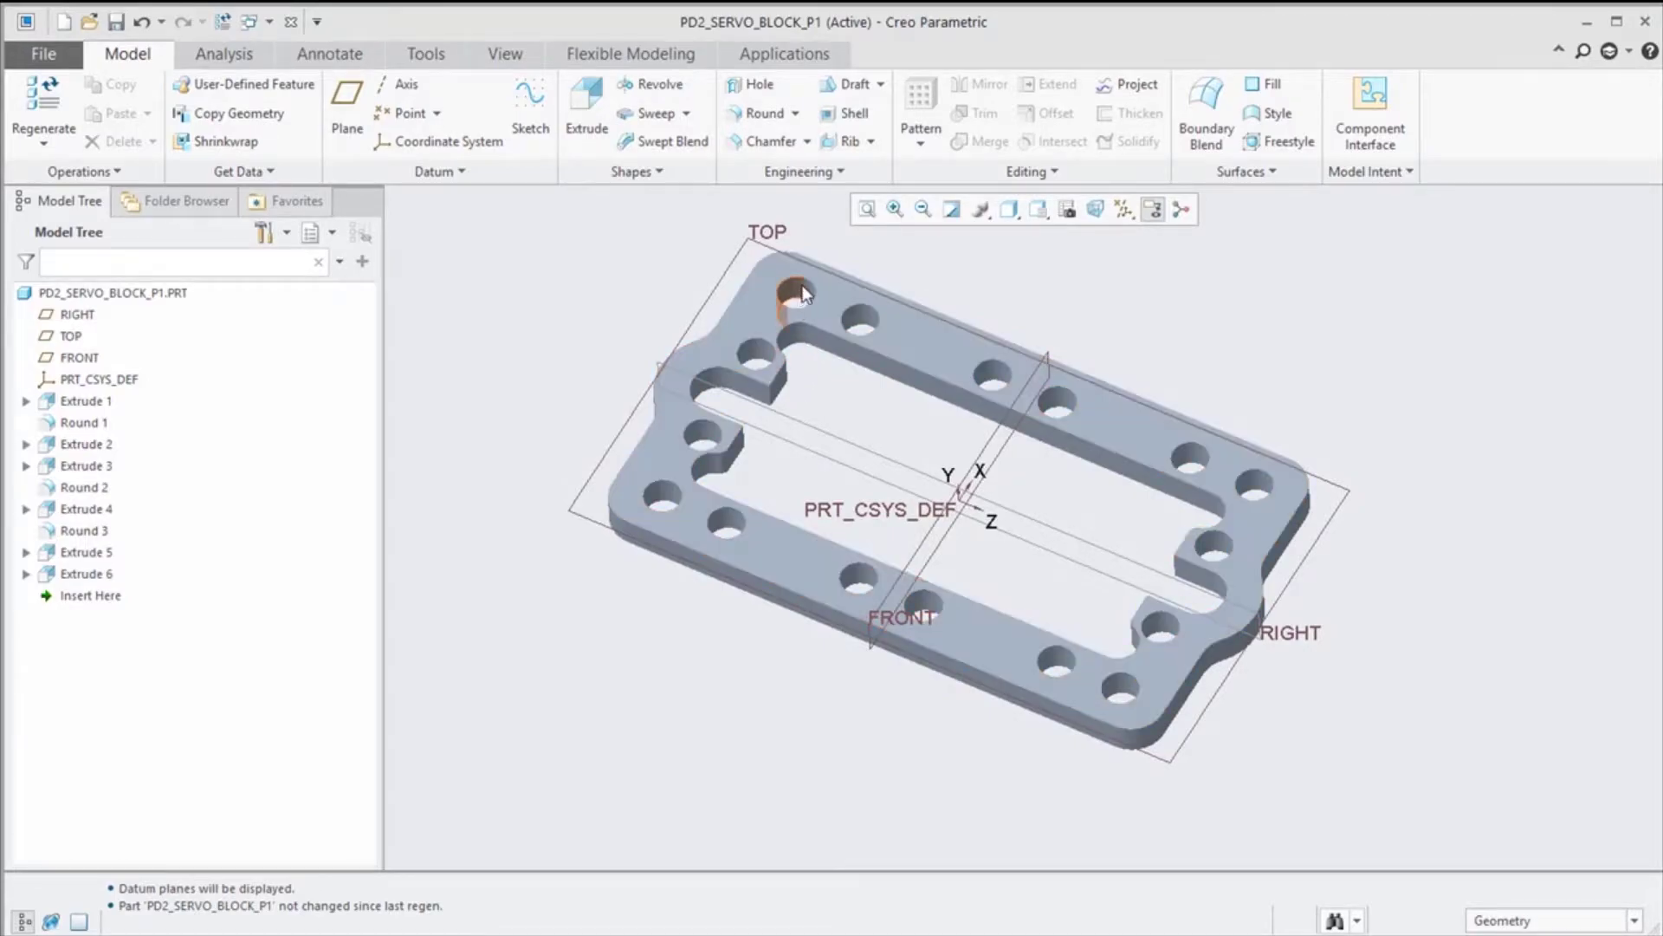
Redefine the Extrude 6 hole feature and open its sketch placement settings.
left_click(875, 315)
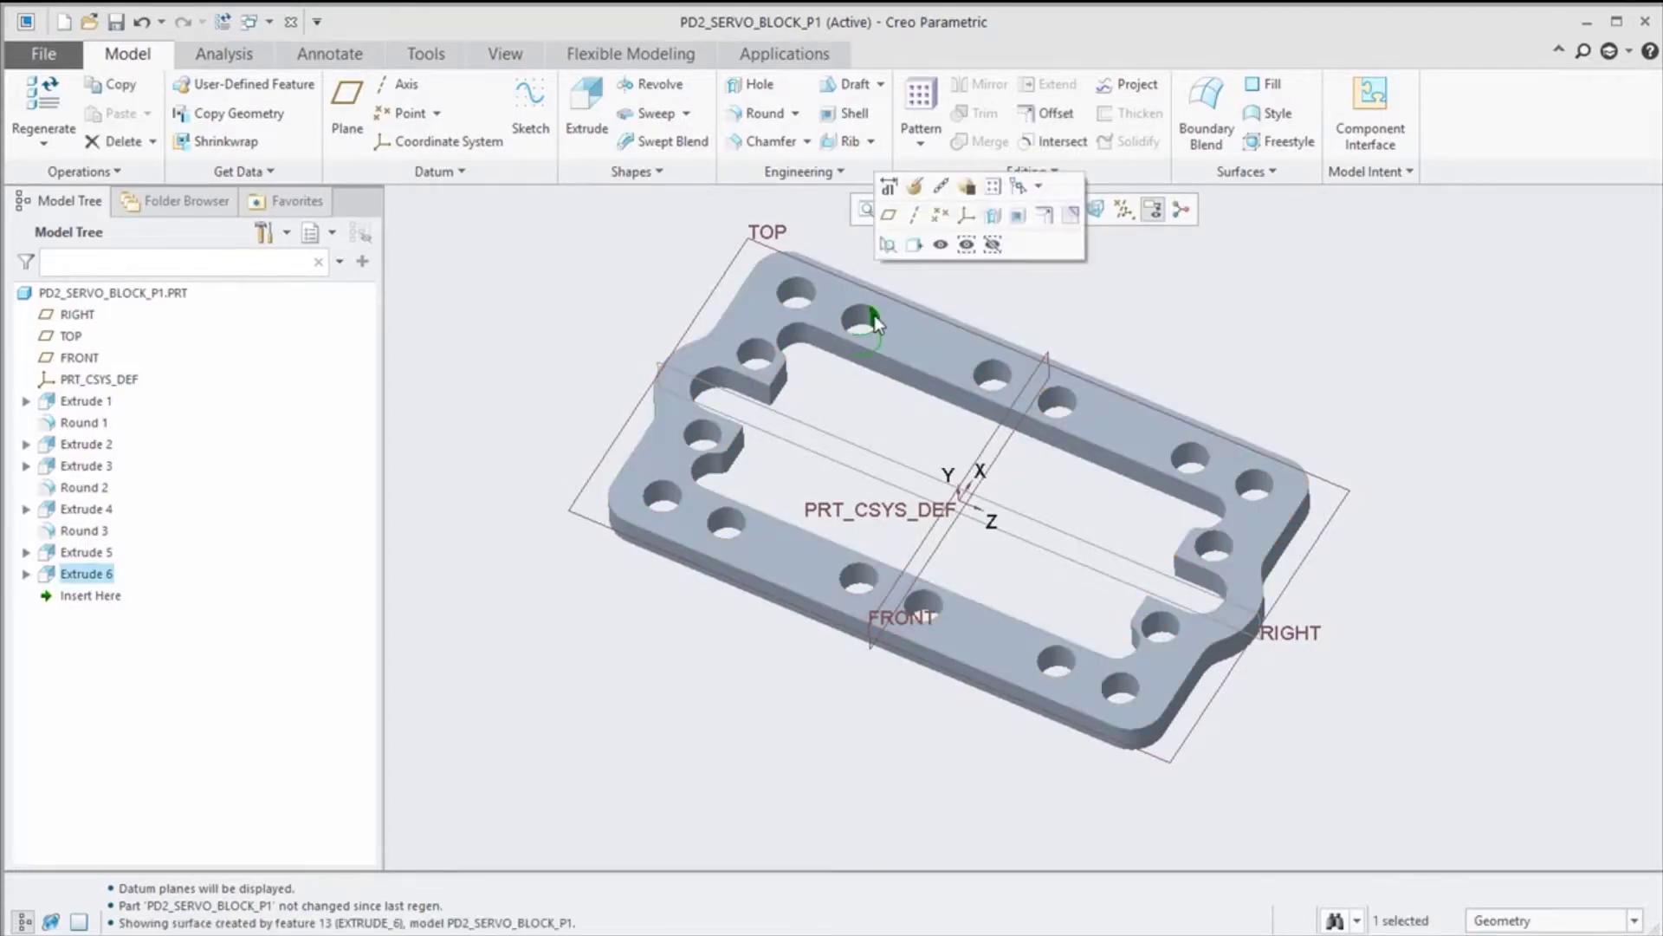
left_click(913, 187)
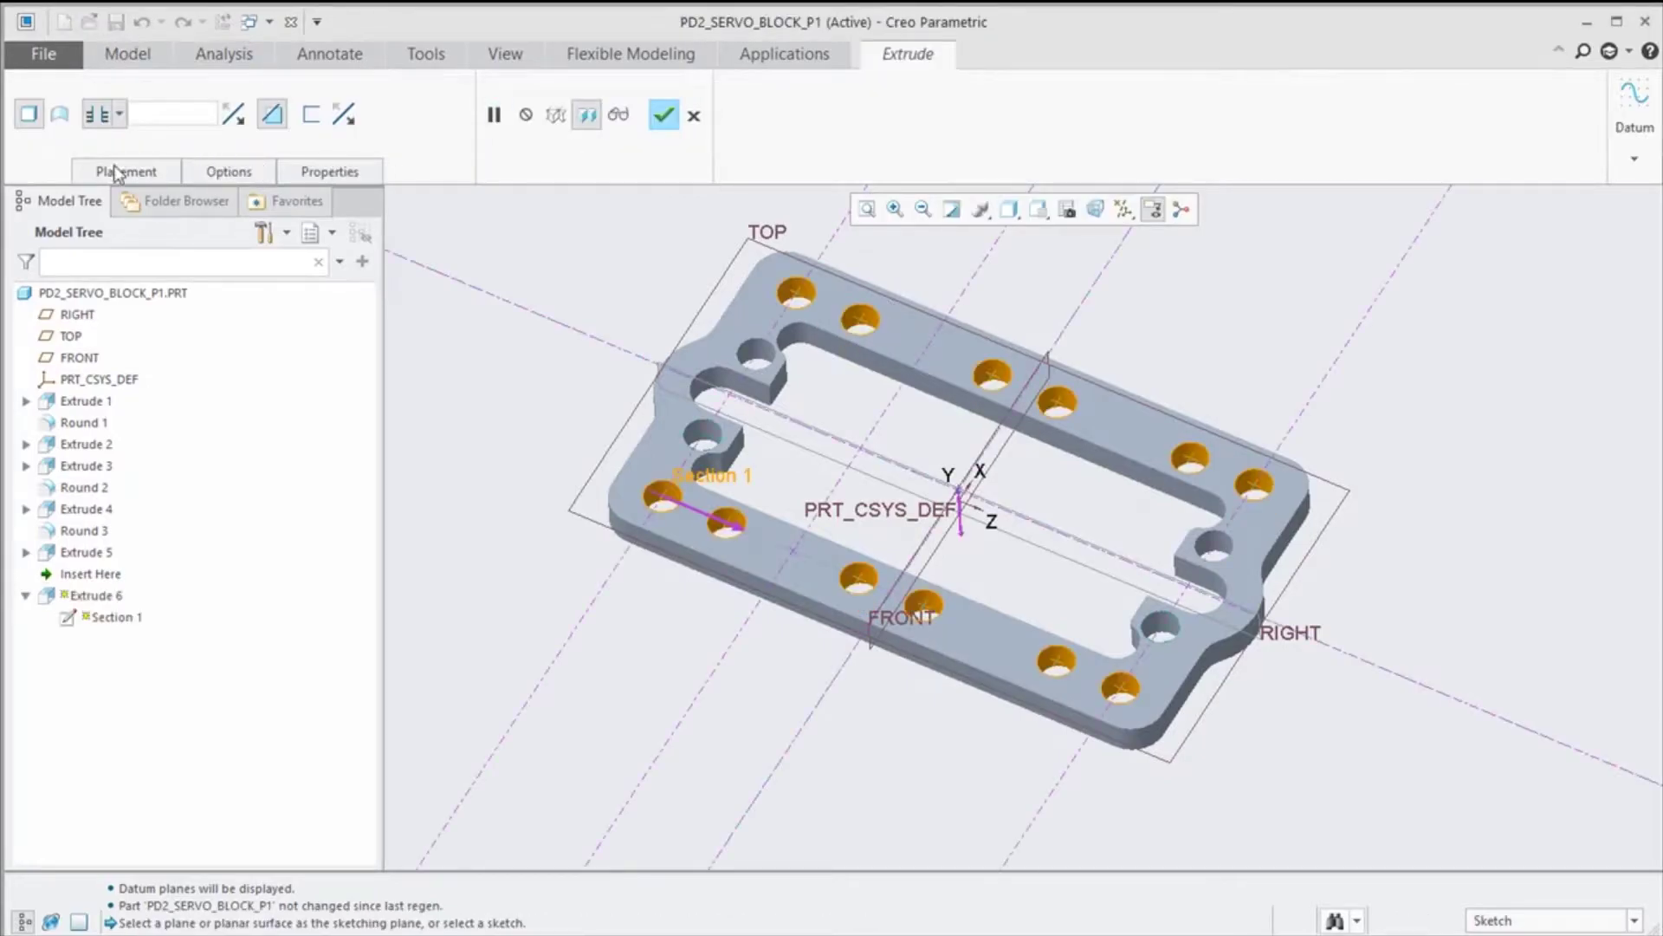
left_click(126, 172)
left_click(267, 245)
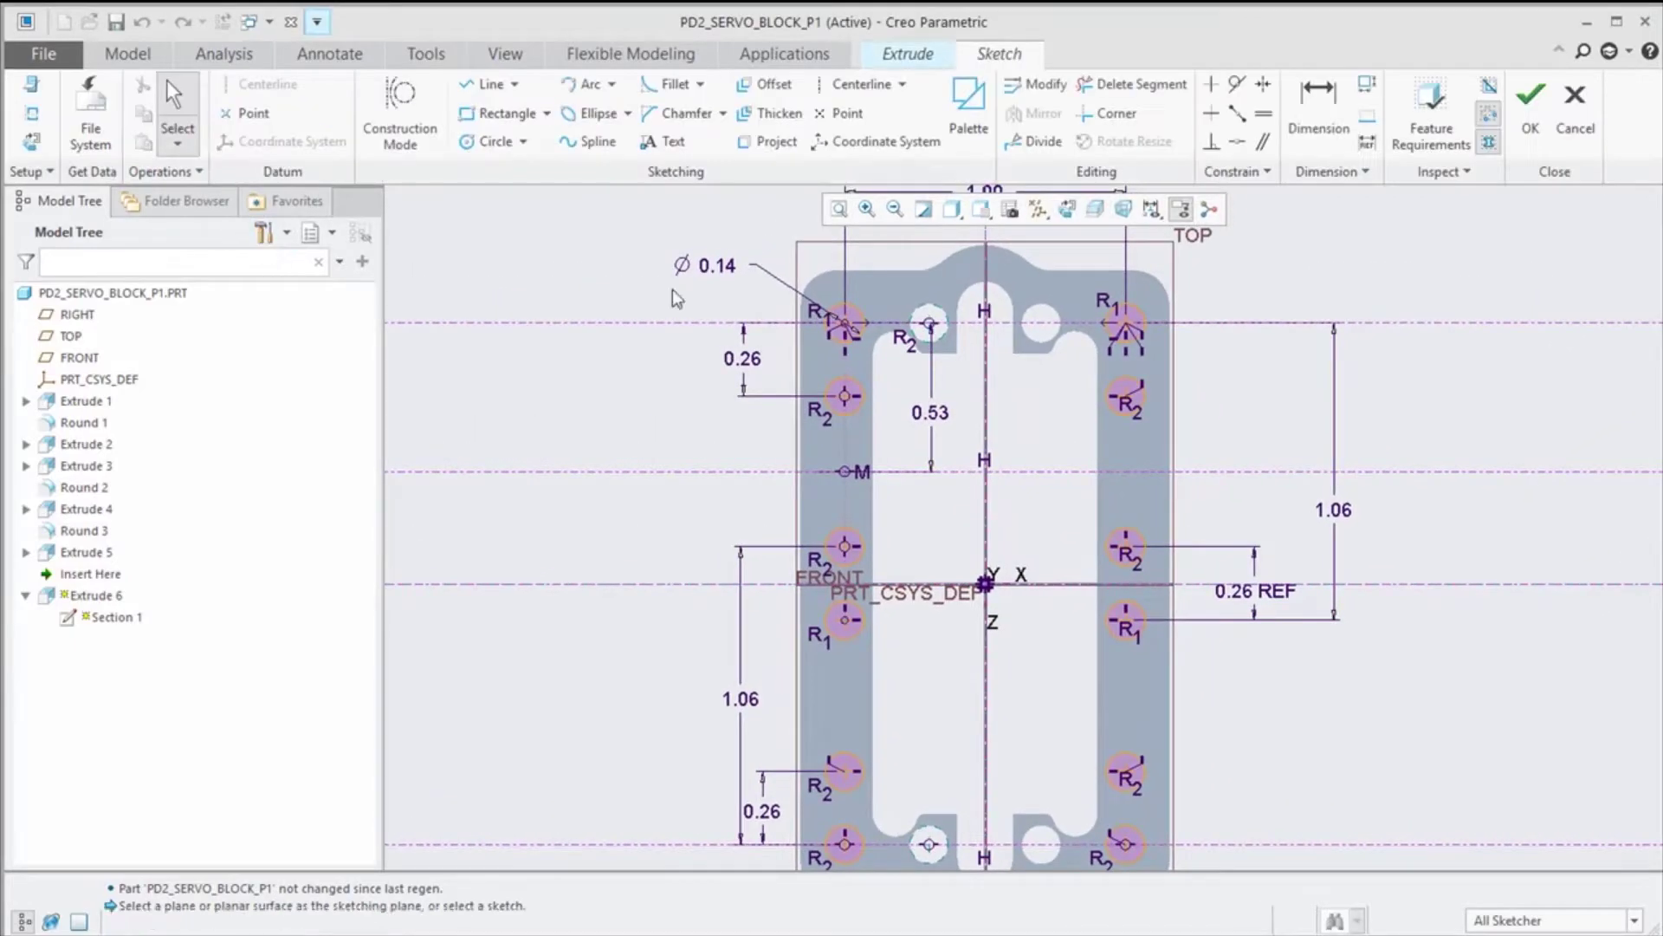
scroll(1148, 335, "up", 2)
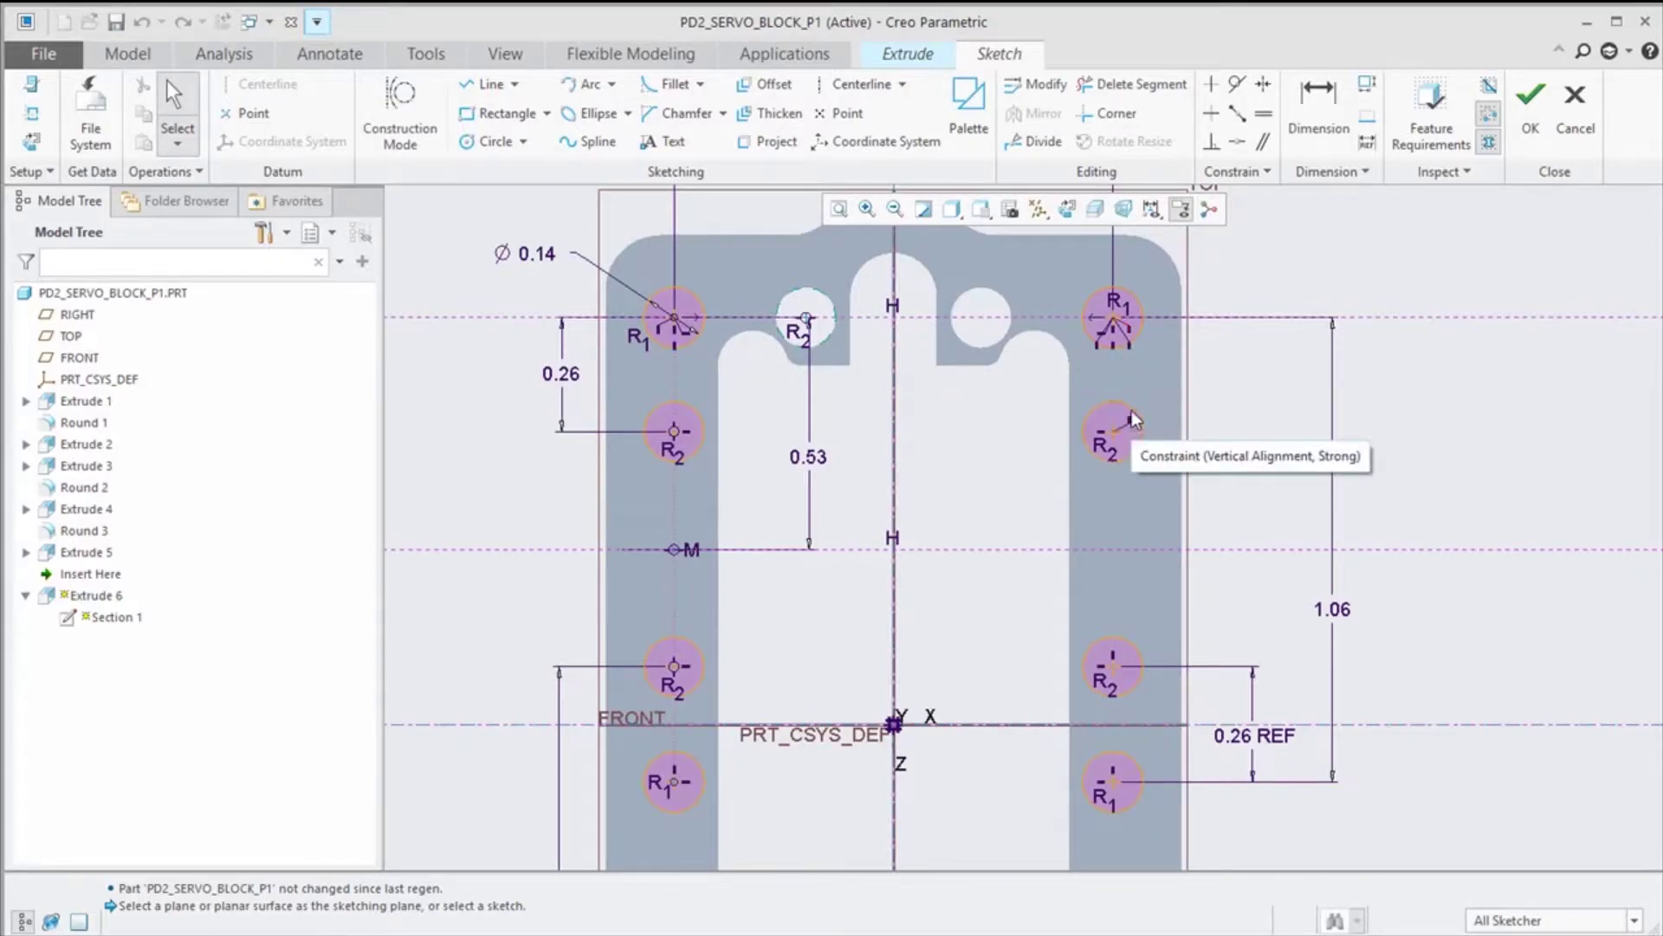
scroll(1131, 403, "down", 2)
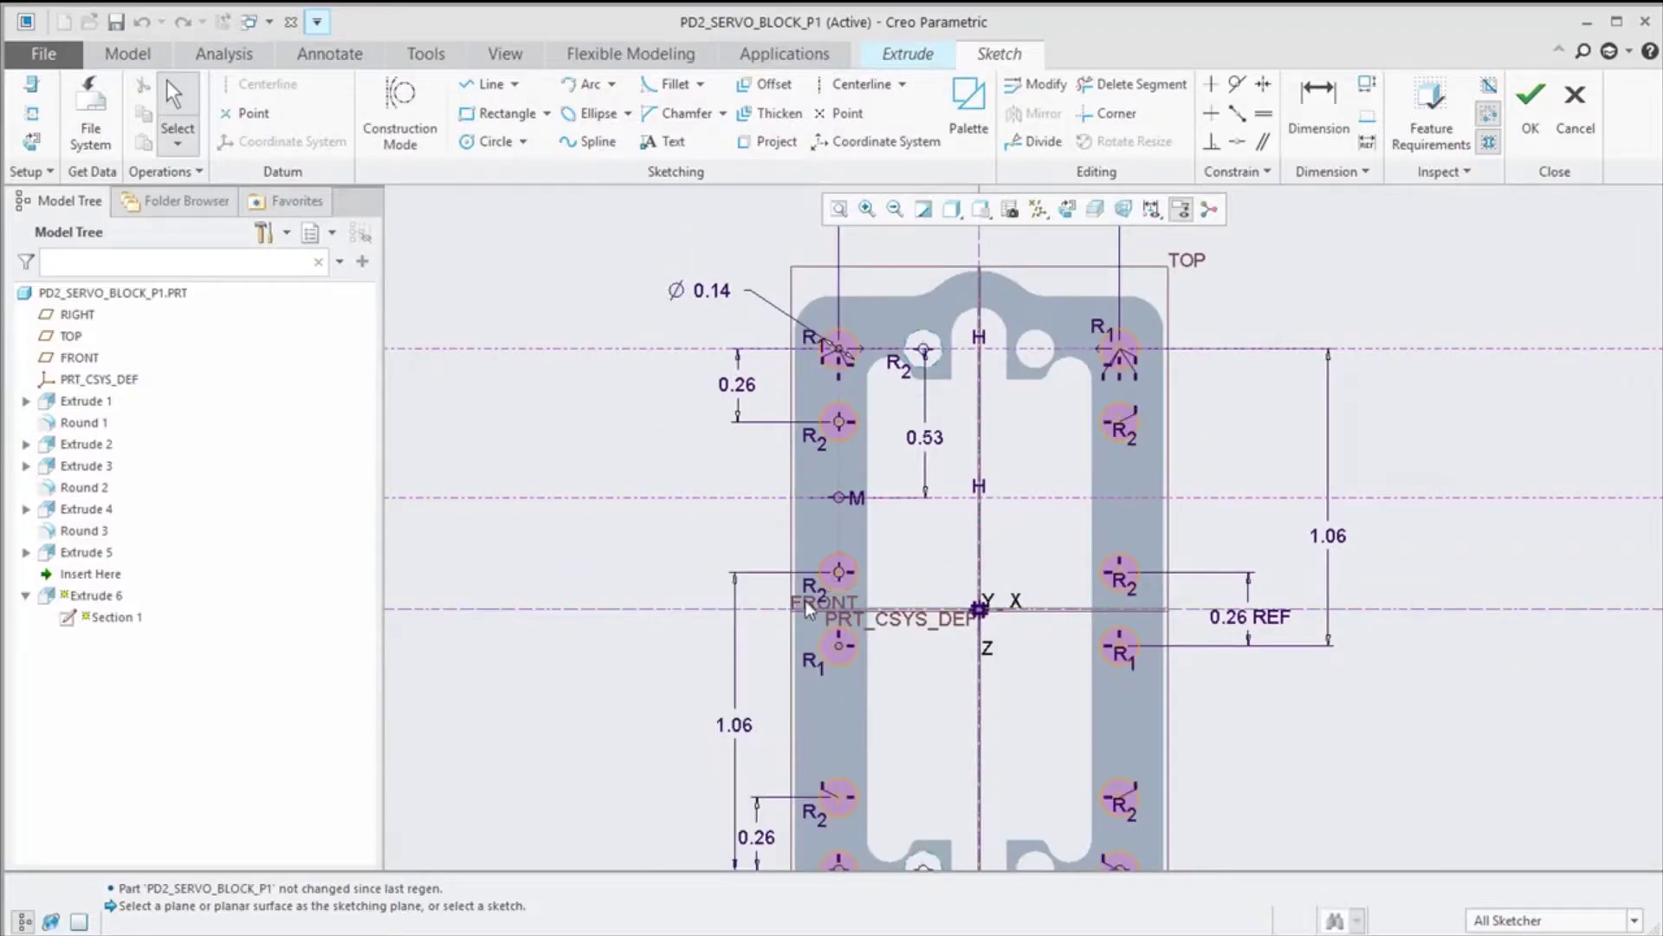
scroll(686, 482, "down", 1)
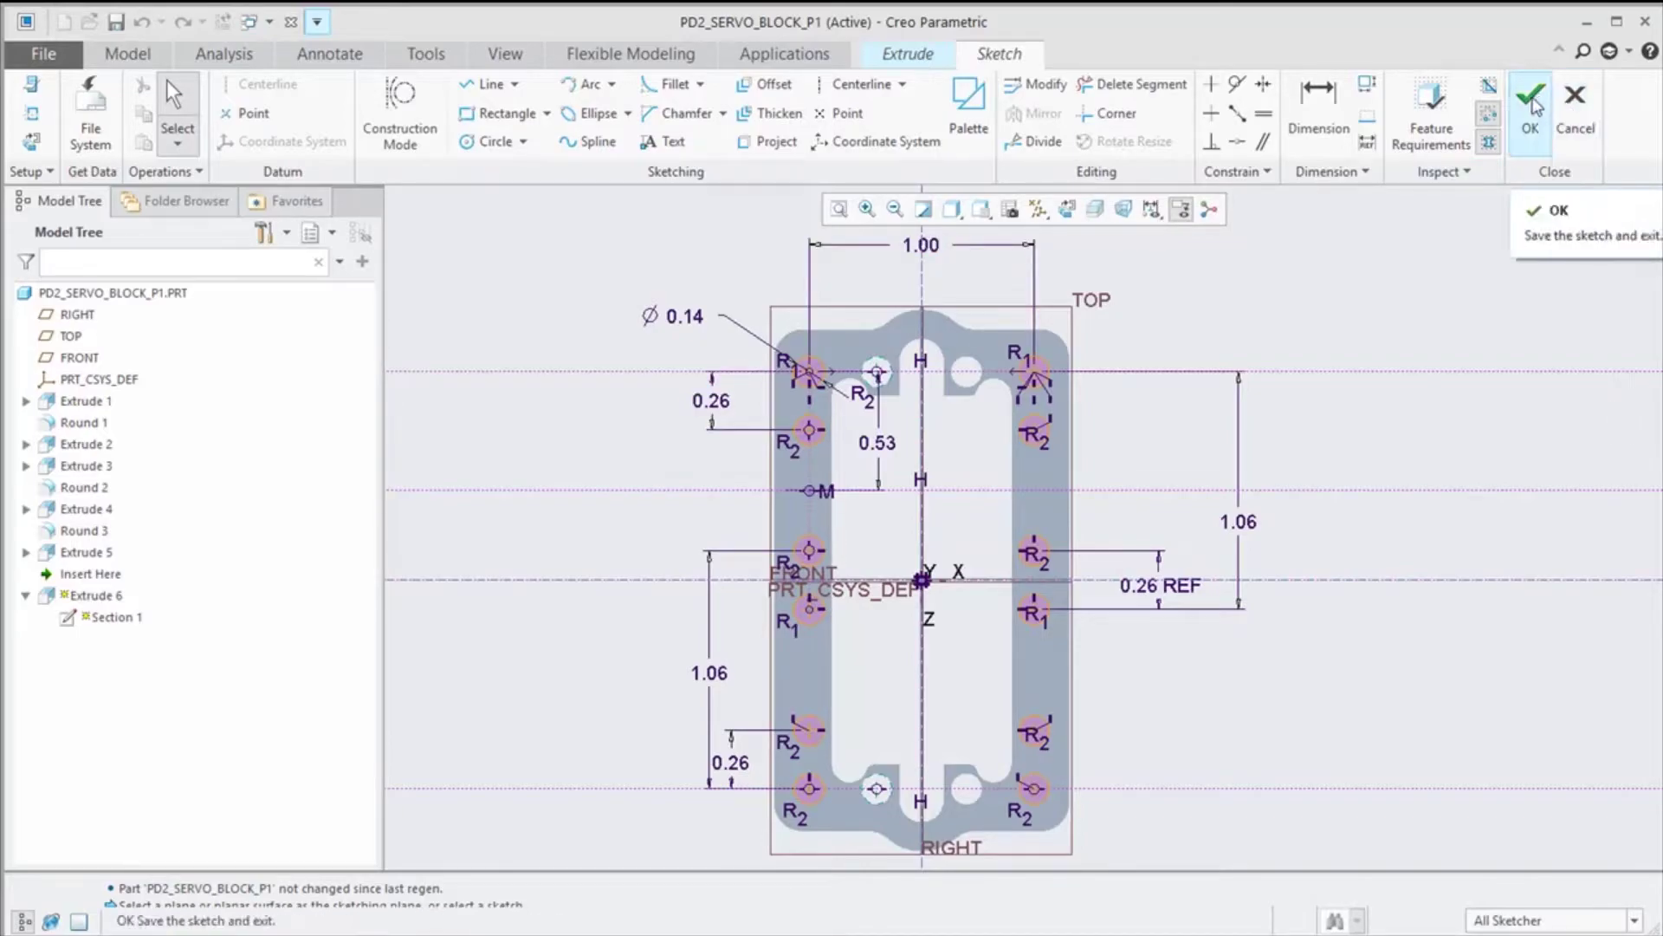
left_click(1531, 99)
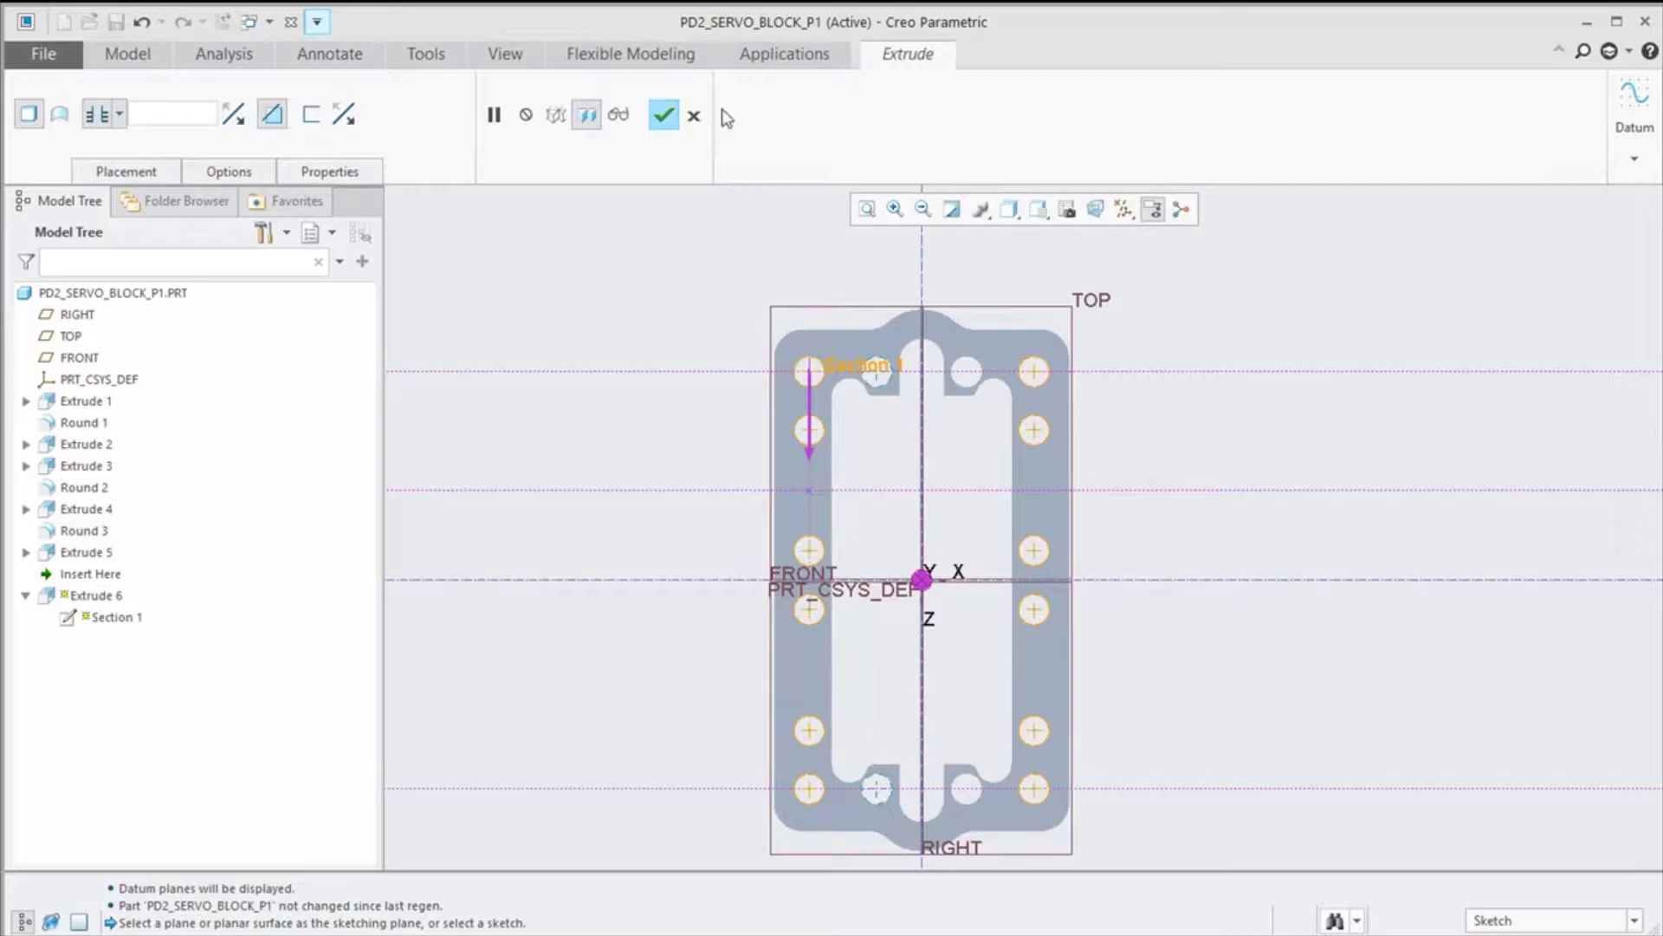
Finish redefining Extrude 6, then show and clear the hole dimensions on the 3D model.
left_click(663, 114)
middle_click_drag(984, 614, 835, 623)
scroll(834, 623, "down", 3)
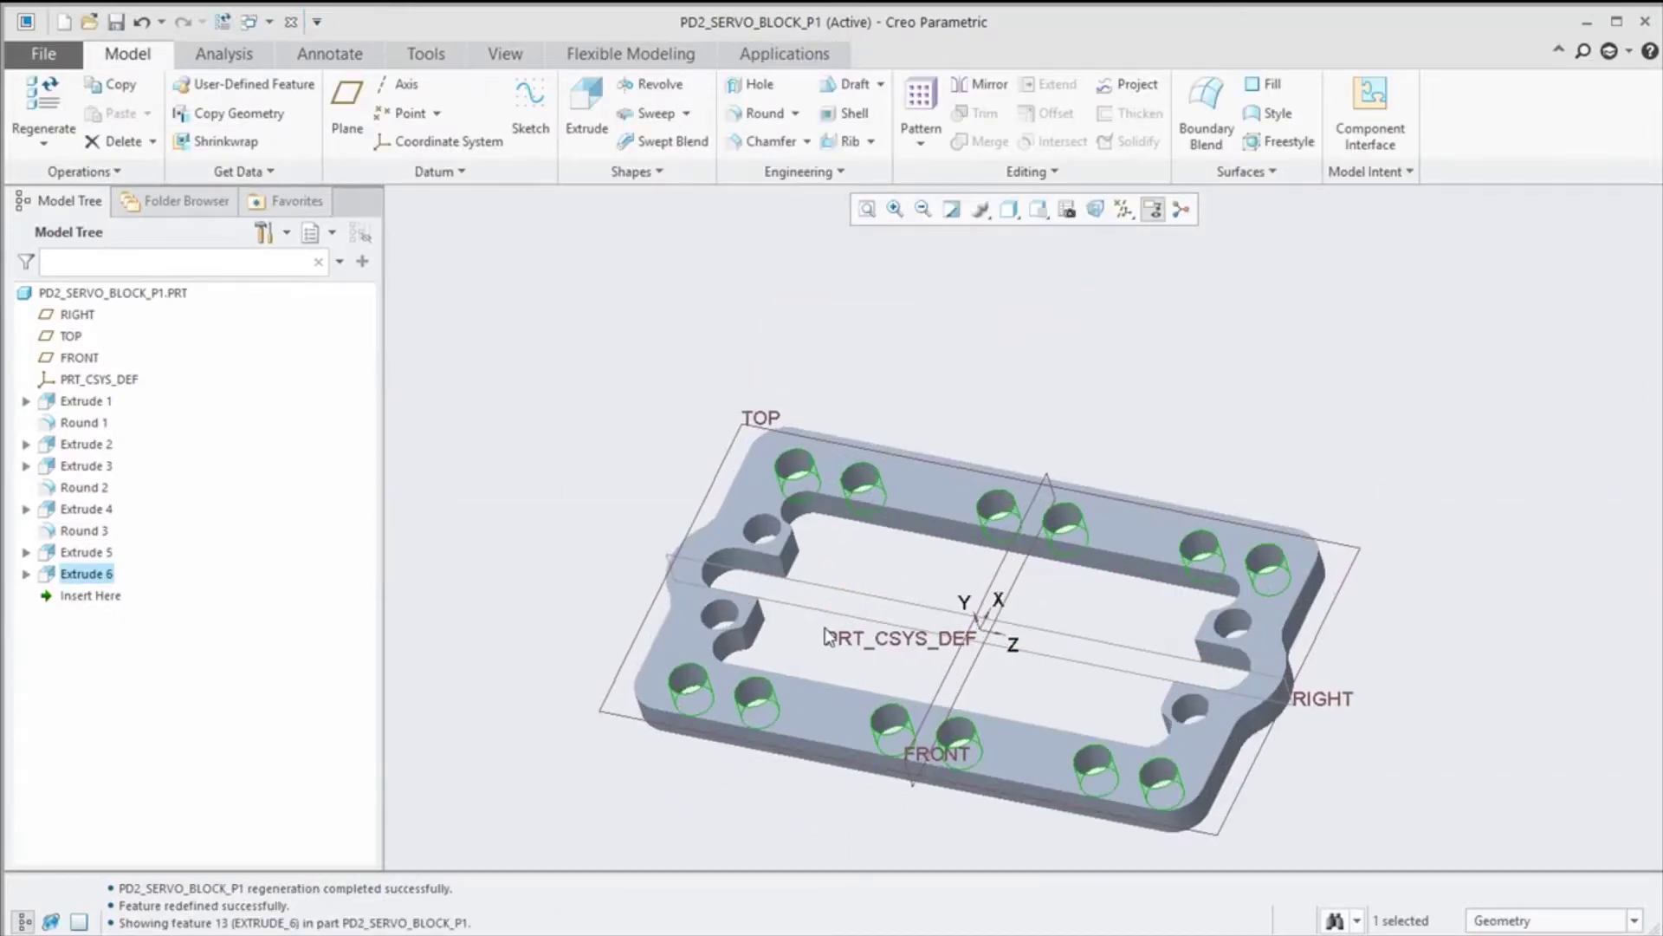
left_click(870, 473)
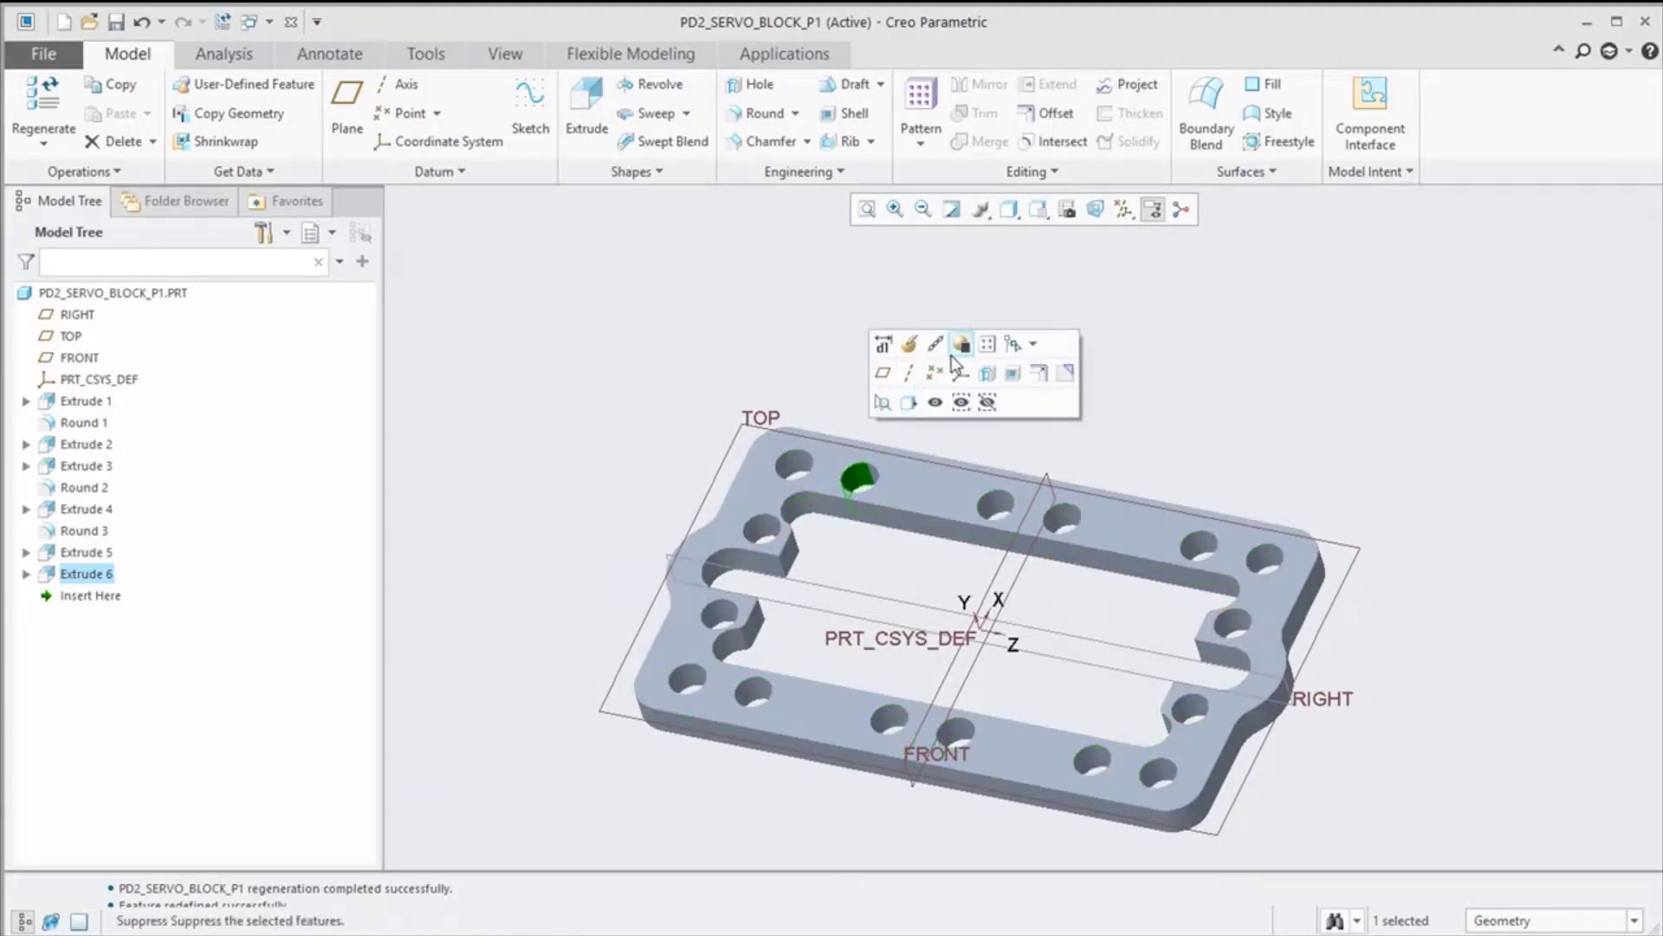
left_click(884, 345)
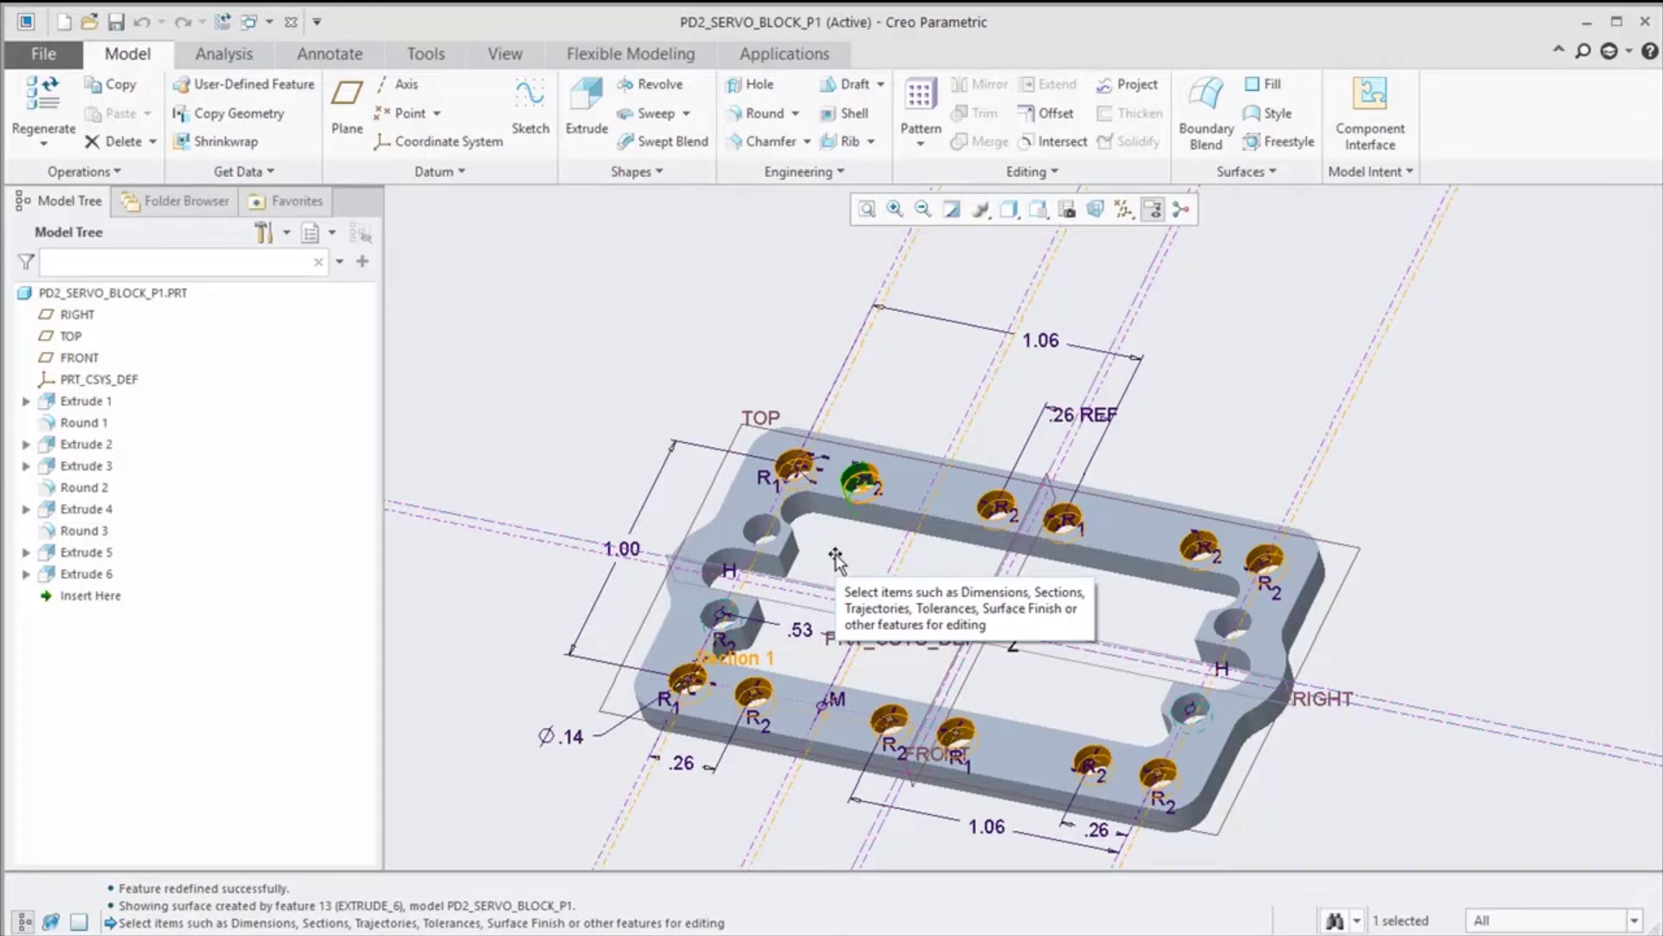
left_click(722, 293)
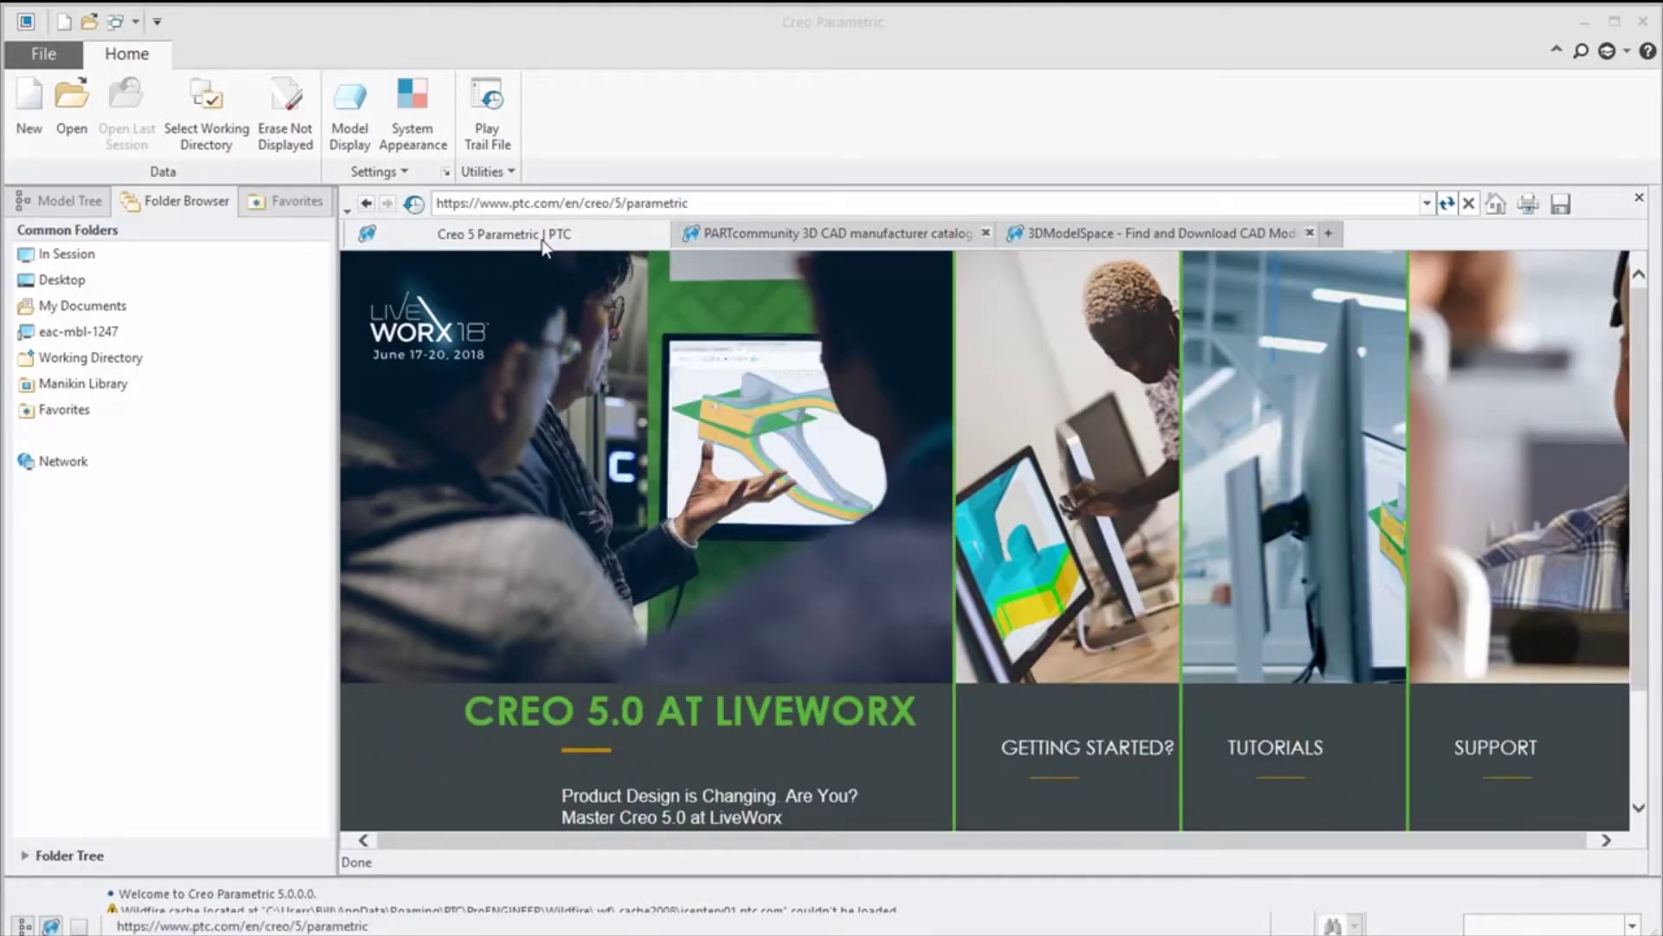
left_click(807, 234)
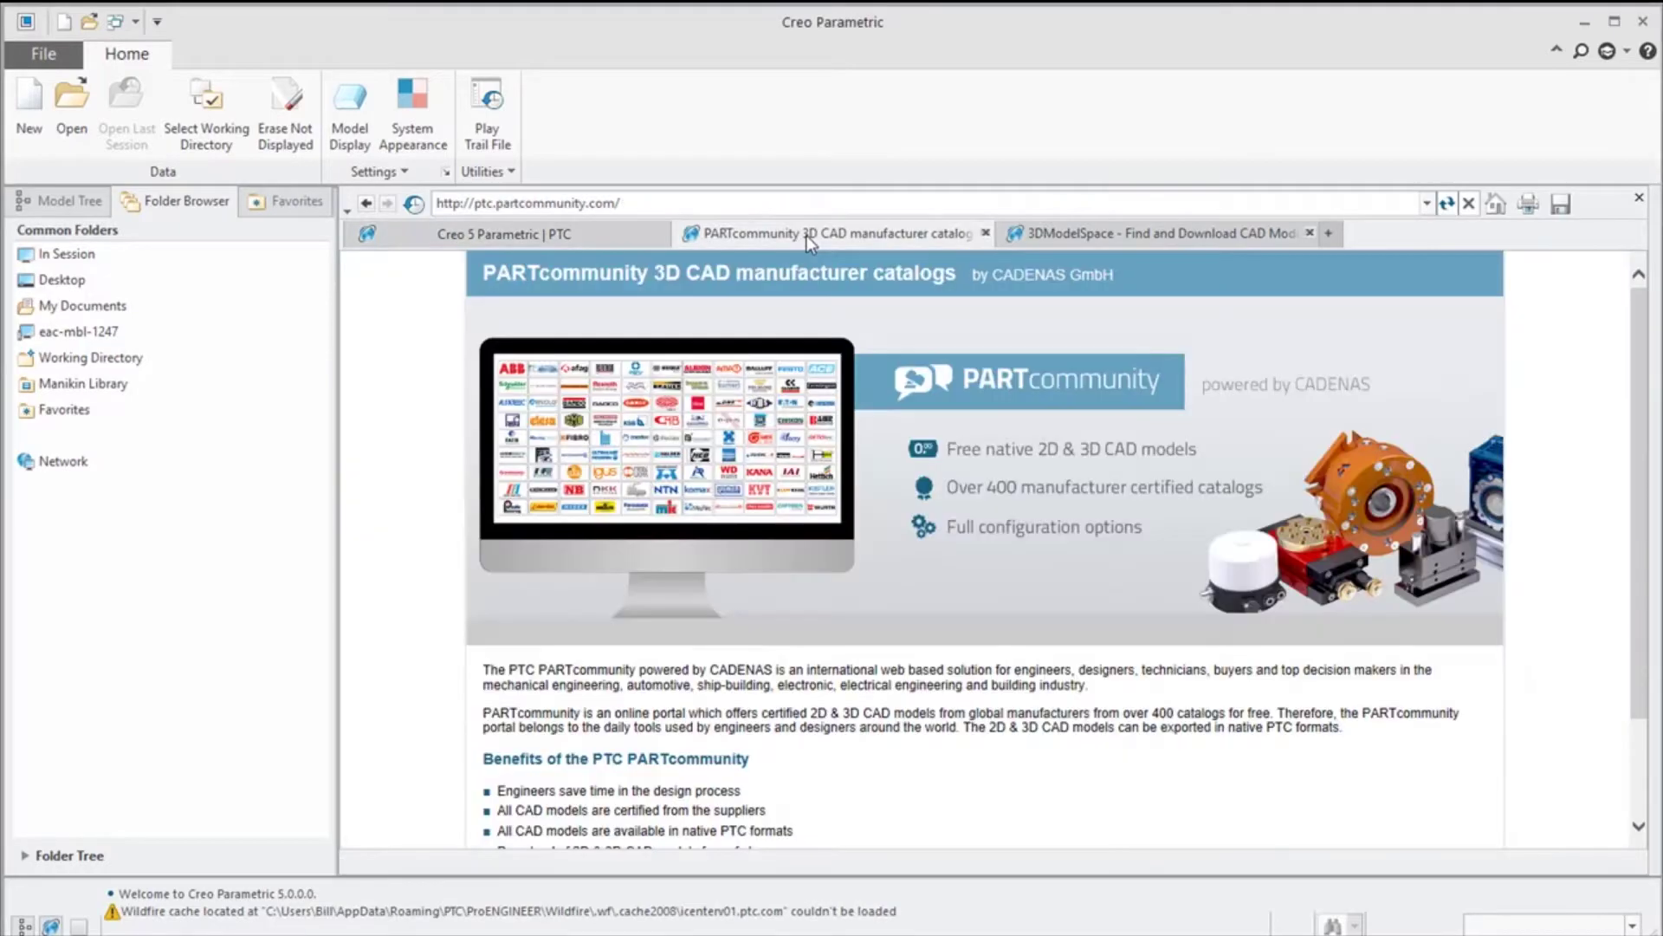
left_click(1093, 237)
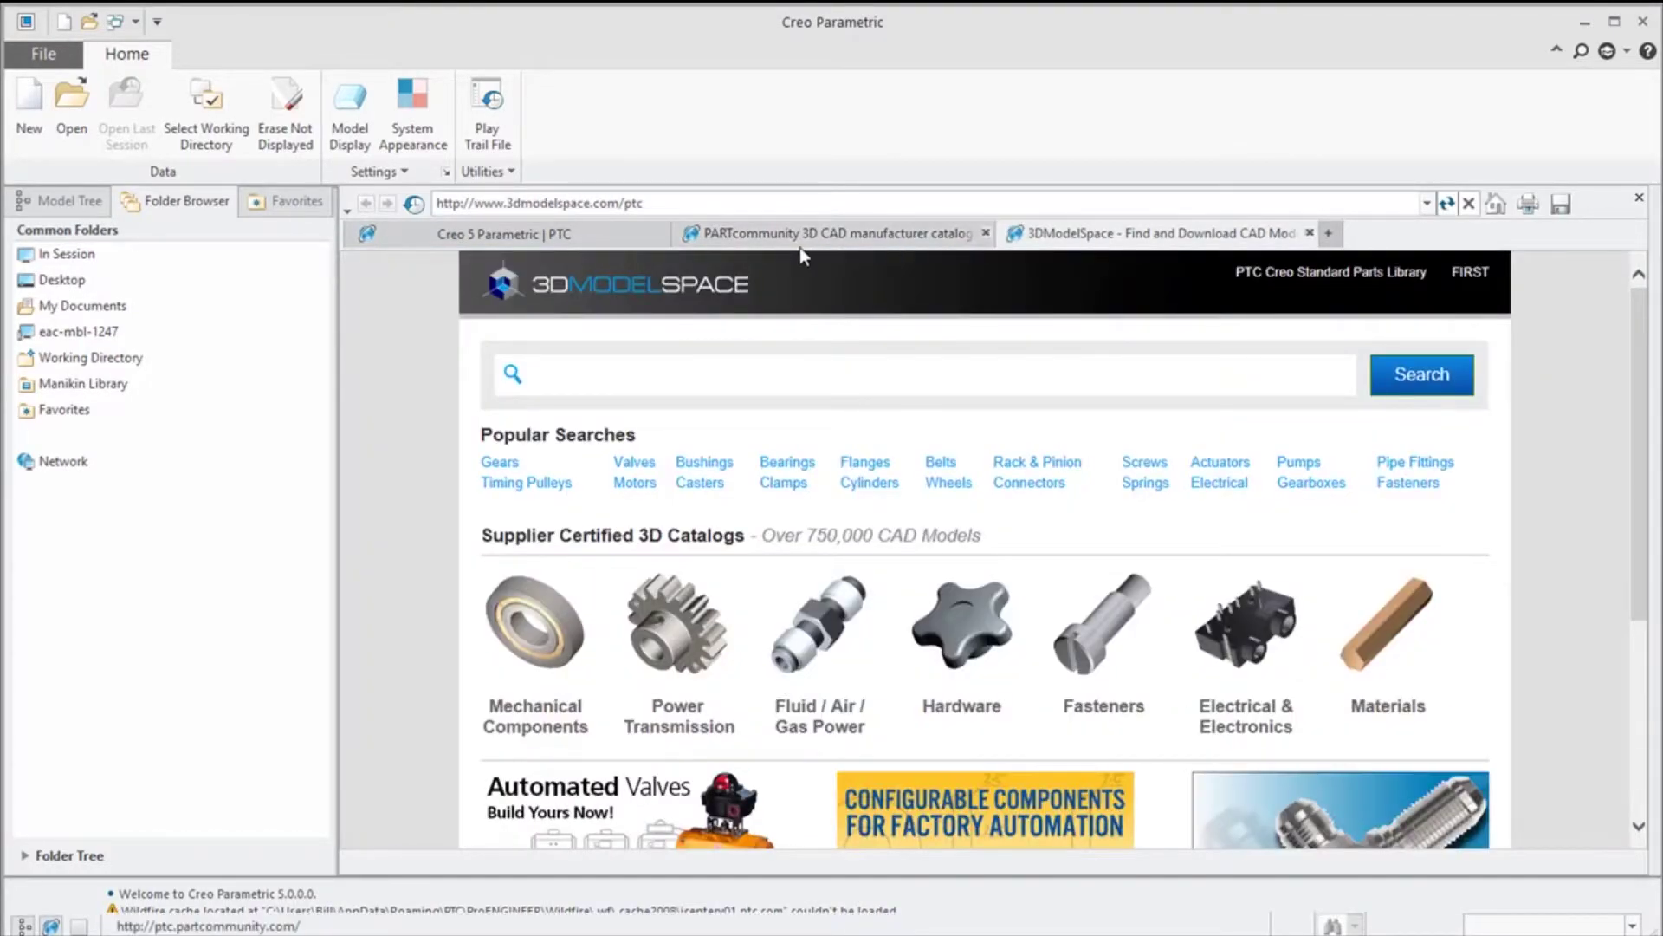
left_click(745, 234)
left_click(615, 238)
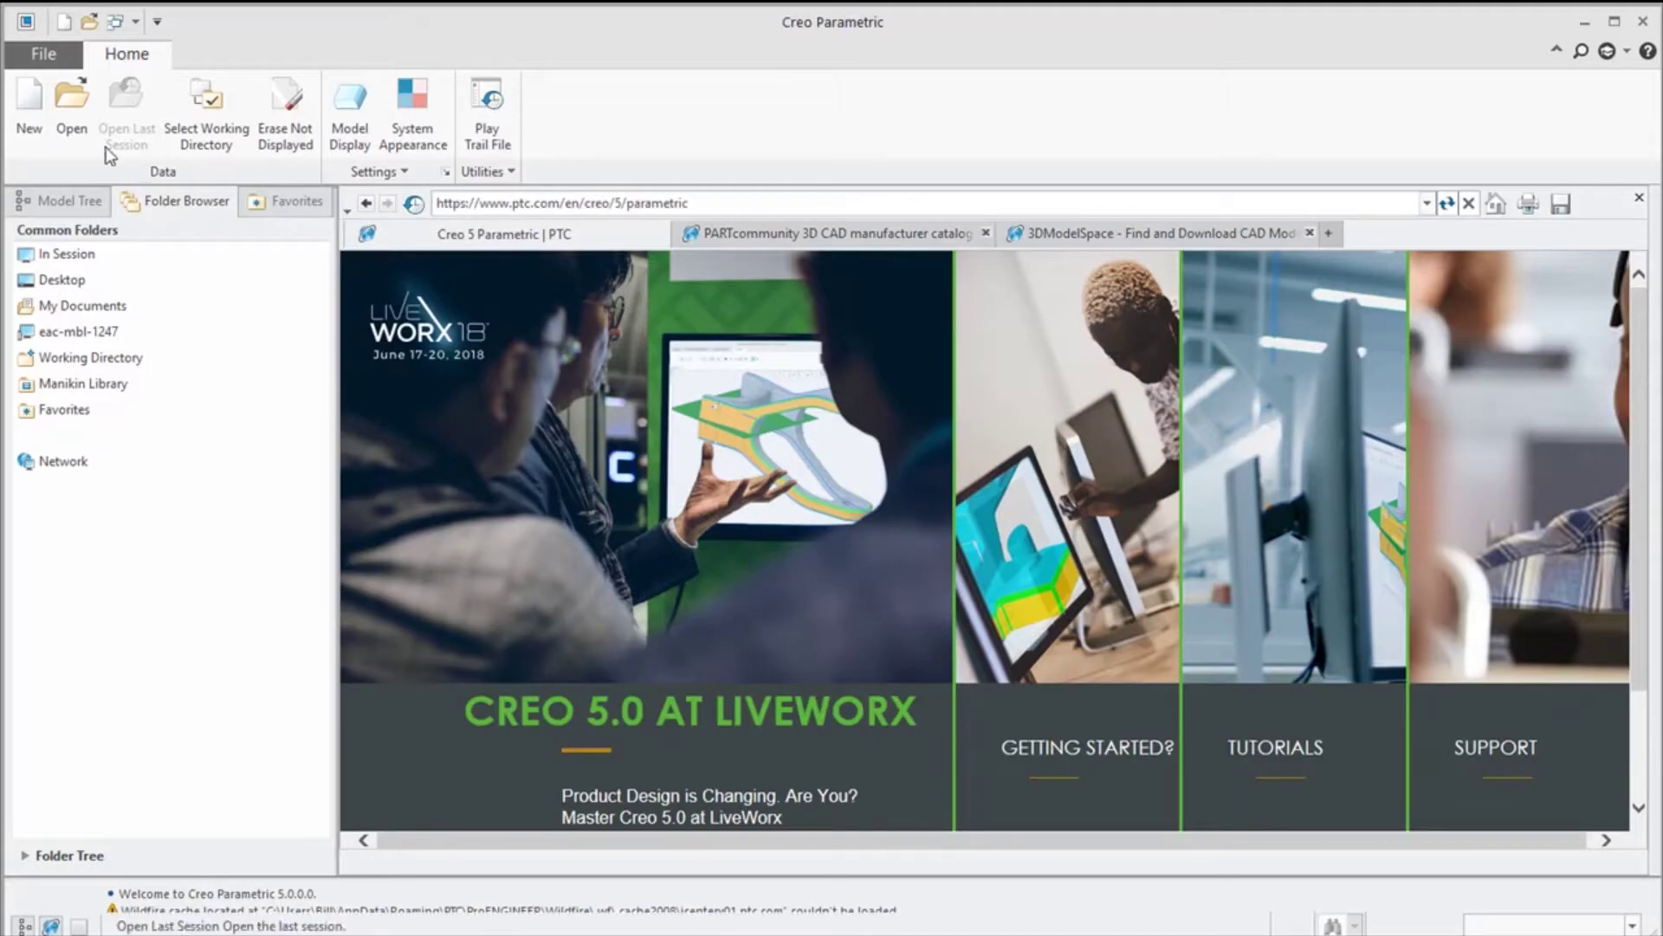
Add enable_3dmodelspace_browser_tab with value no in the Configuration Editor.
left_click(44, 53)
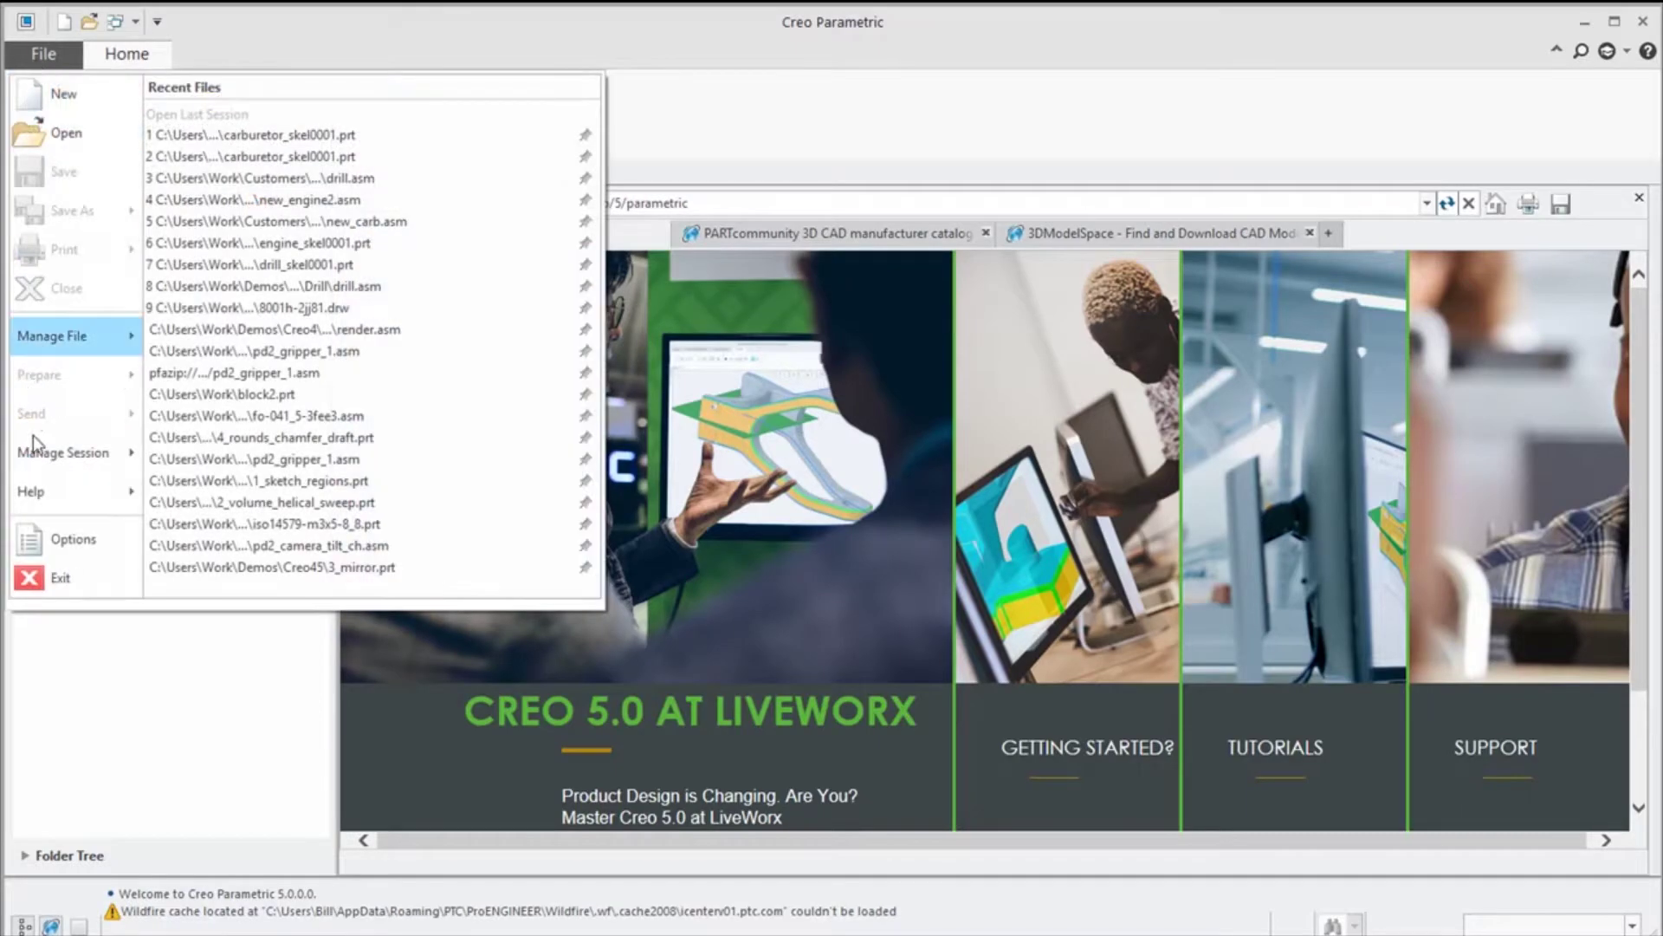
left_click(41, 534)
left_click(405, 581)
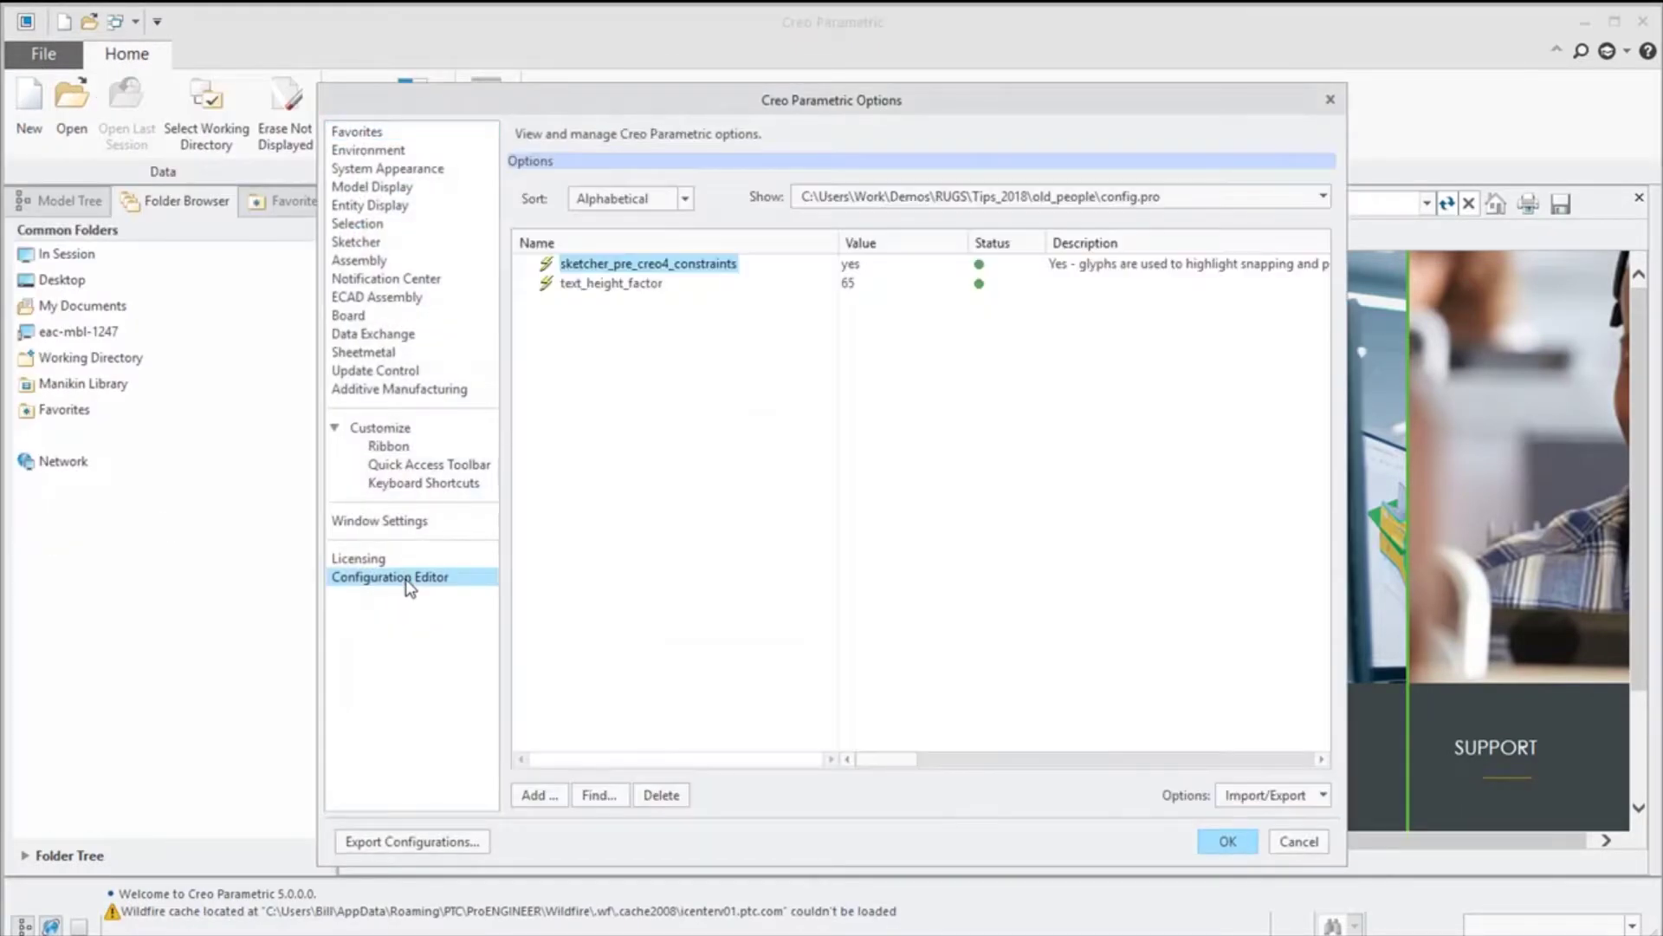
left_click(534, 794)
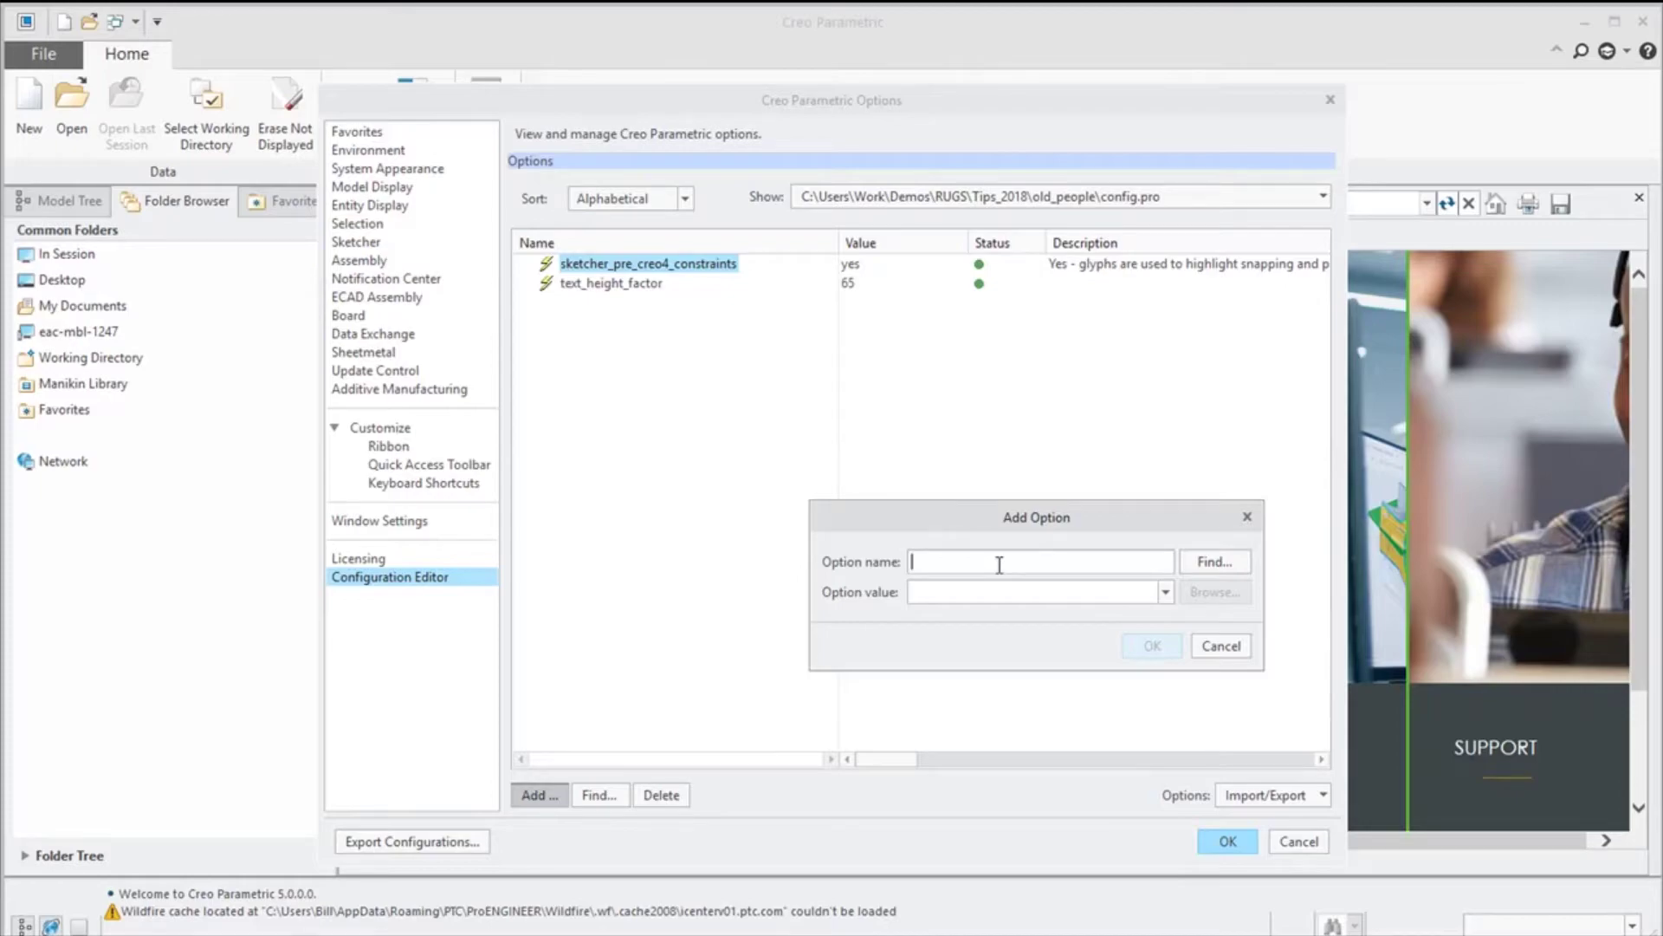
type("enab")
key("BackSpace")
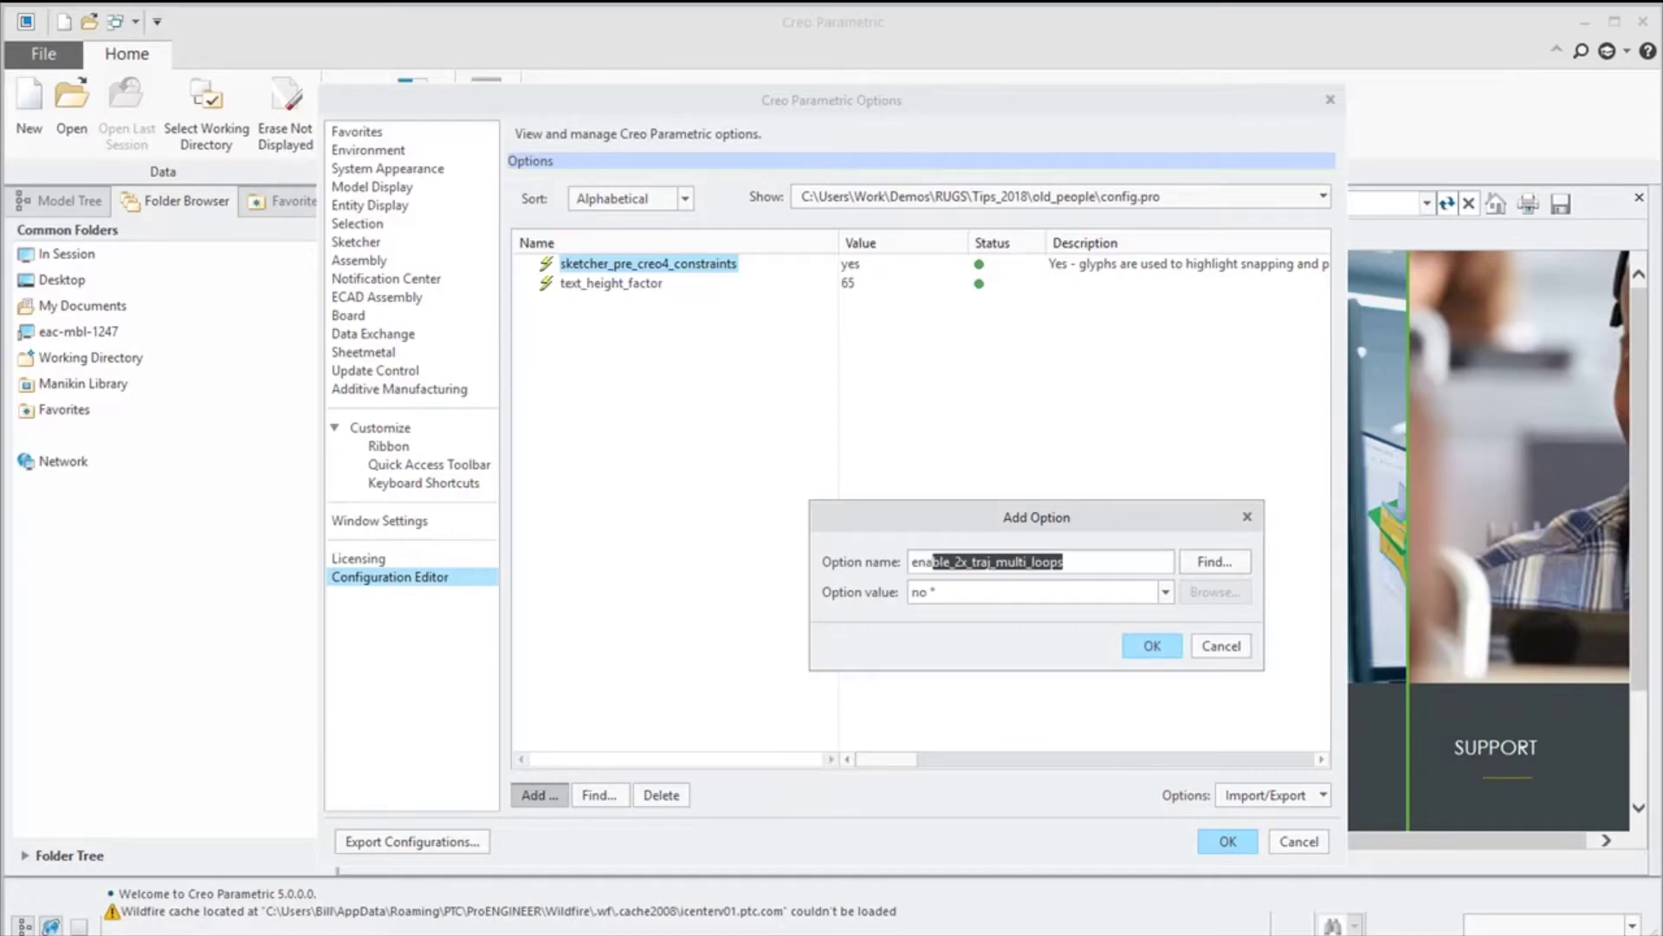
type("ble")
type("_3dmodelspace_browser_tab")
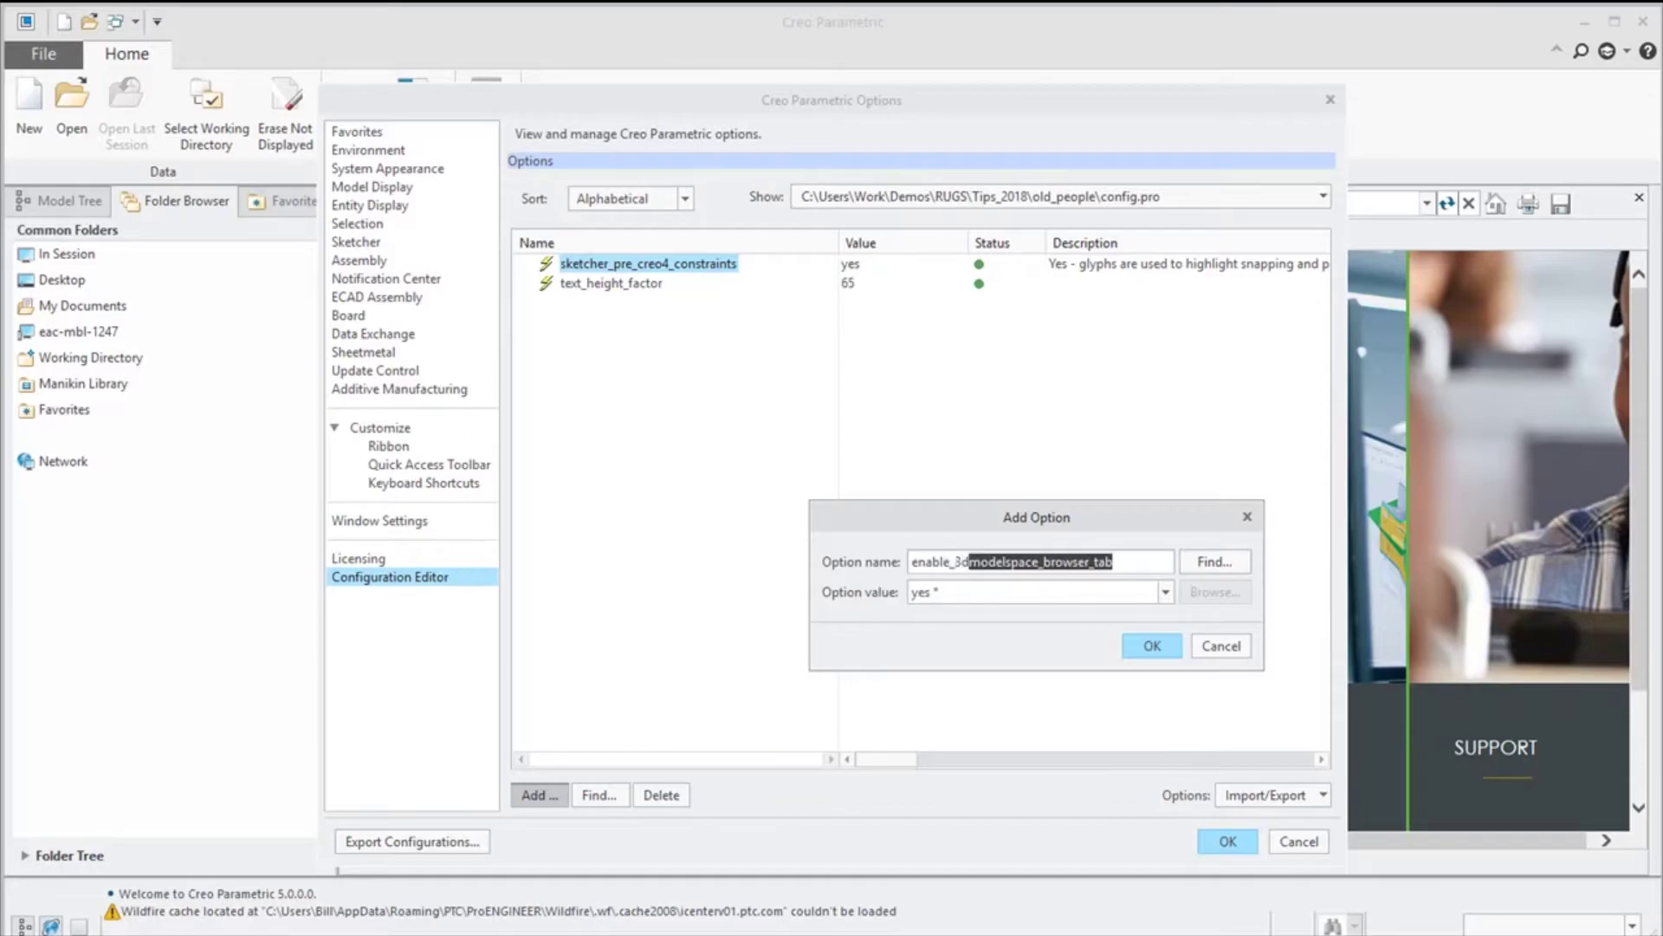
left_click(1146, 570)
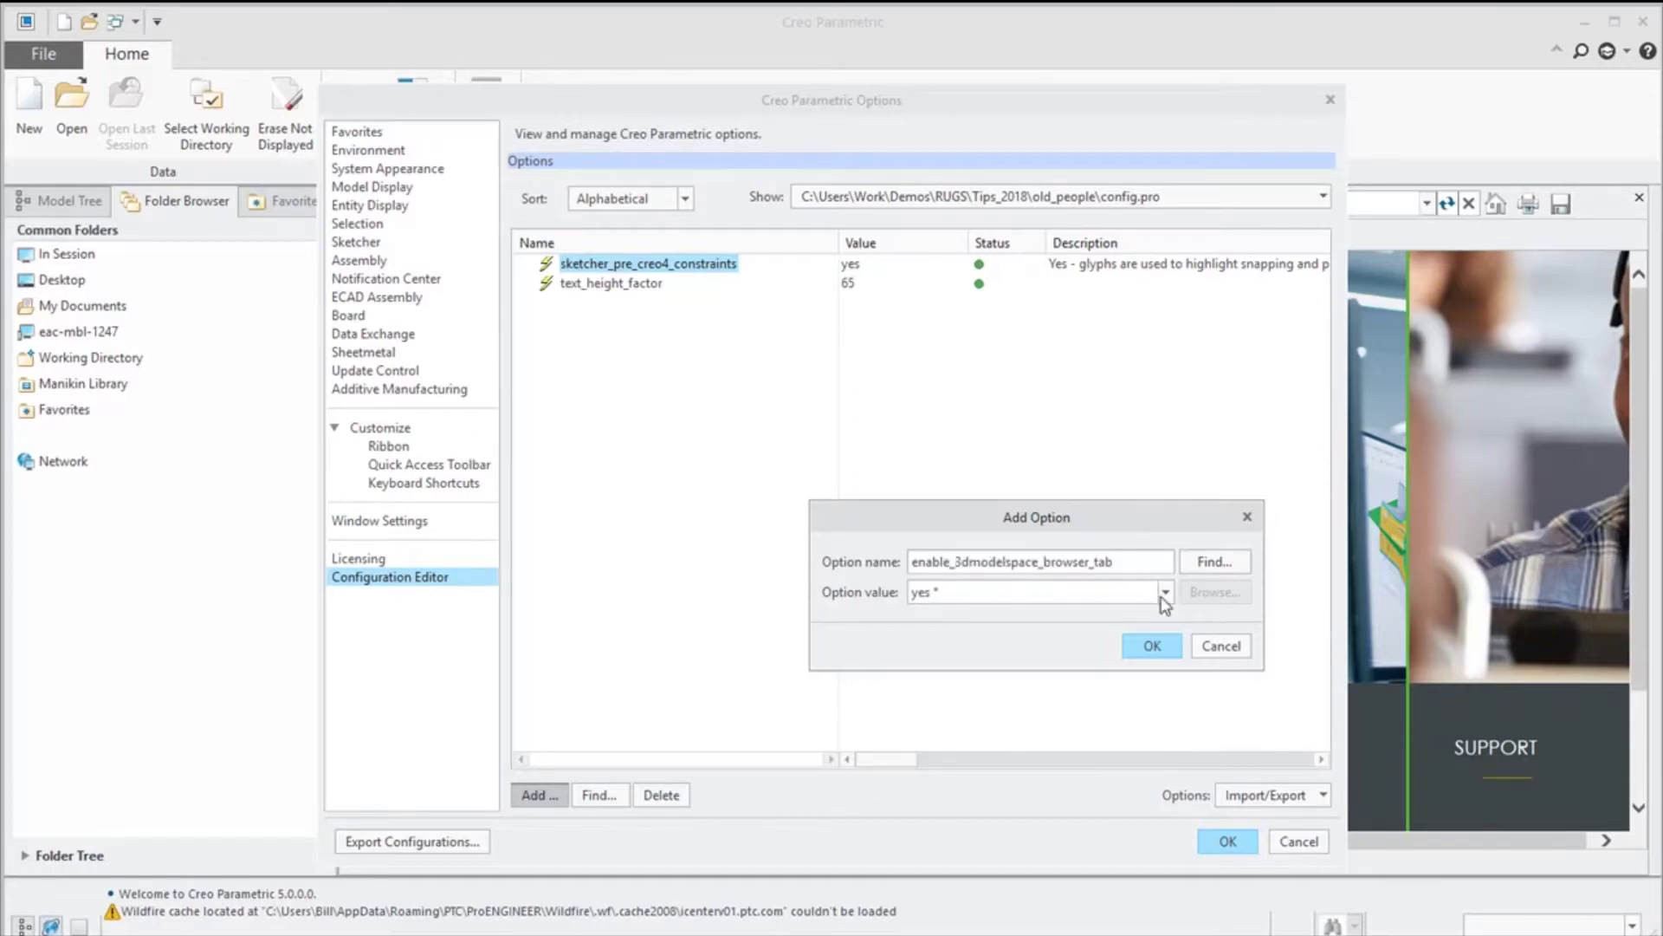
left_click(1167, 592)
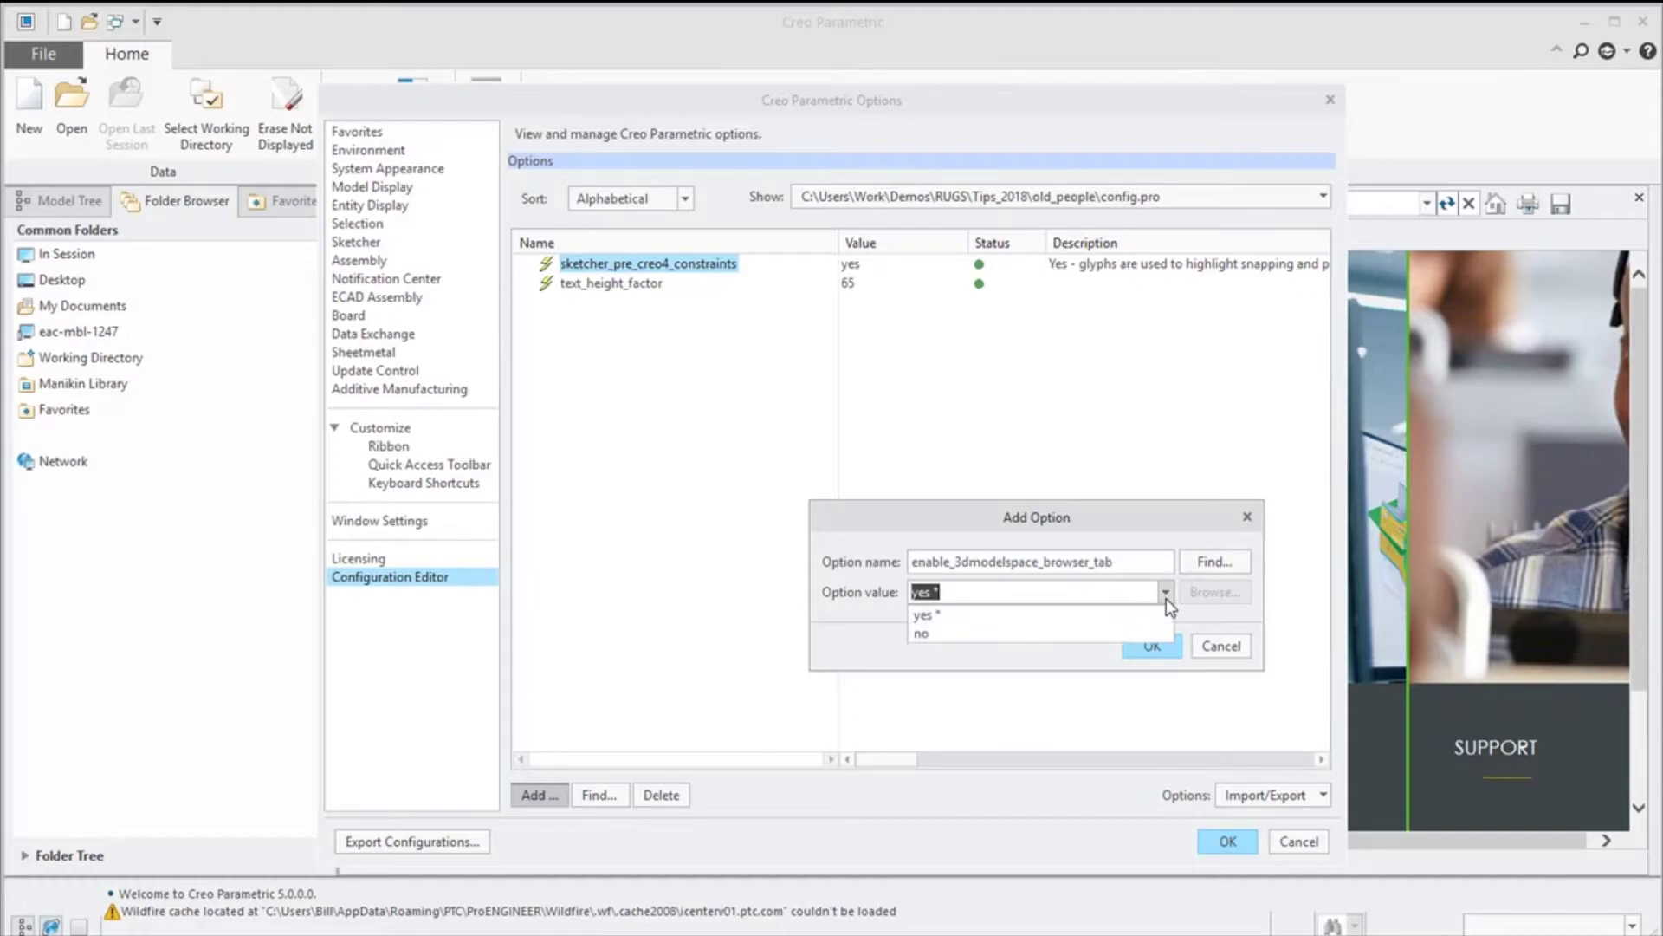
left_click(1116, 634)
left_click(1151, 647)
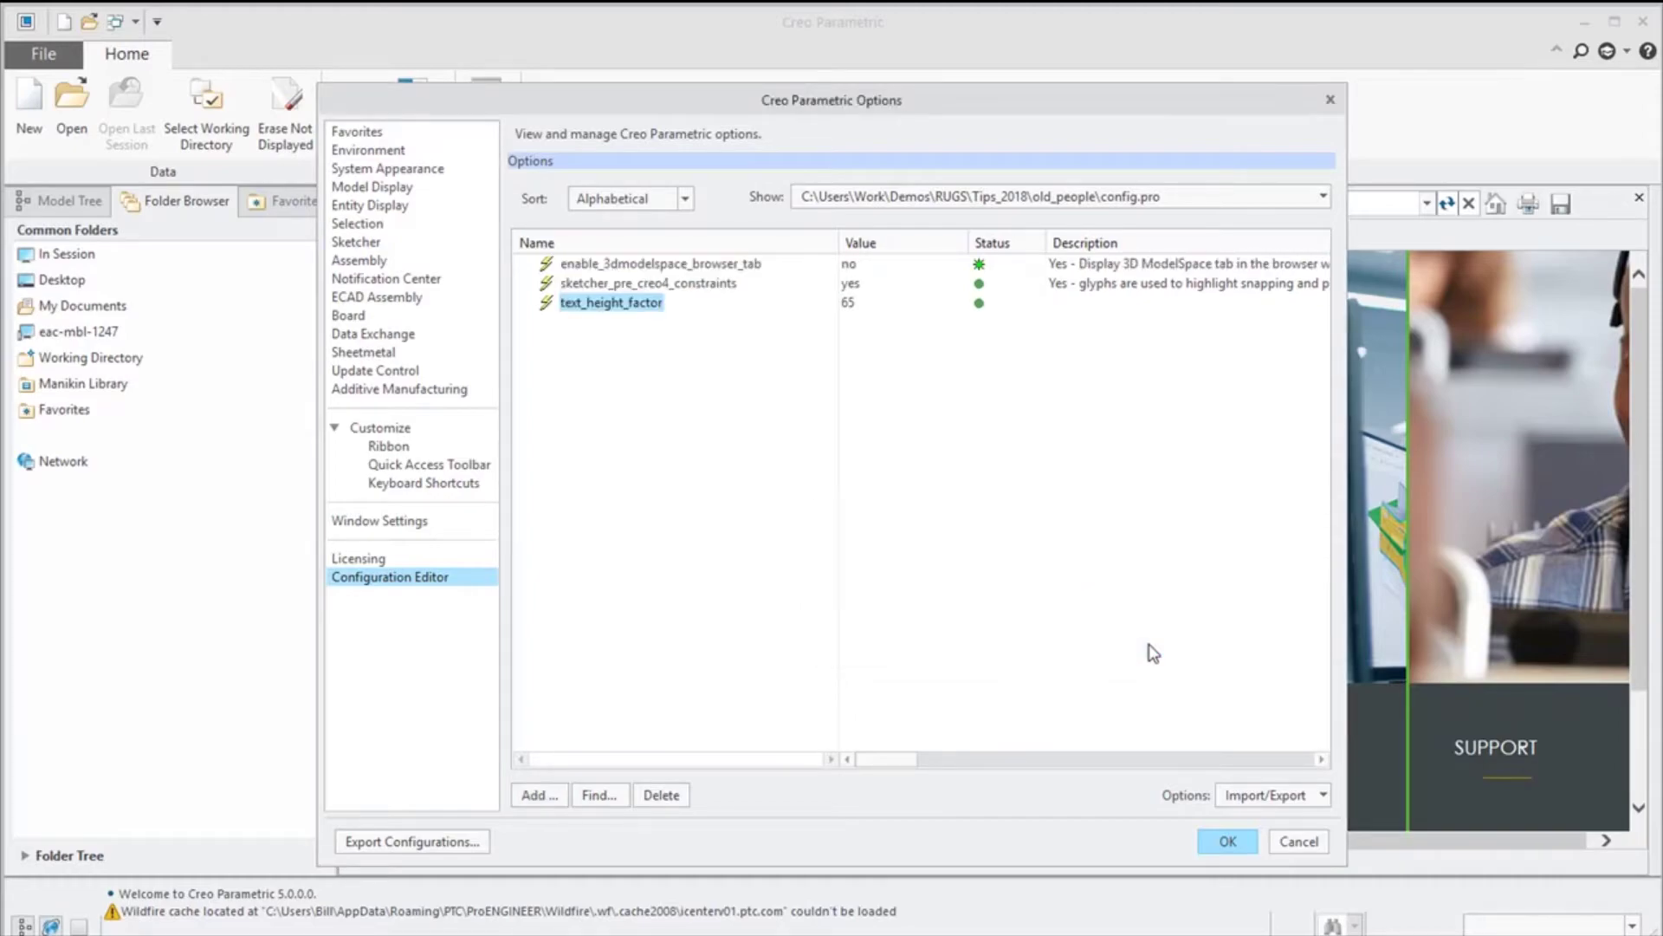
Add enable_partcommunity_tab with value no.
left_click(546, 798)
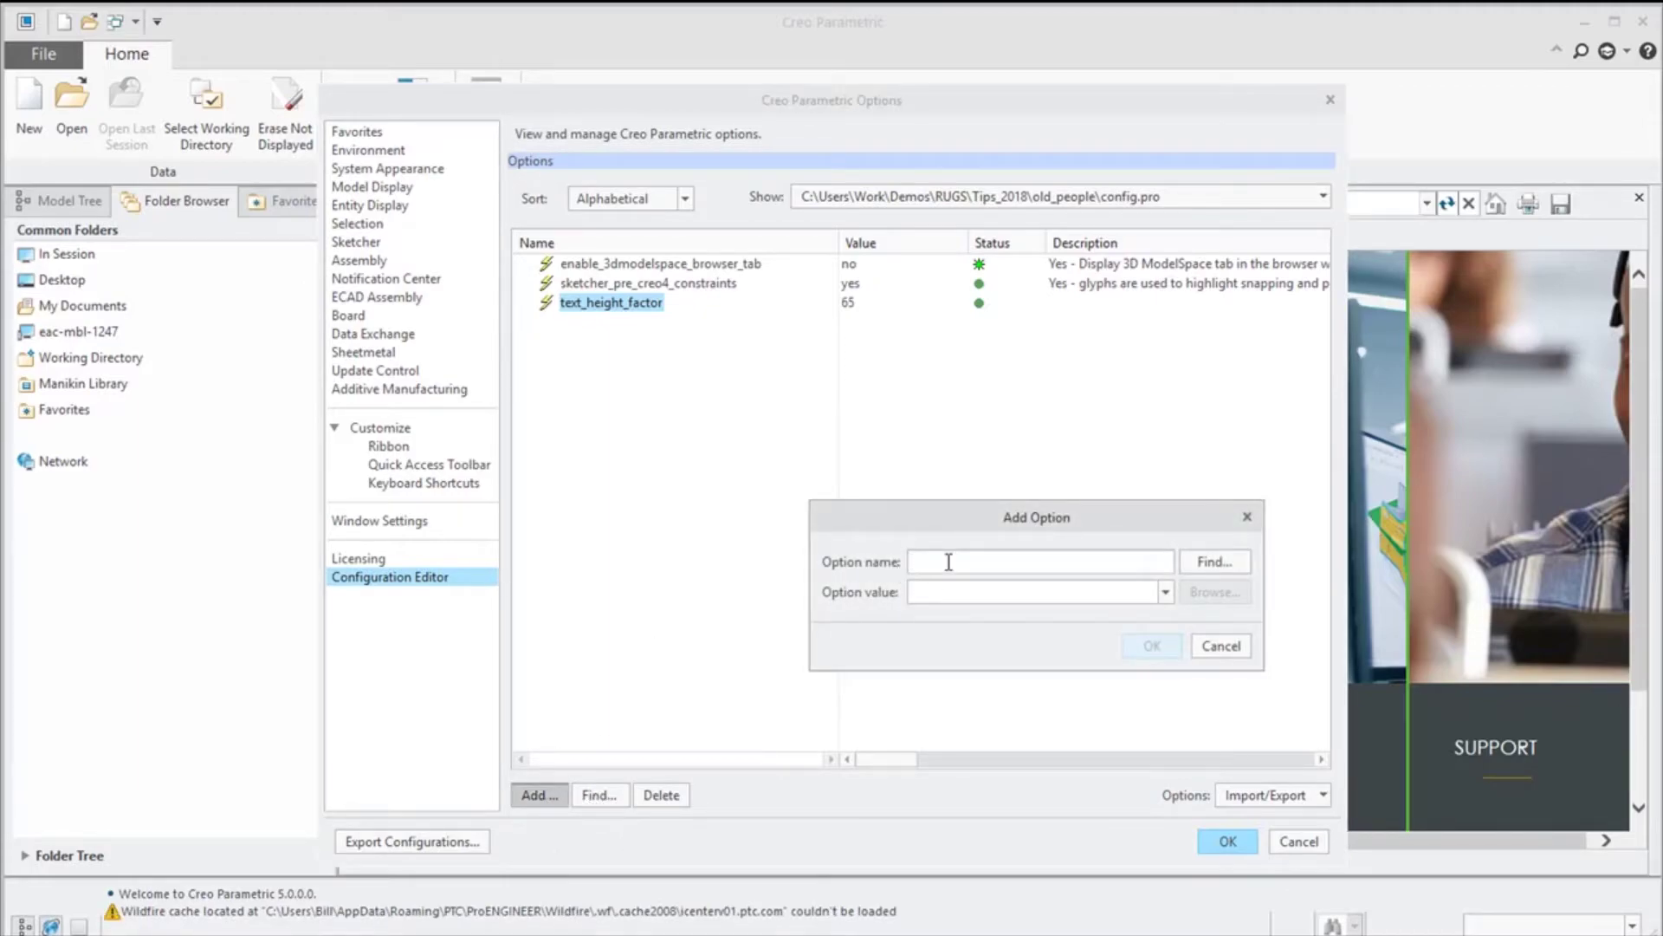
type("enable")
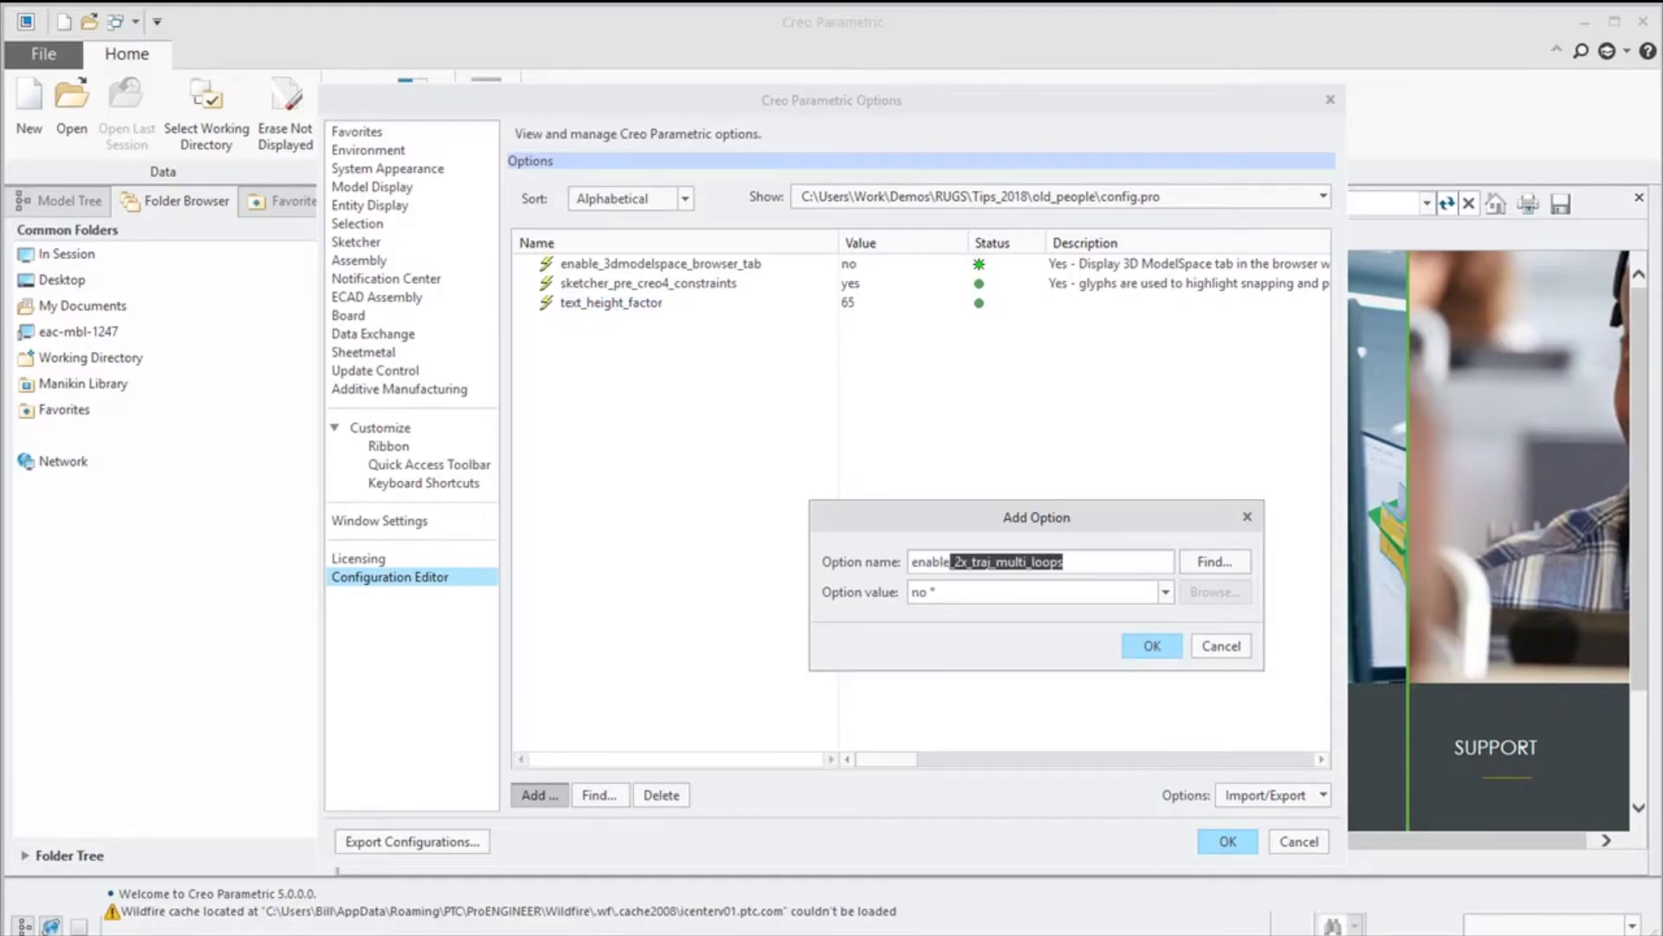
type("_partcommunity_tab")
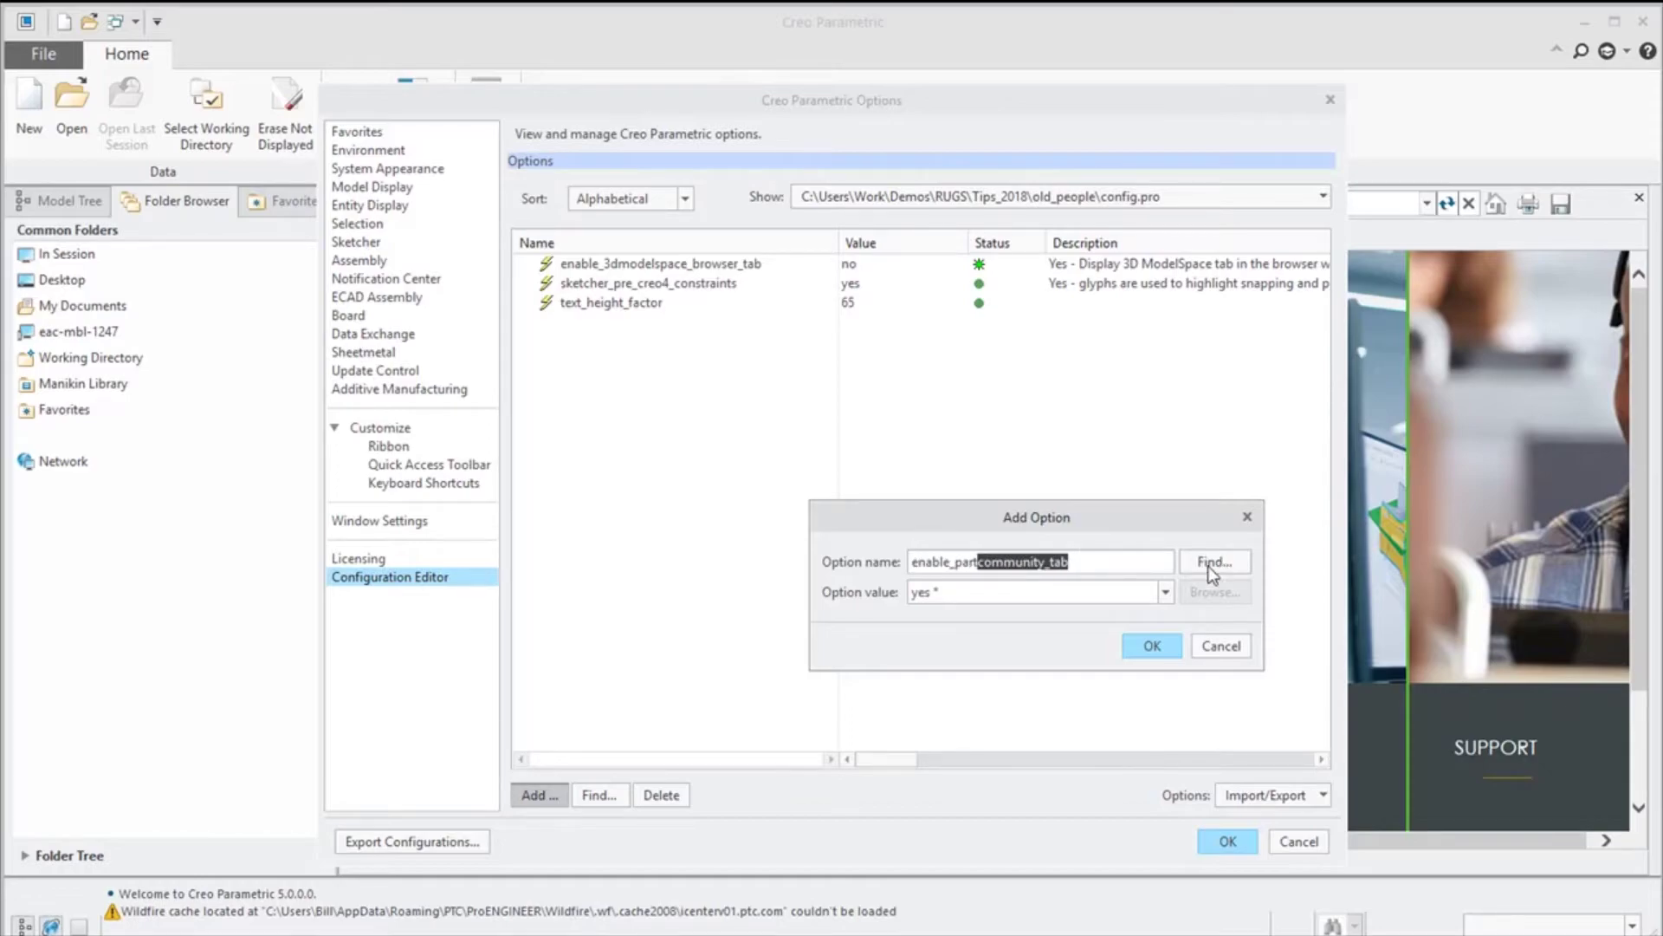
left_click(1132, 562)
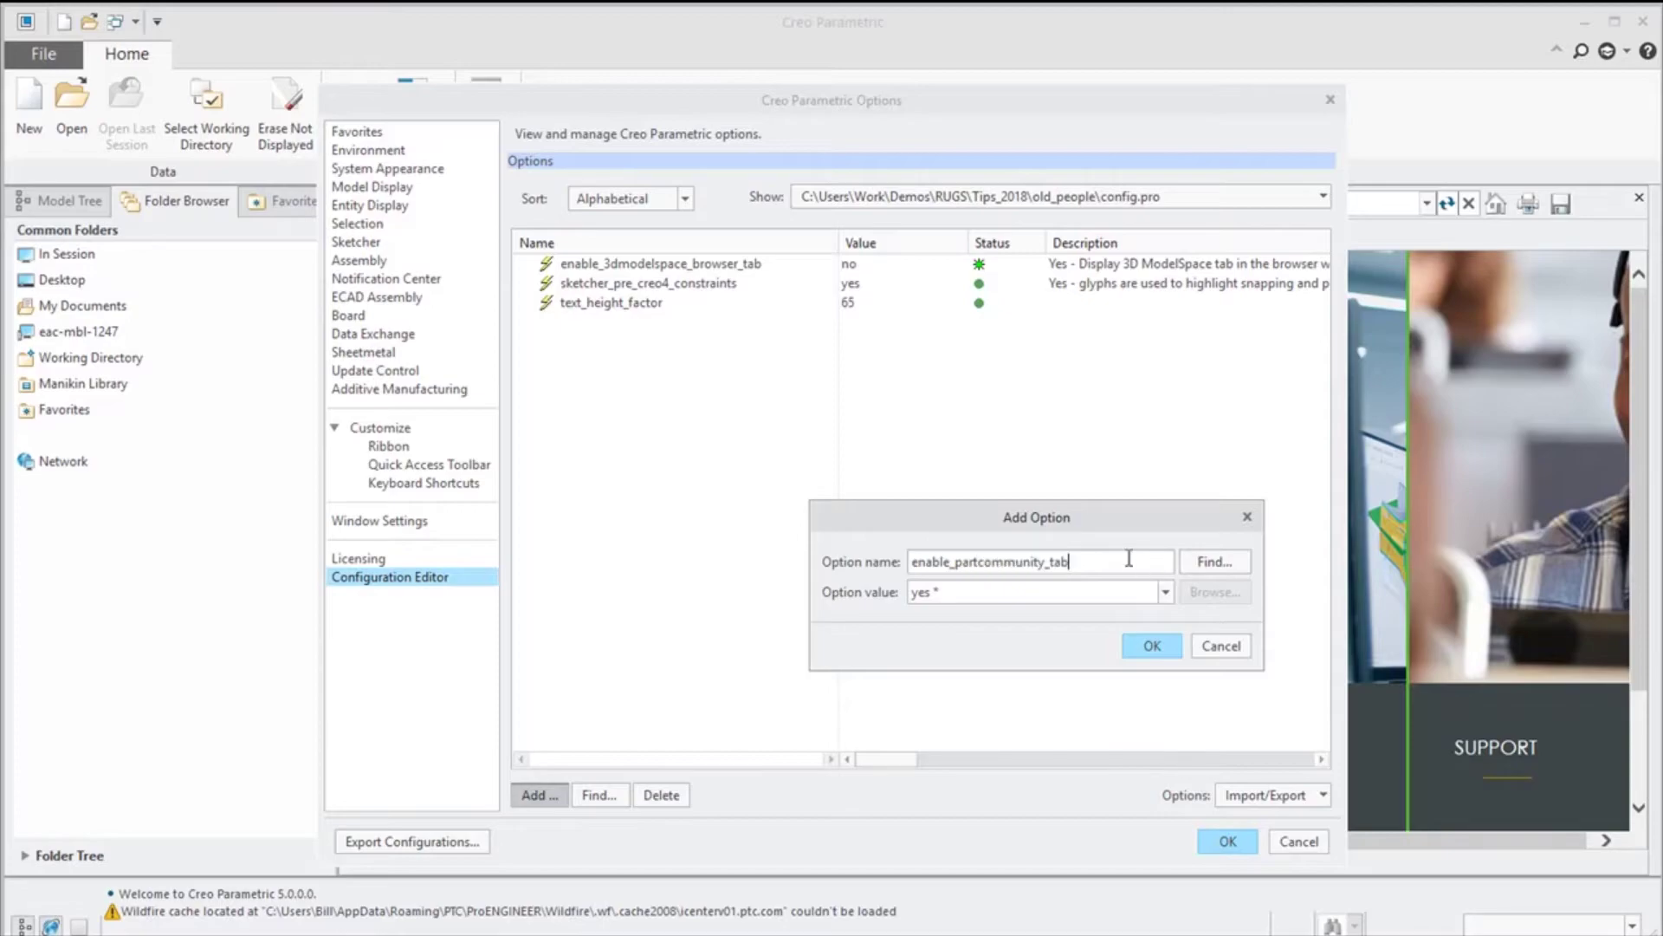
left_click(1165, 592)
left_click(1123, 636)
left_click(1149, 646)
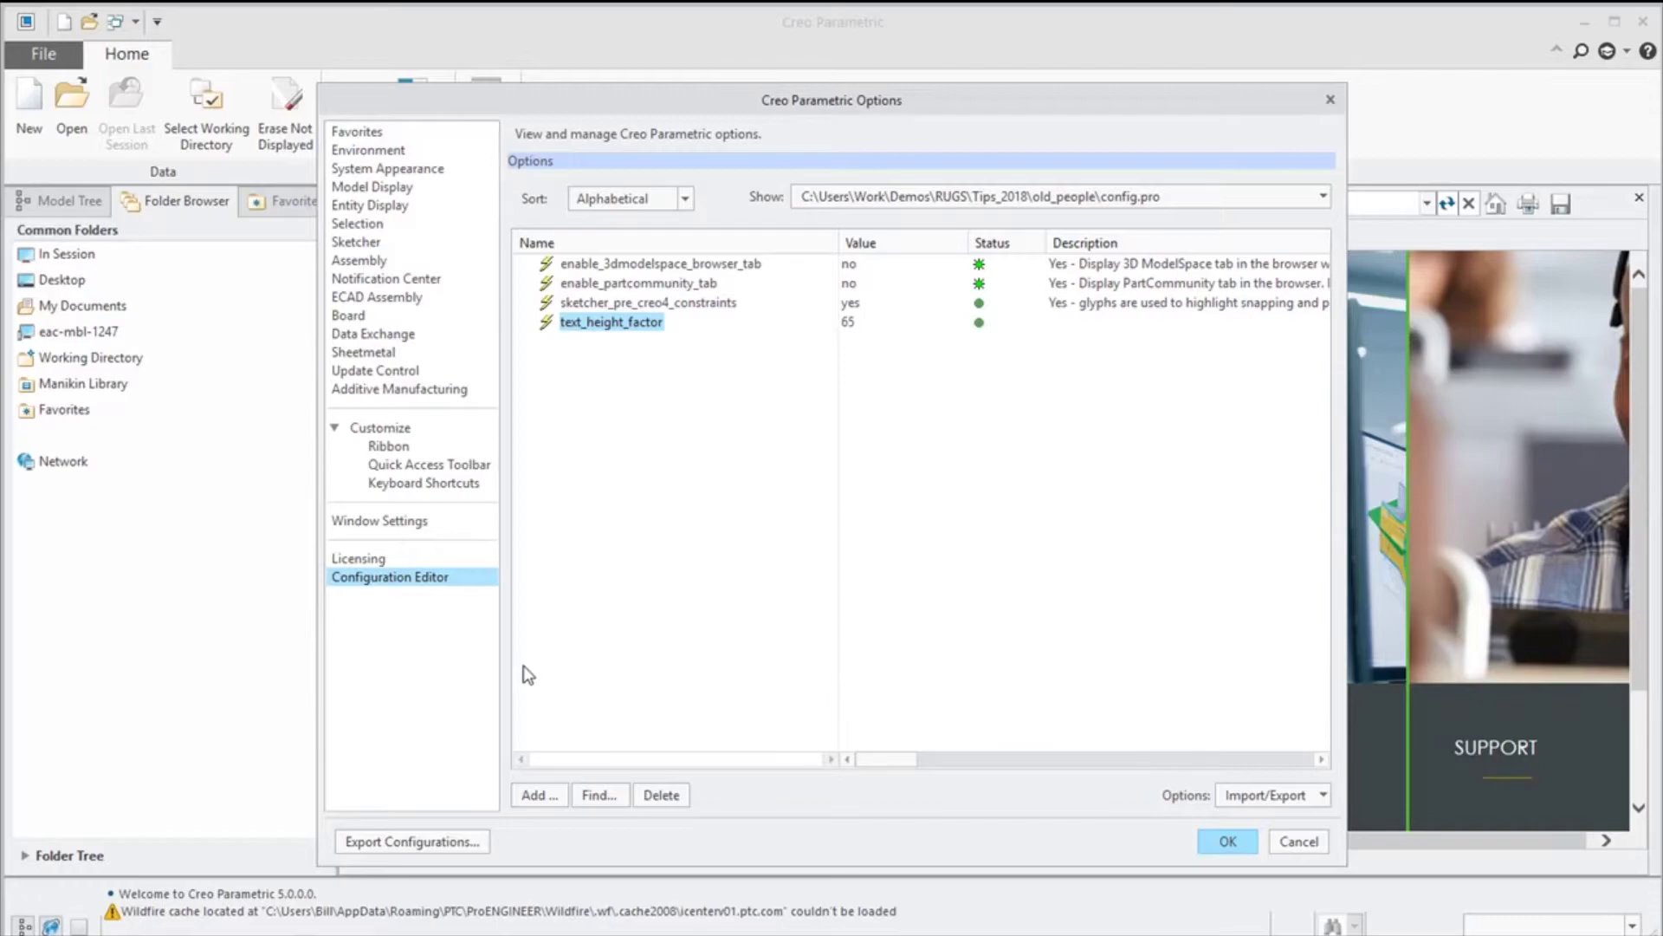
Add enable_resource_browser_tab with value no.
left_click(542, 795)
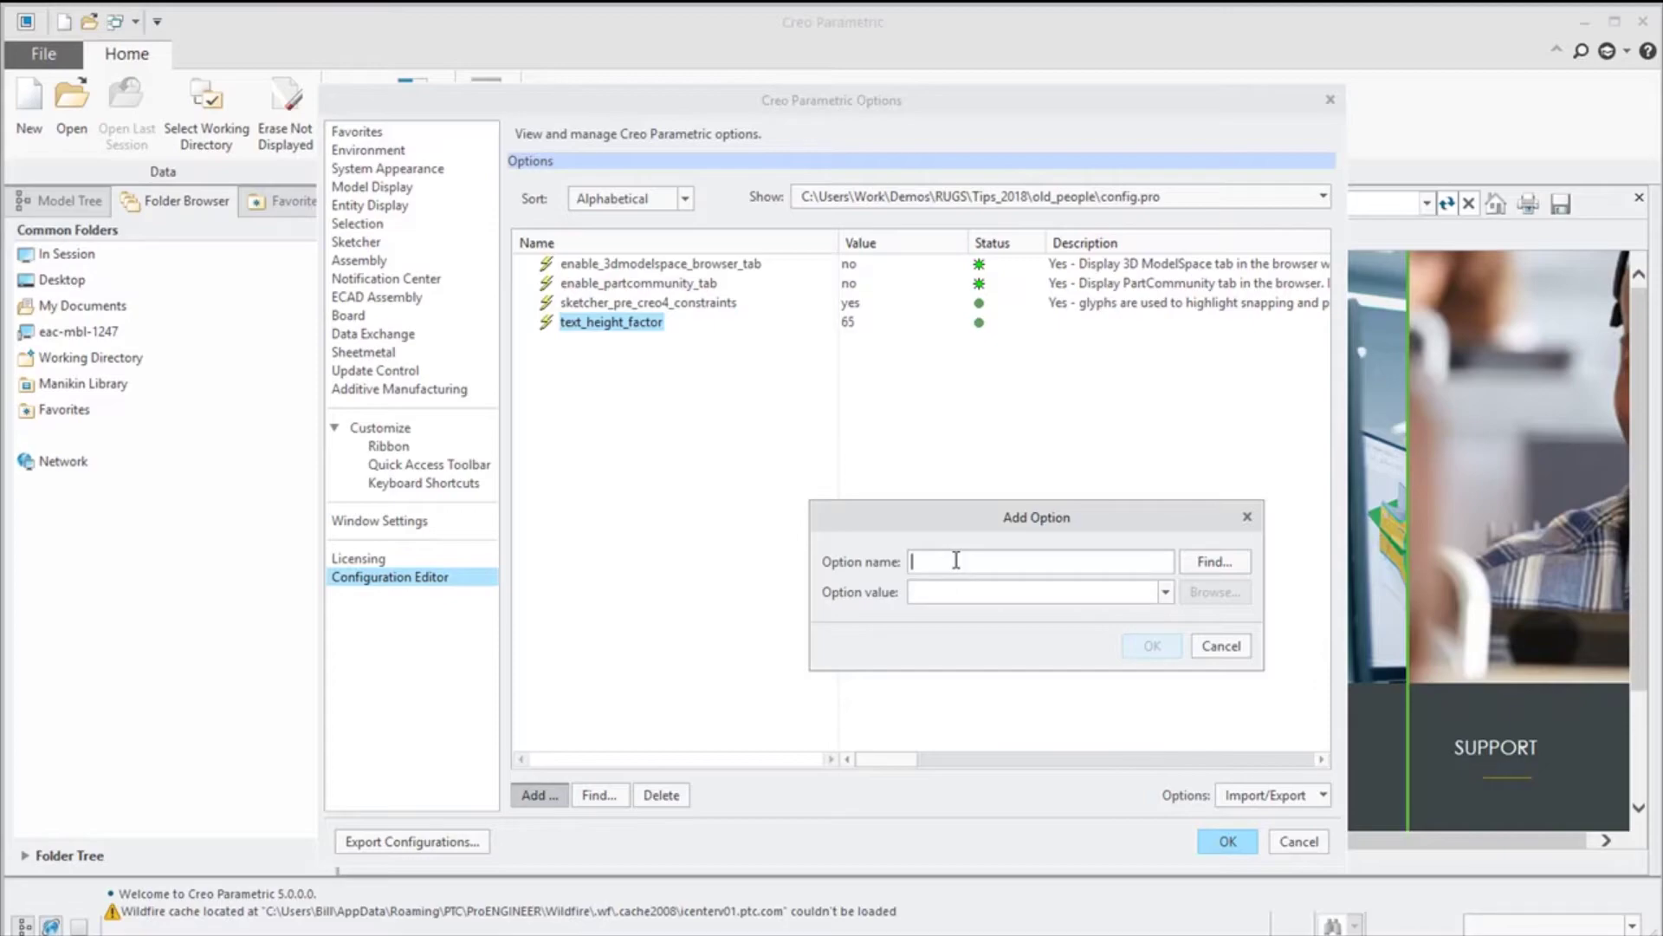
type("ena")
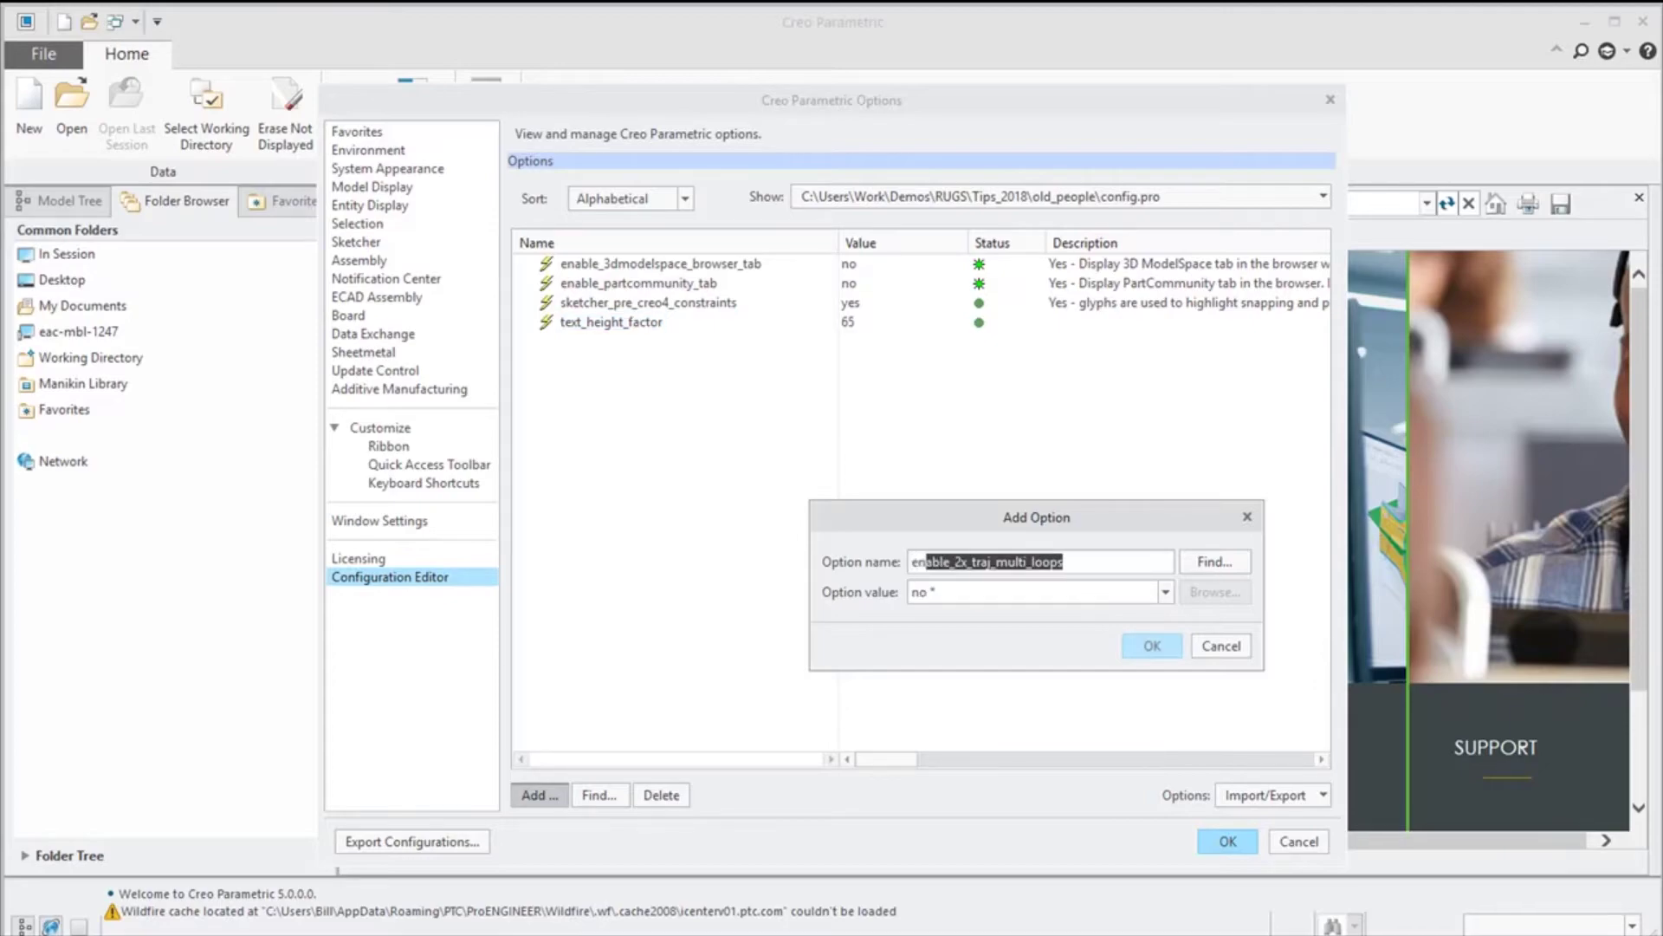
type("ble")
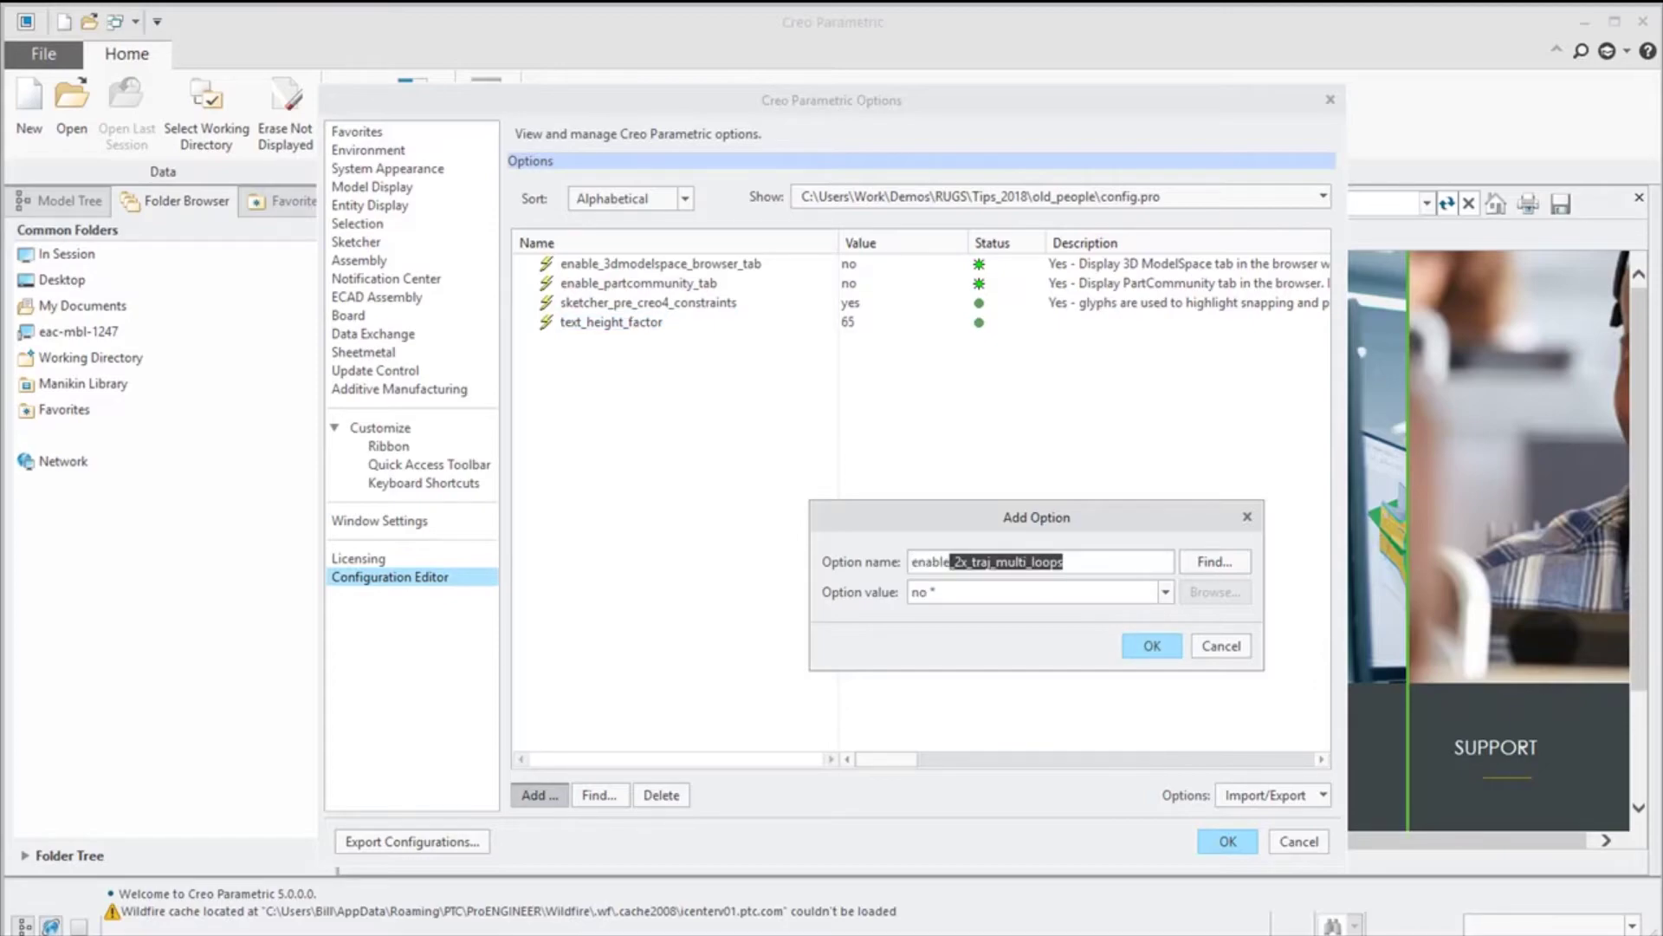
type("_")
type("resour")
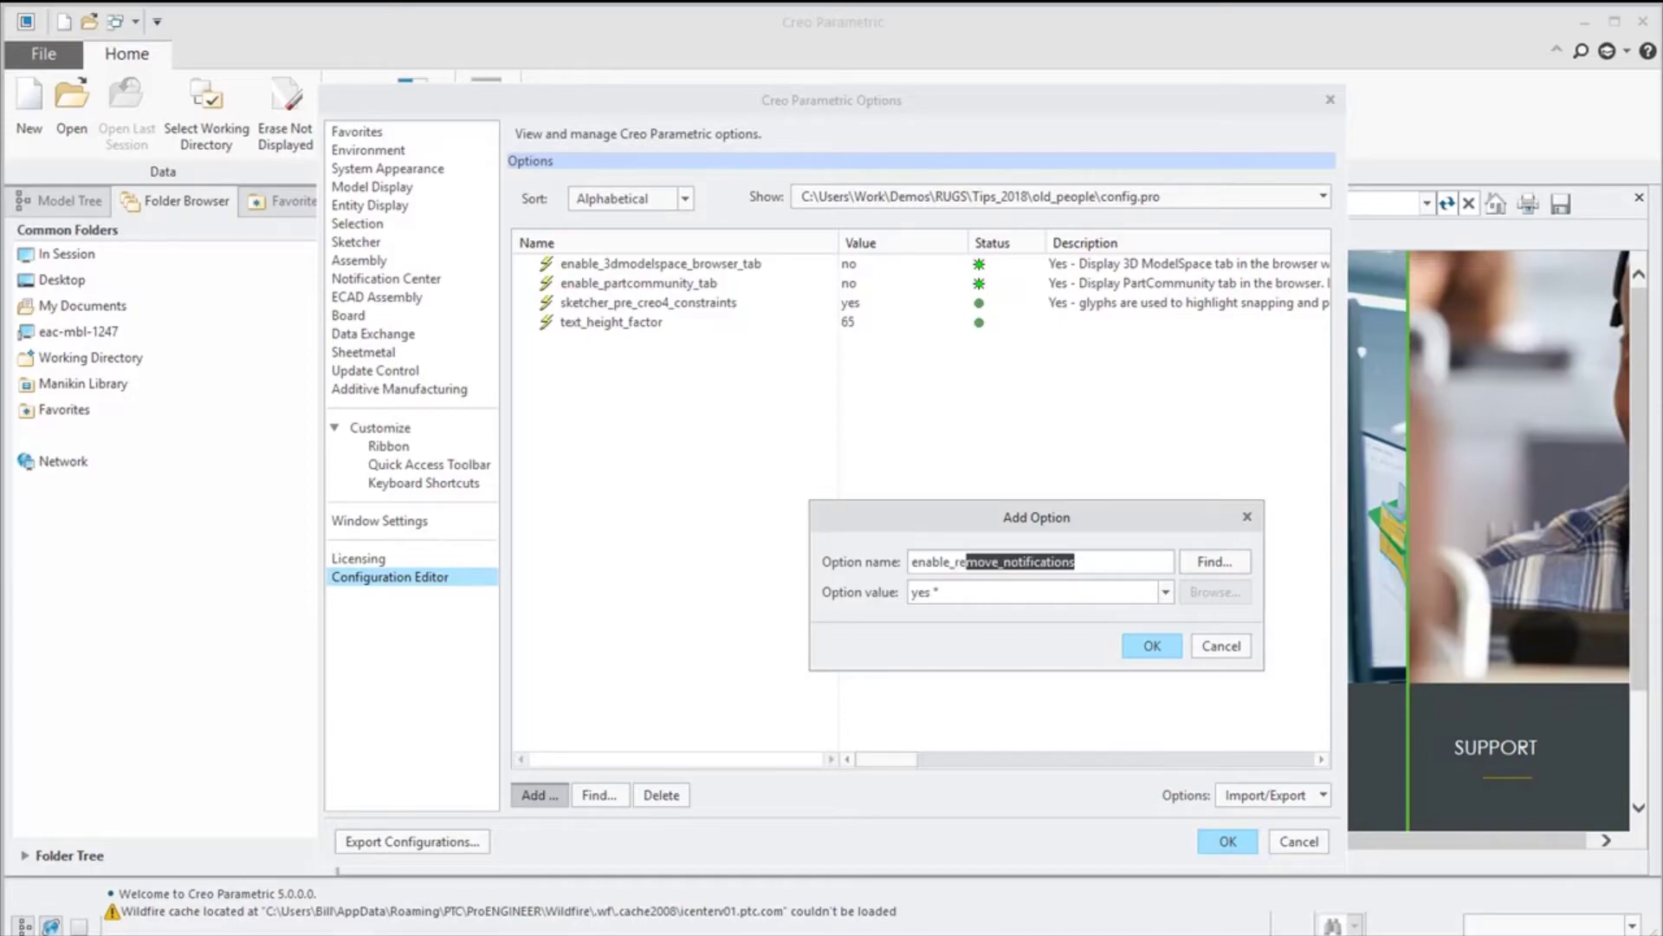
type("ce")
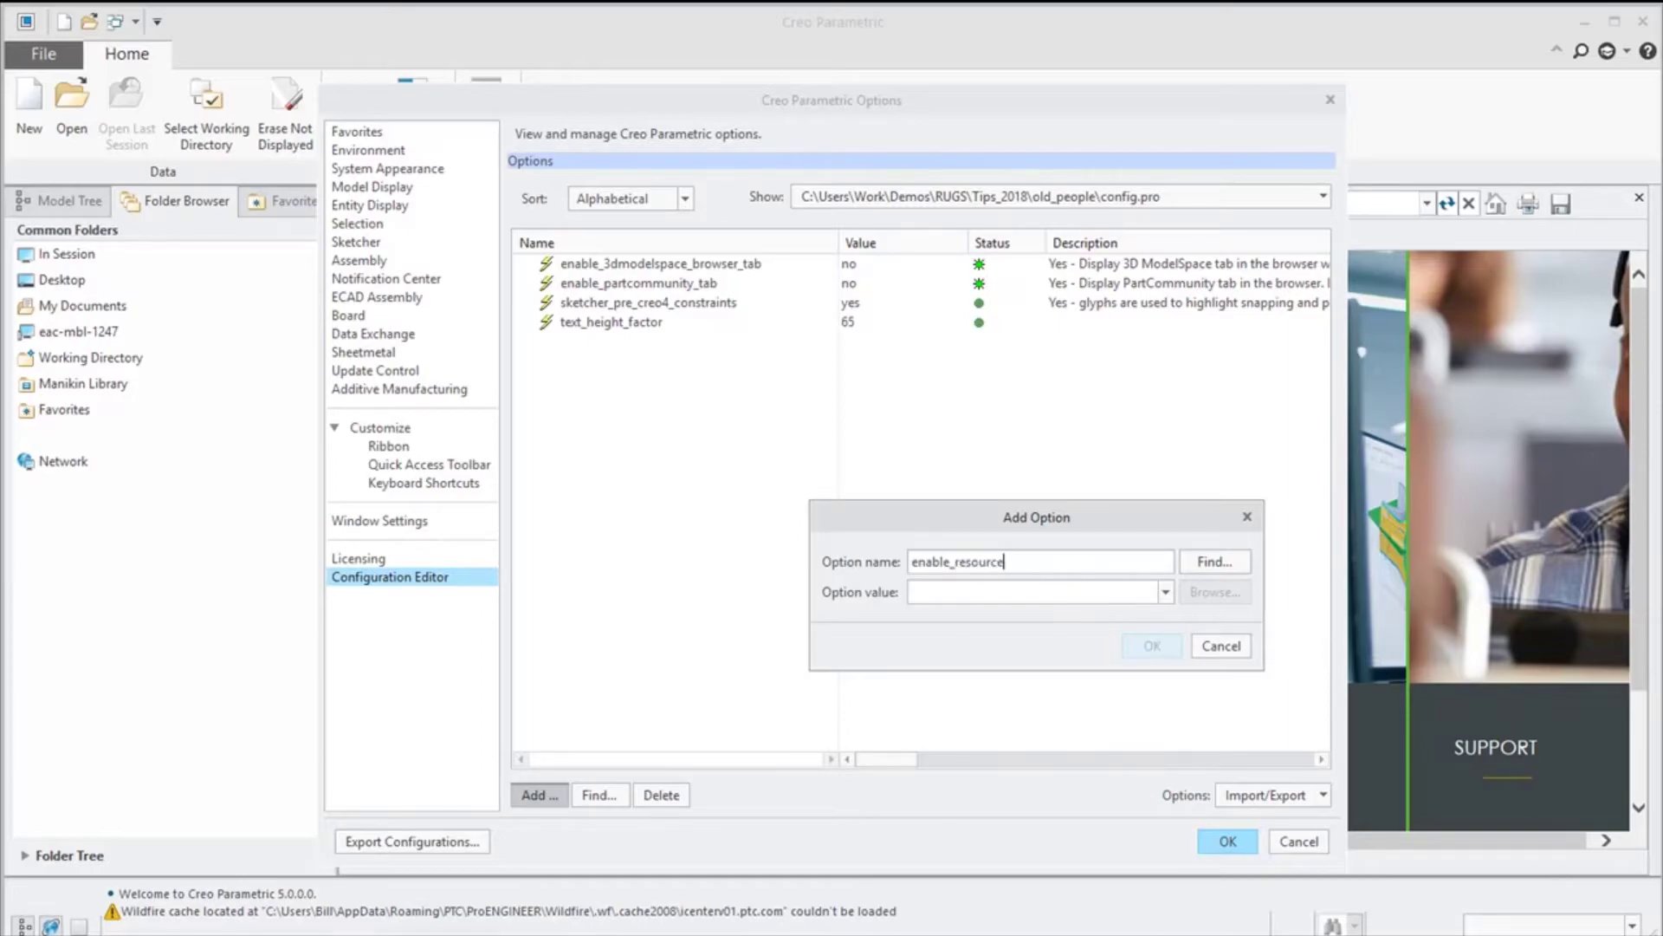
type("_browser_tab")
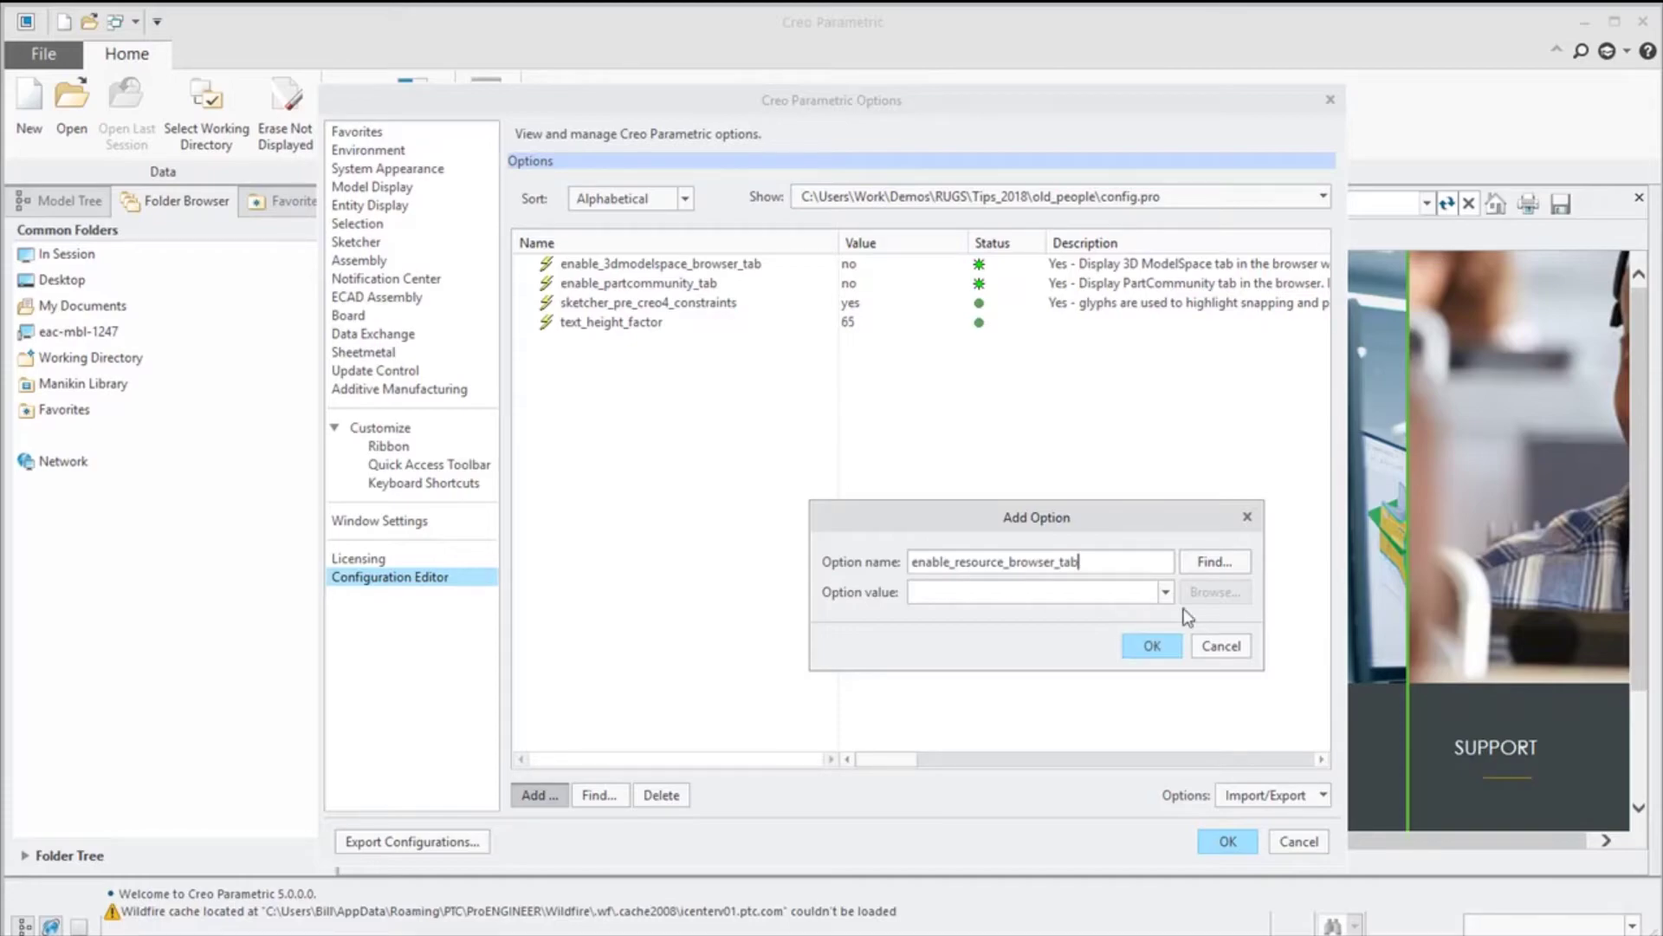
left_click(1124, 596)
type("no")
left_click(1150, 642)
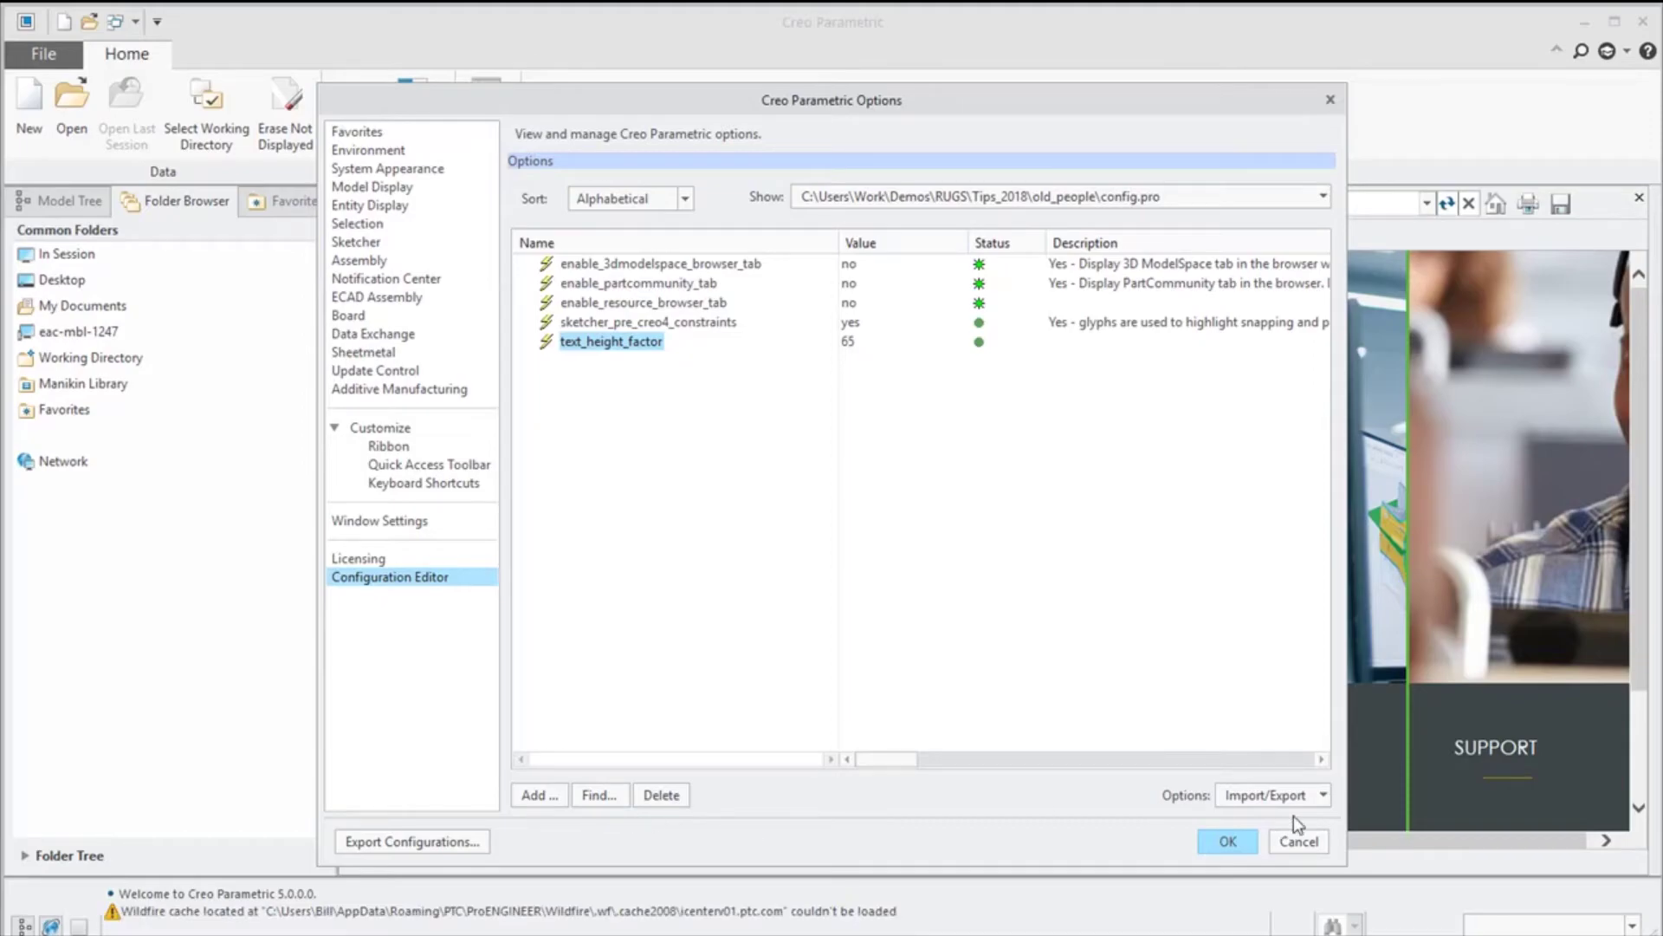
Apply the options and save them over config.pro.
left_click(1237, 840)
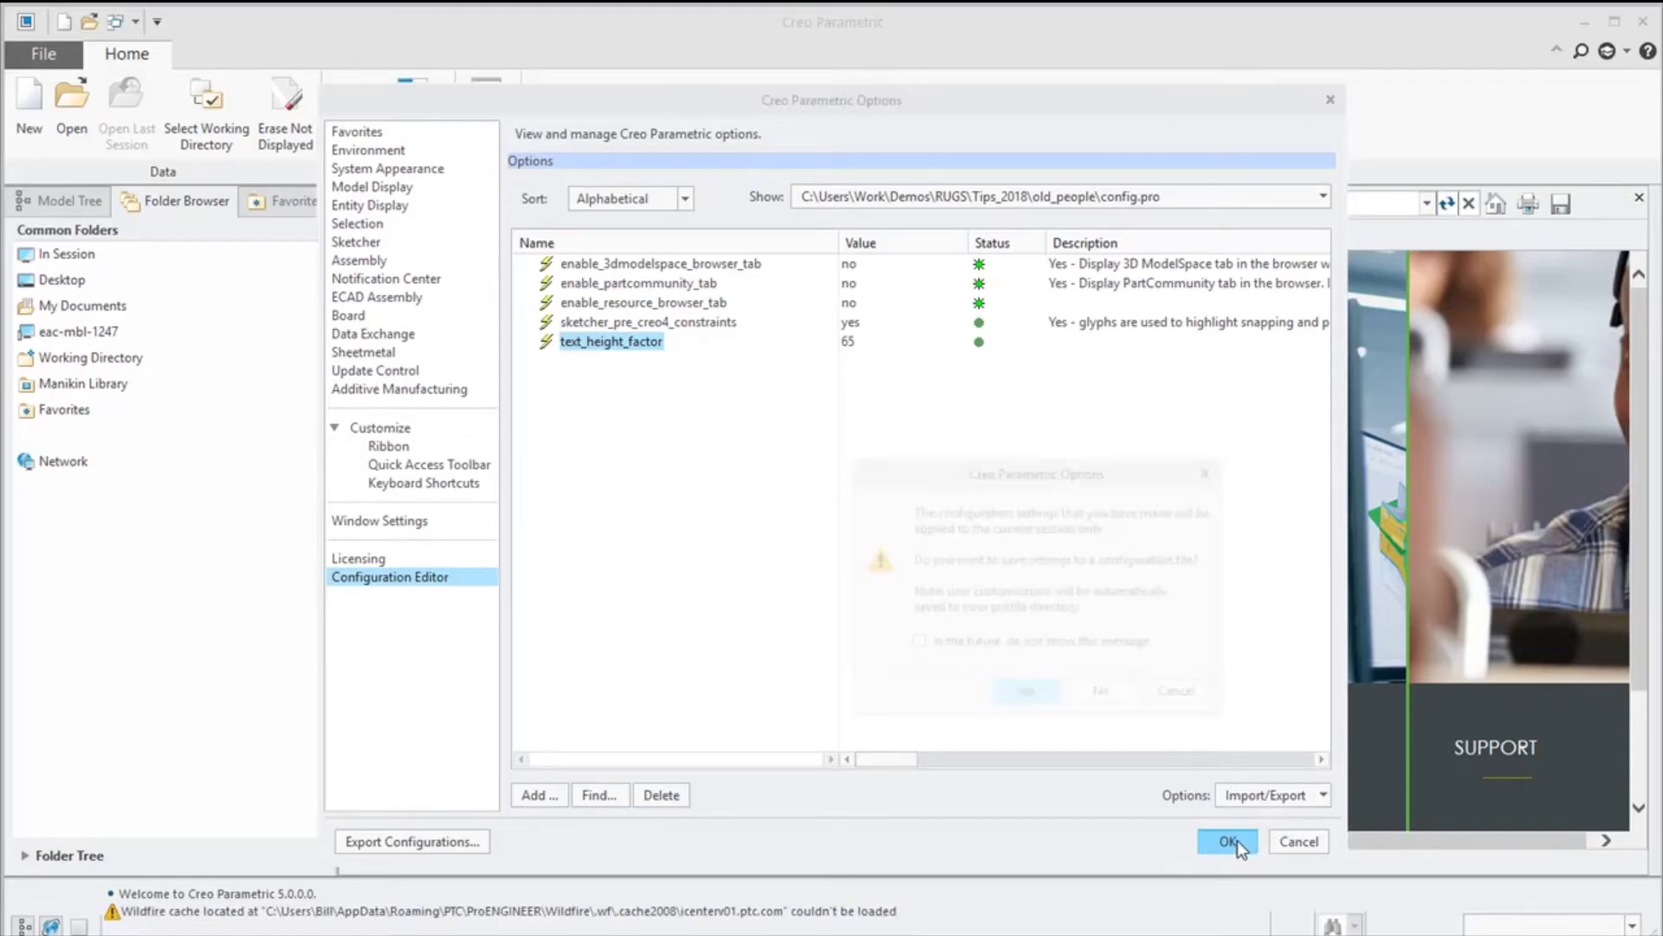
left_click(1025, 694)
left_click(870, 456)
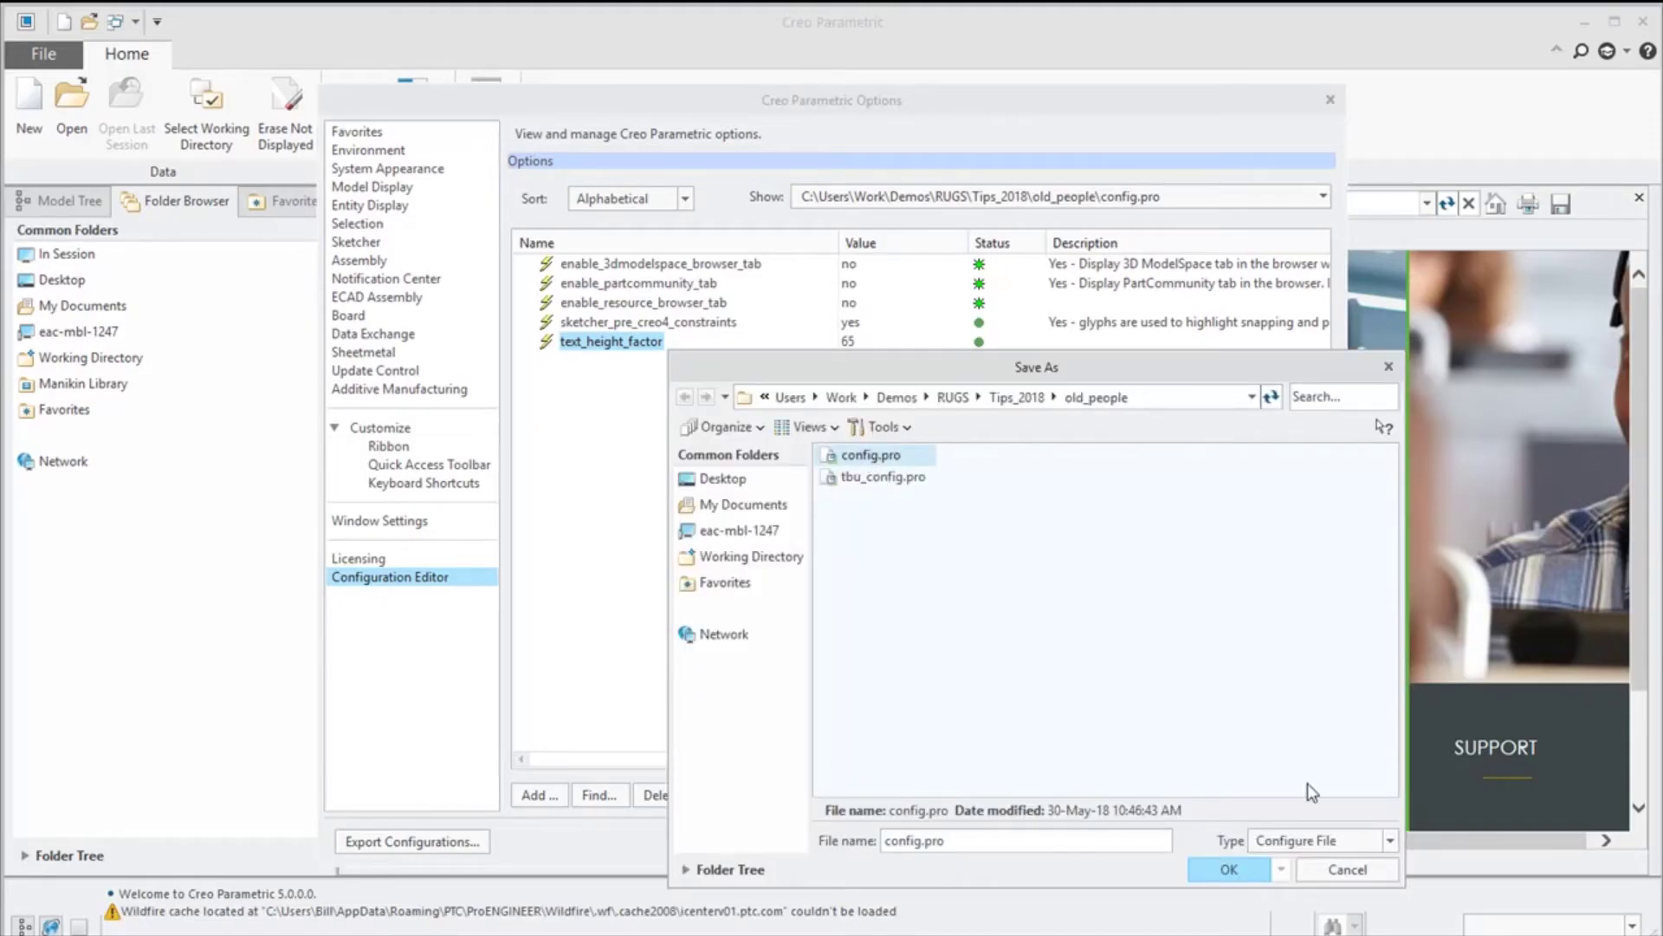
left_click(1231, 870)
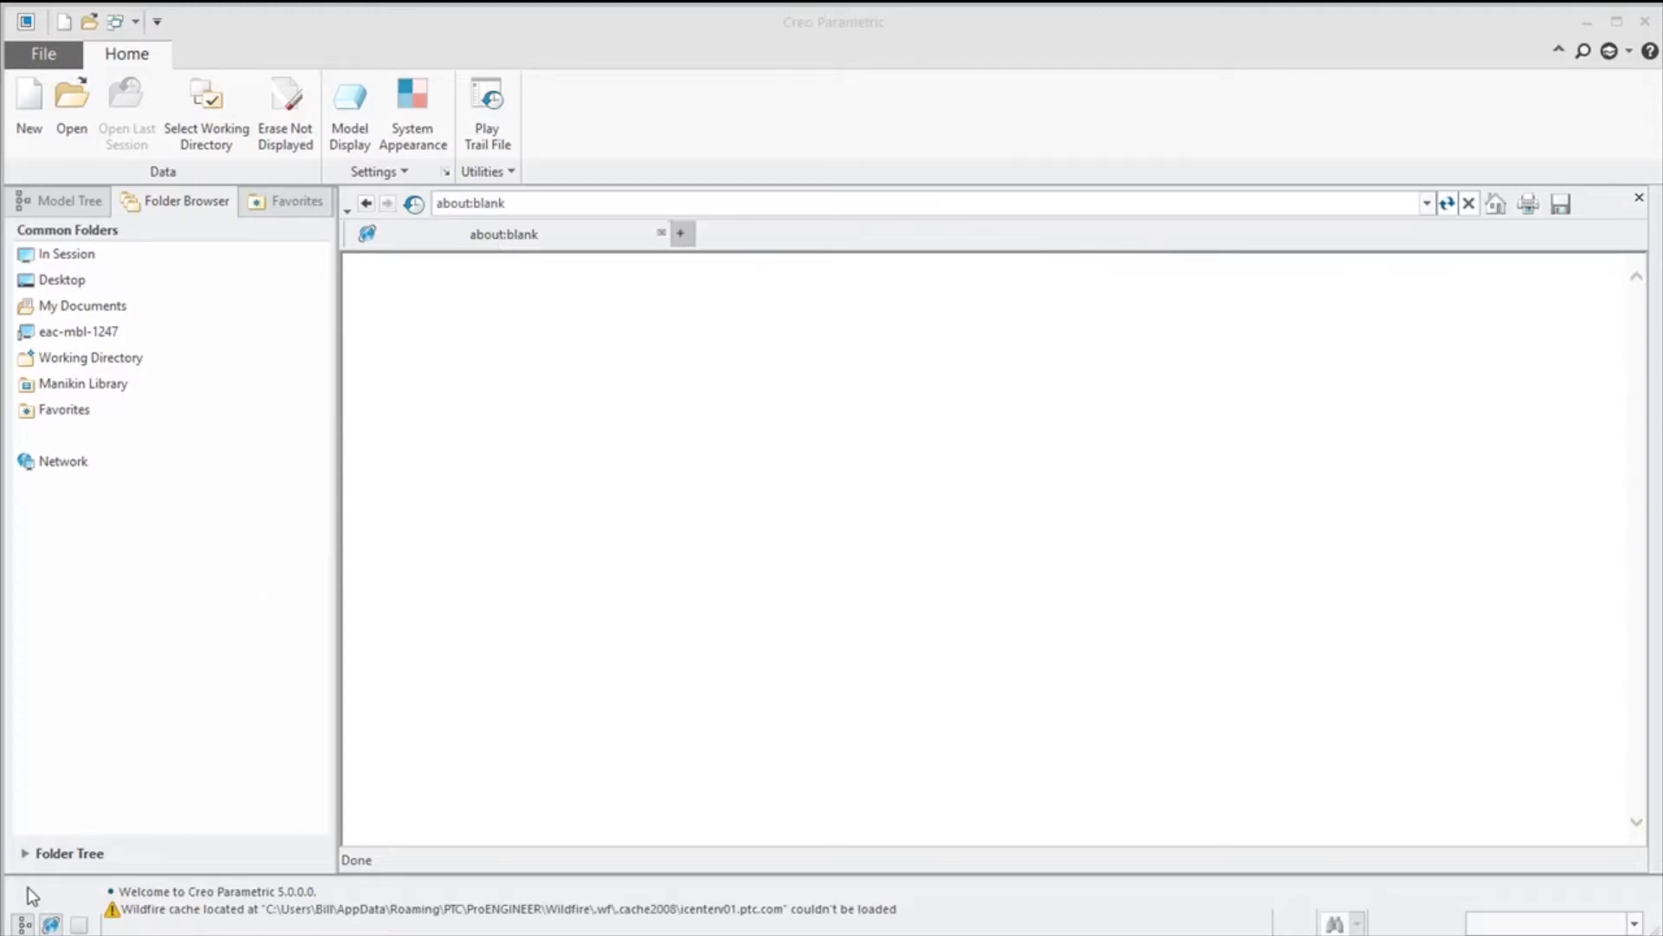
Copy the Windchill page address from the web browser and minimize it to return to Creo.
left_click(52, 923)
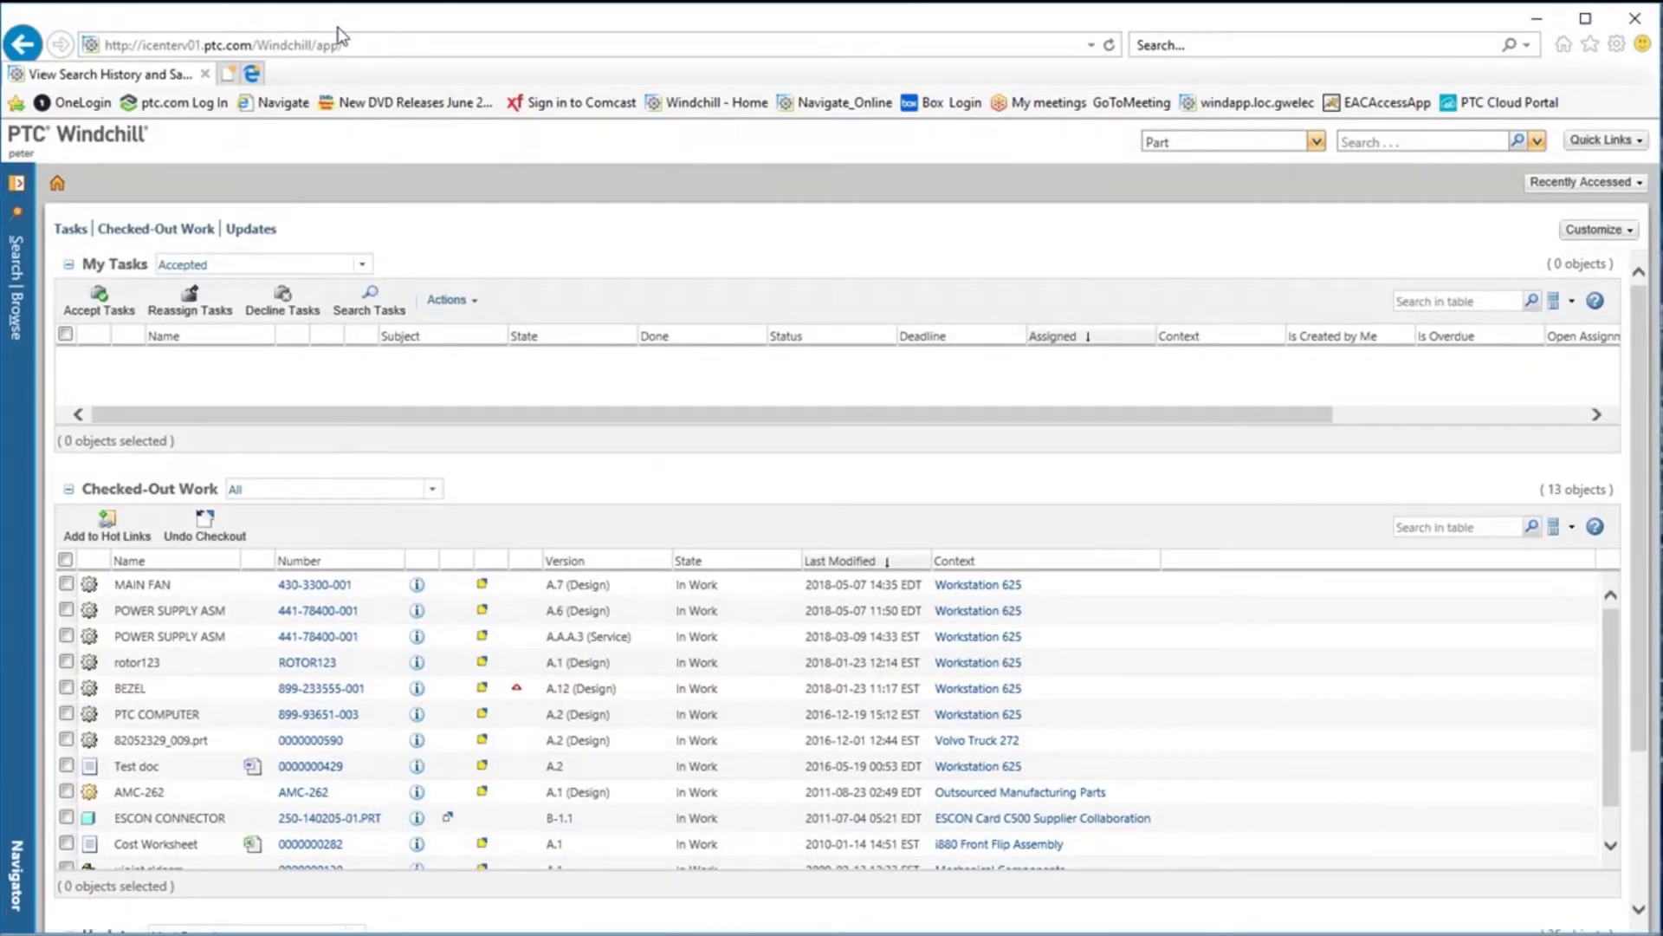
left_click(364, 45)
right_click(329, 43)
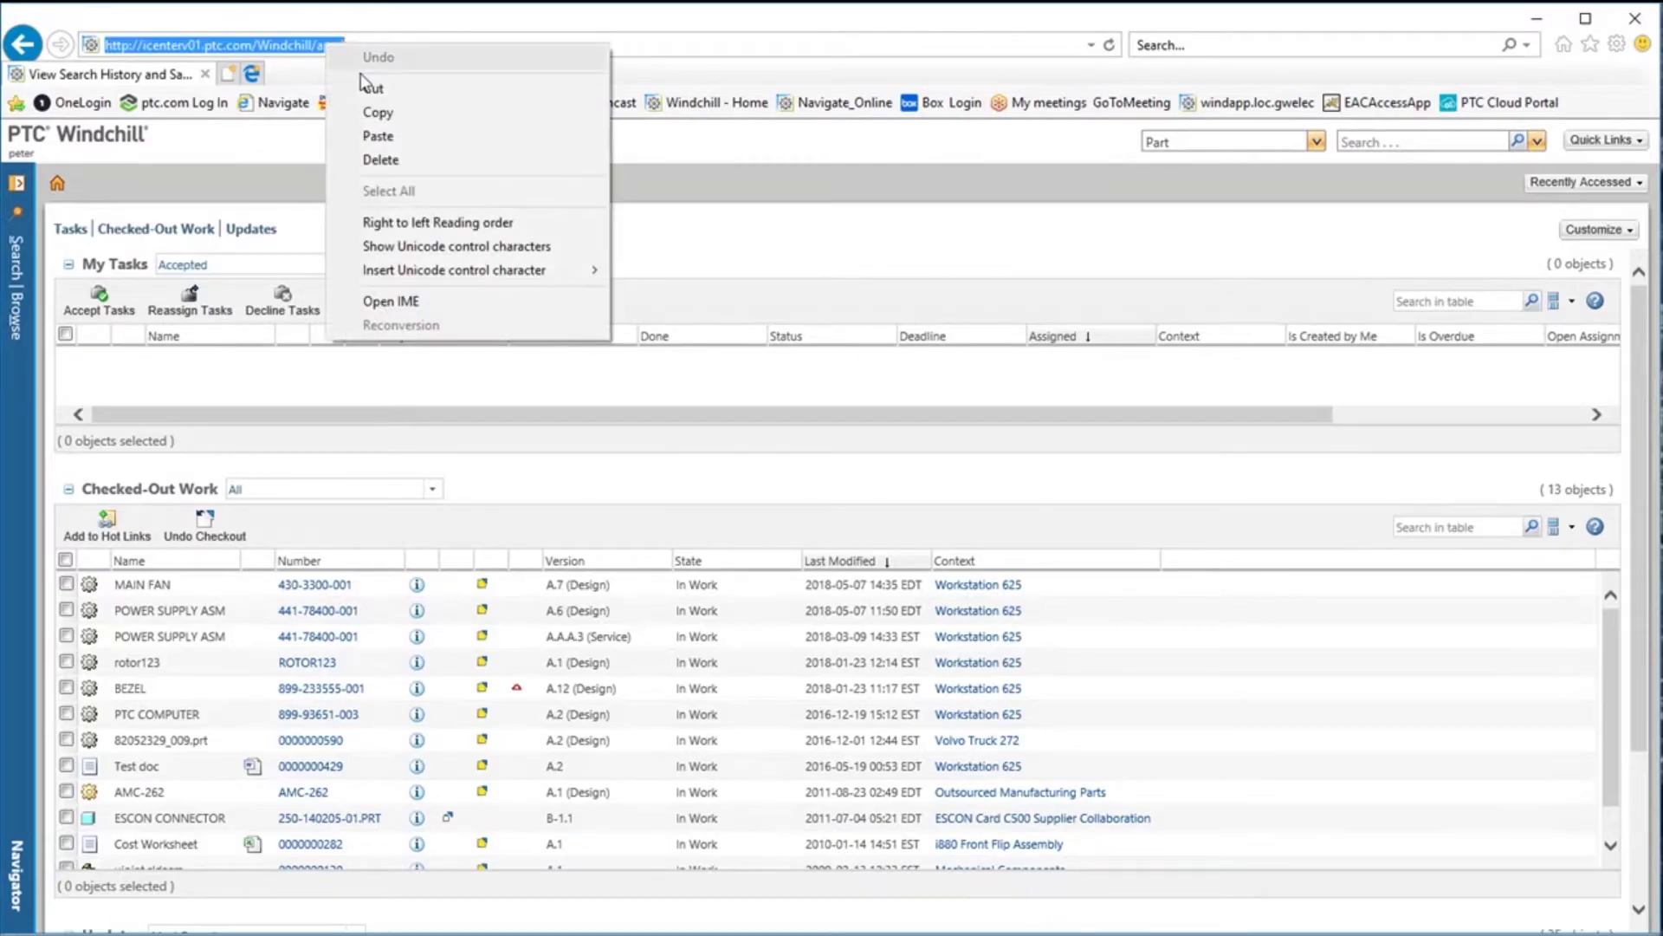
left_click(377, 111)
left_click(1537, 18)
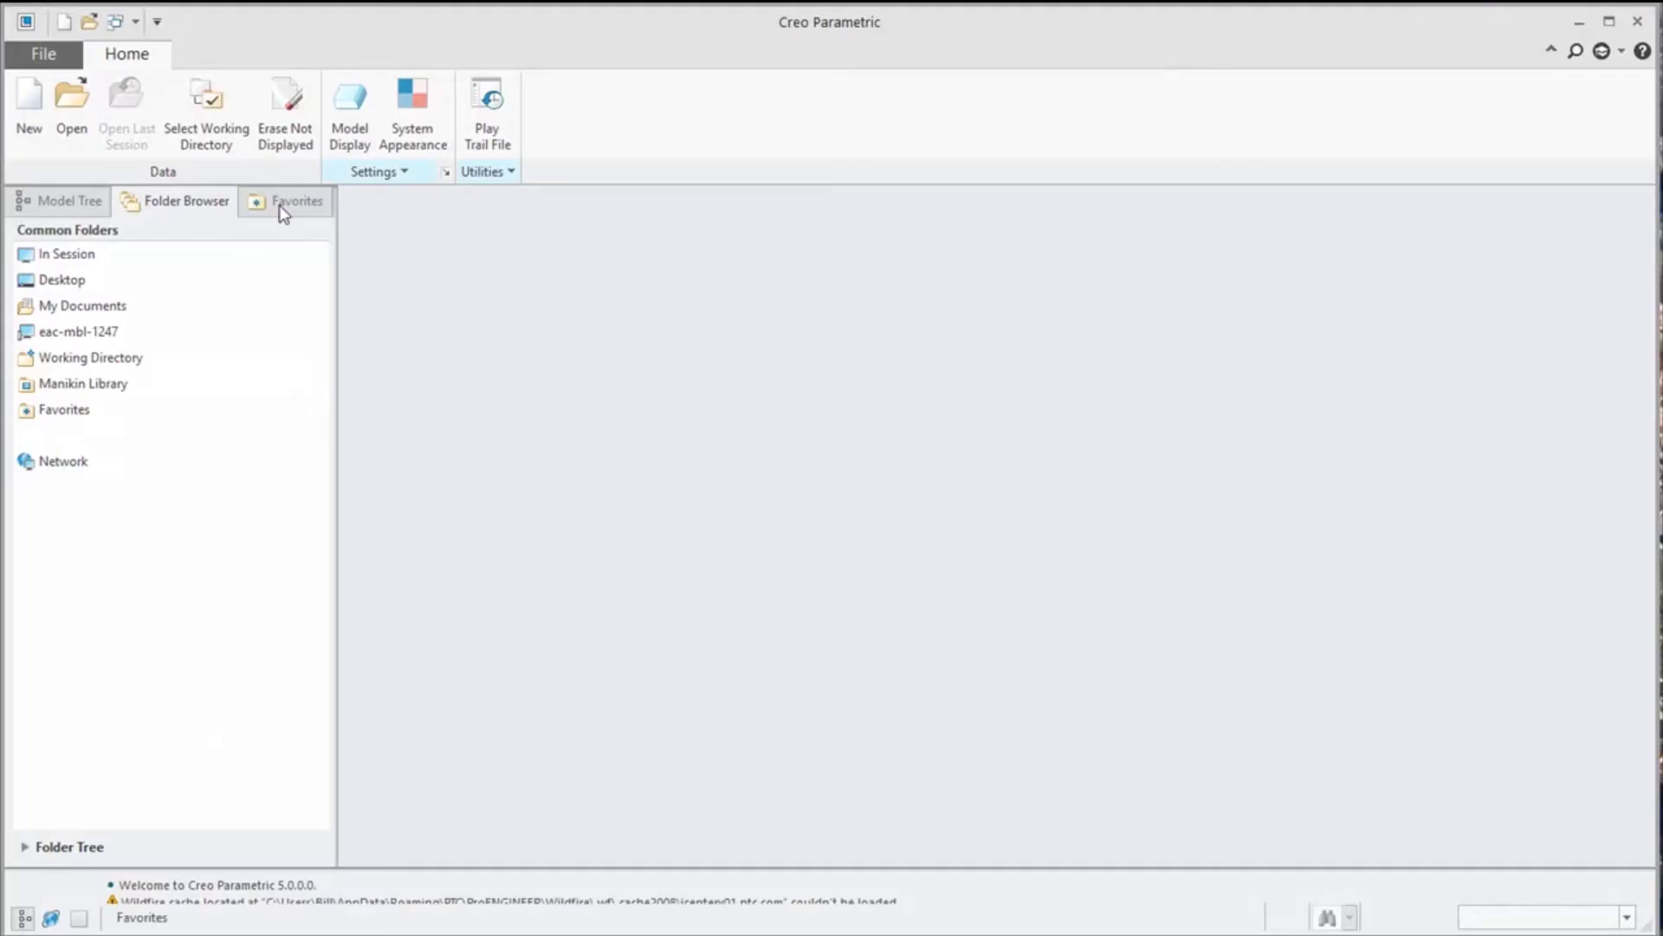
Add a new web_browser_homepage option in the Configuration Editor.
left_click(41, 54)
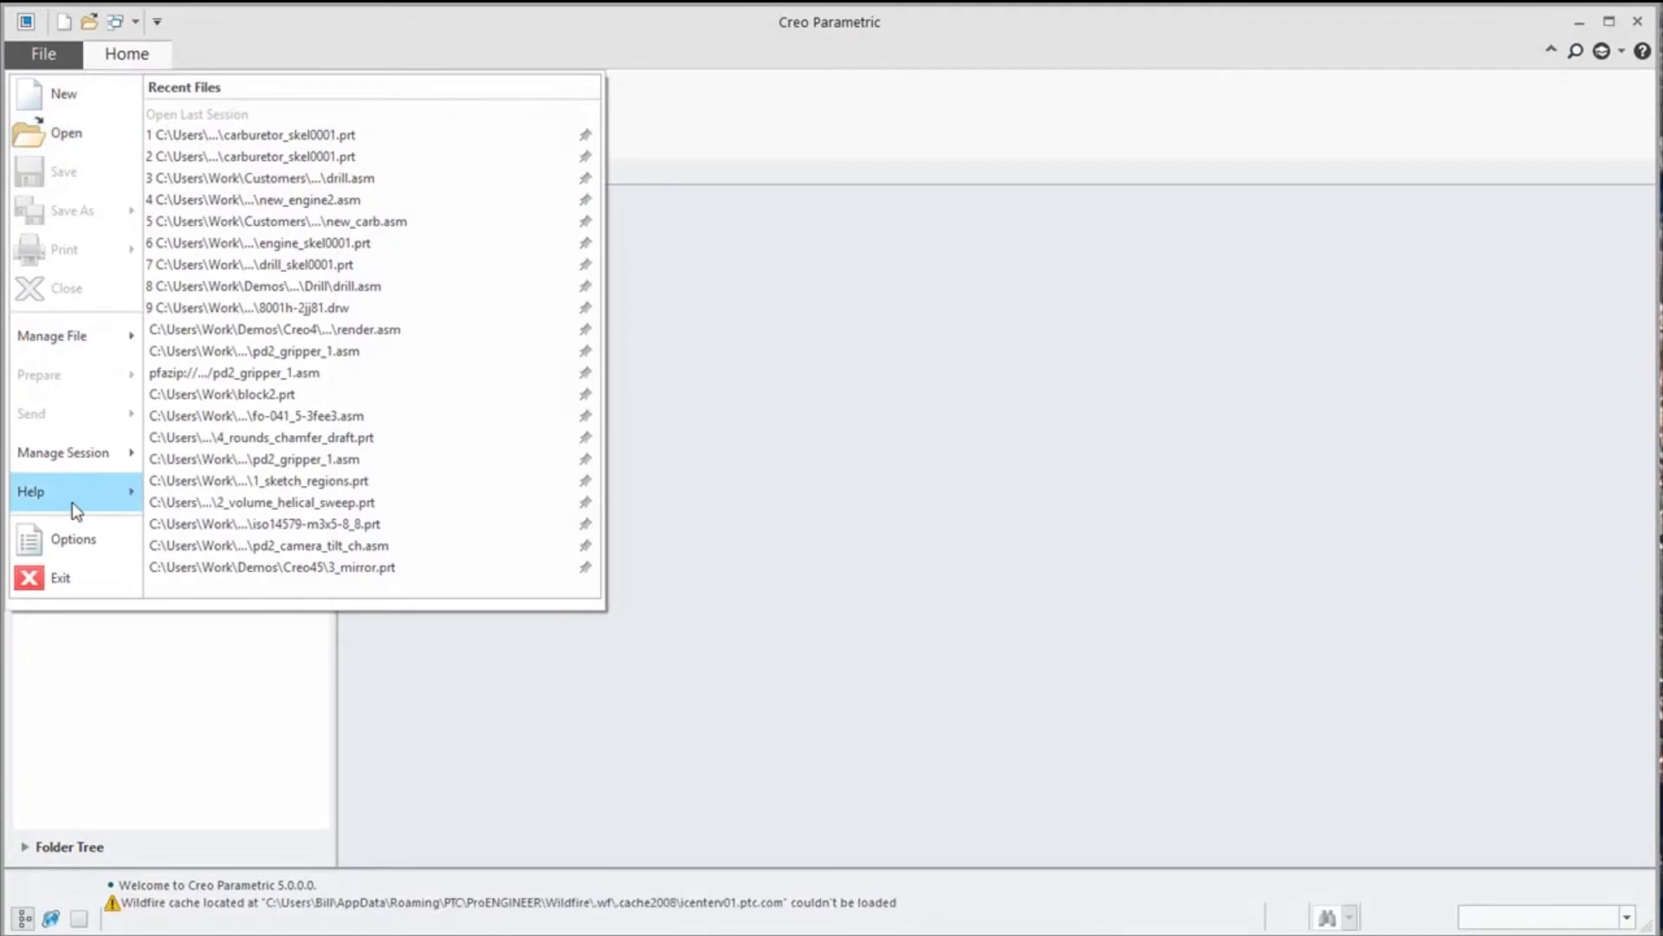
left_click(84, 530)
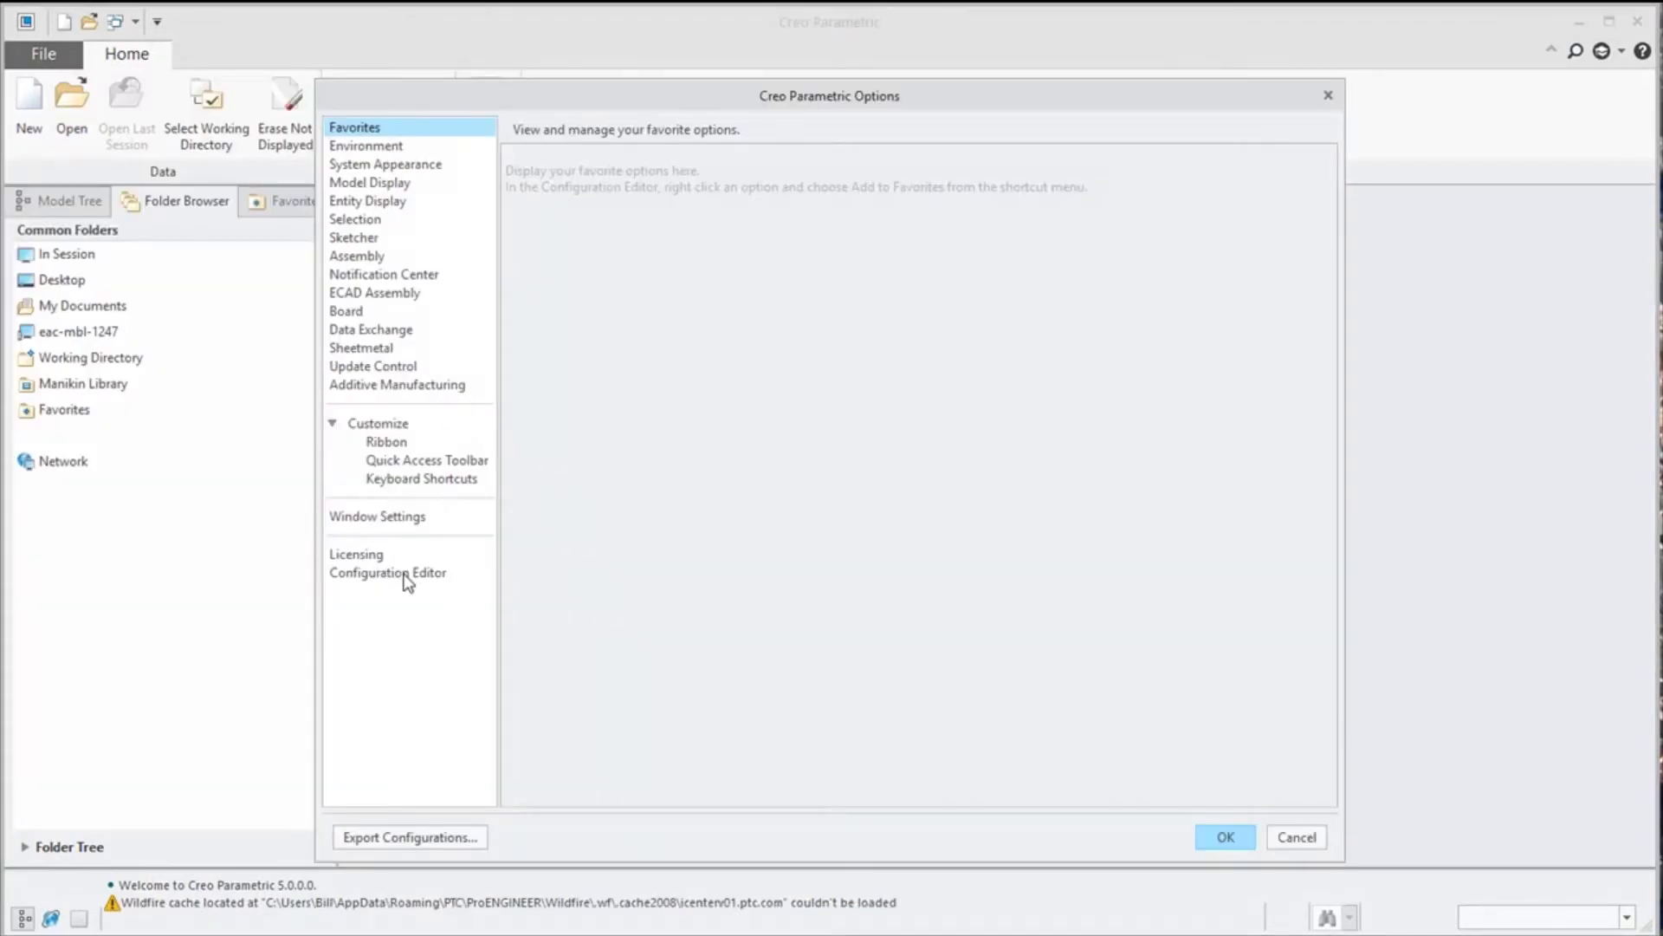
left_click(406, 574)
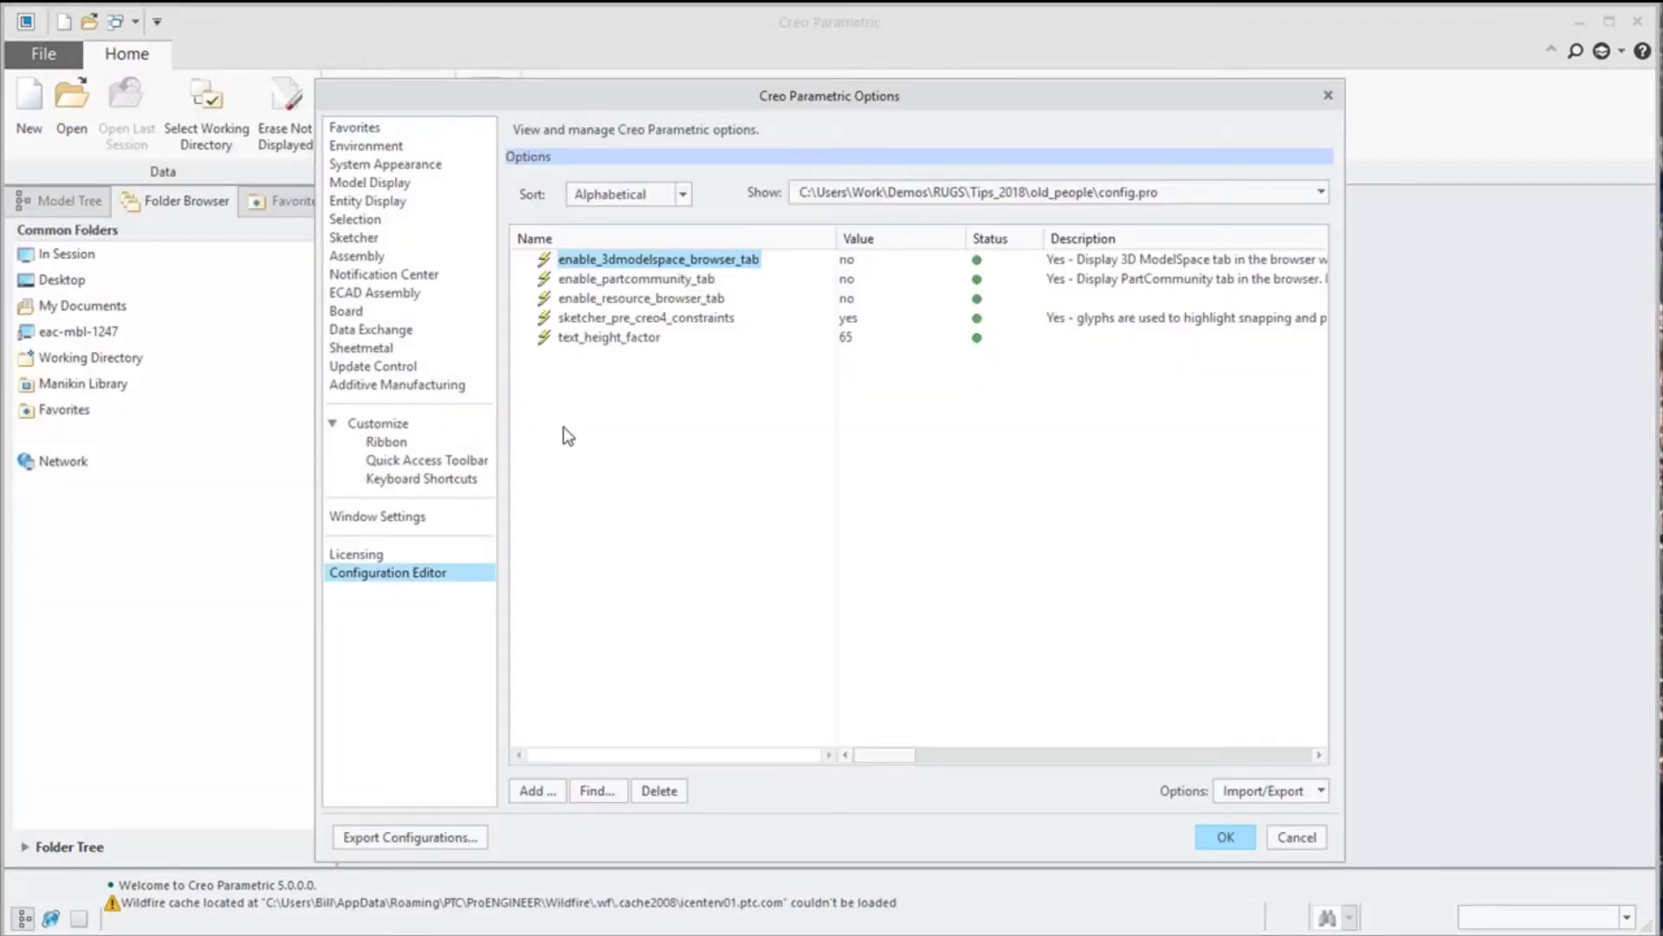
left_click(541, 791)
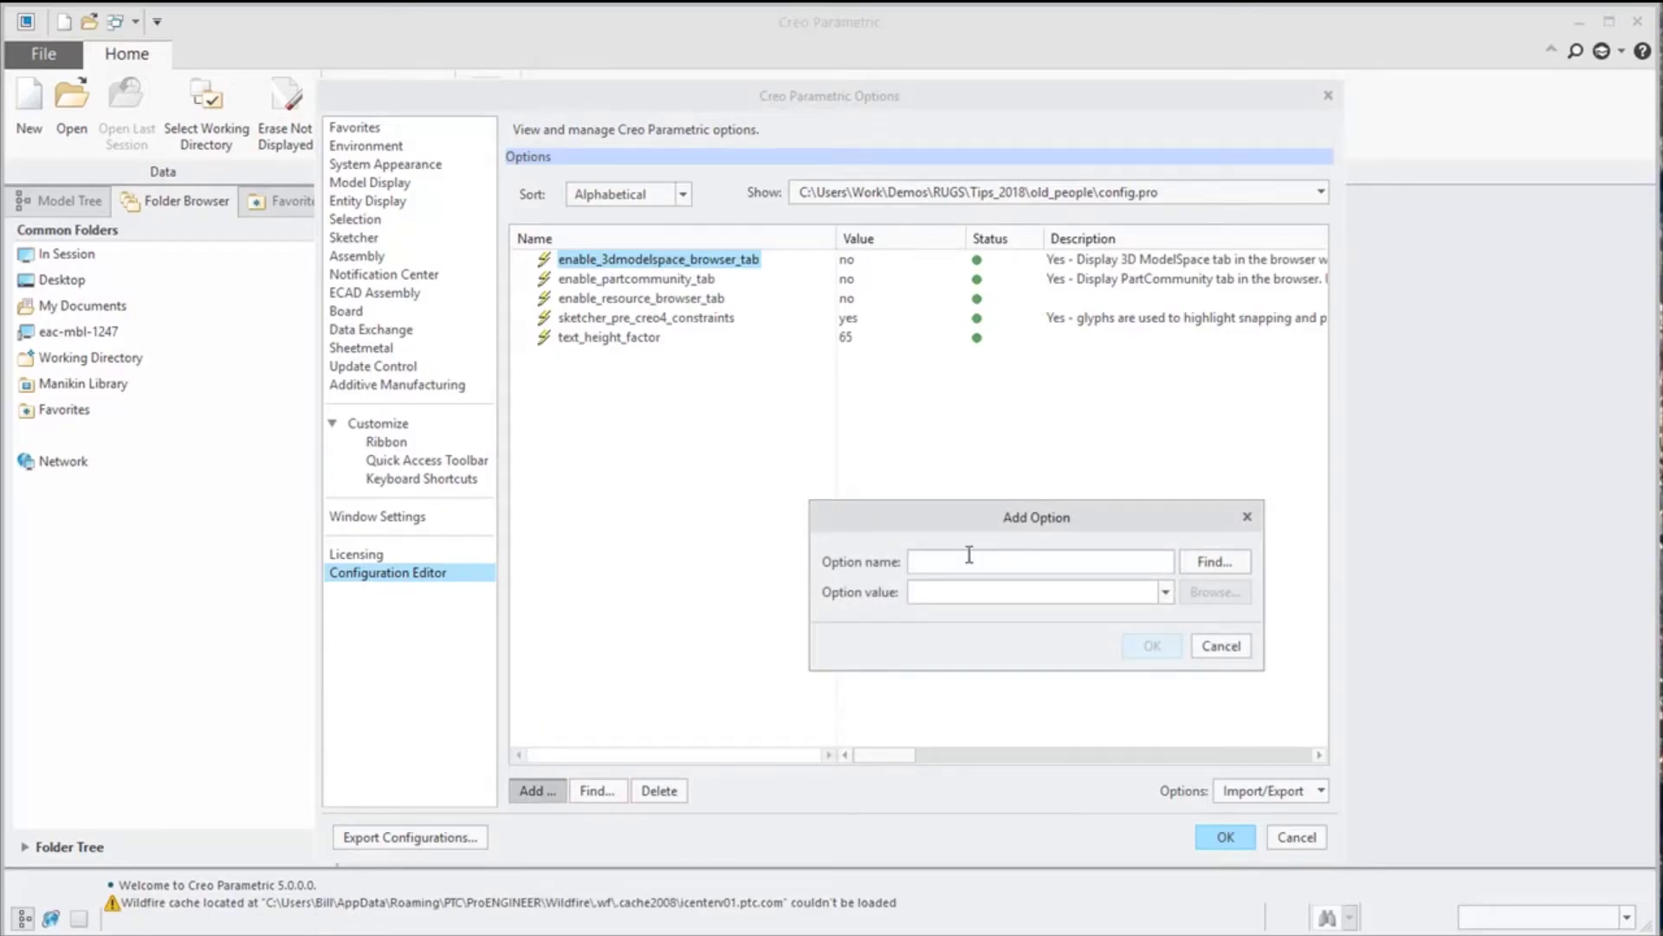
type("web_")
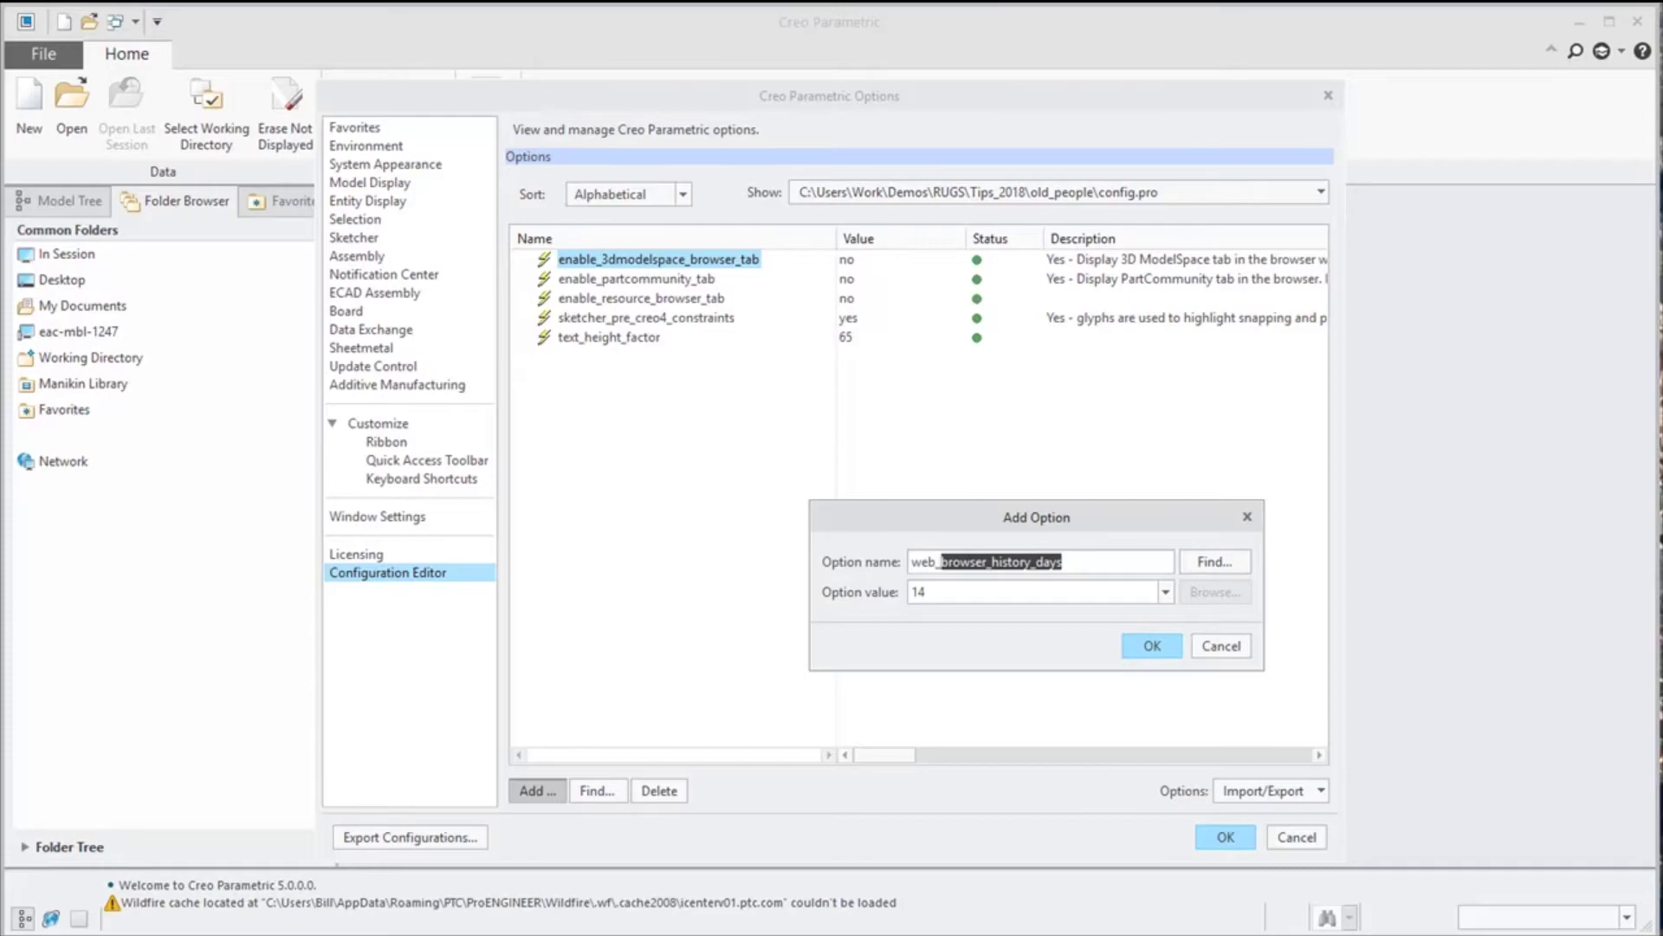
type("browser_homepage")
left_click(1084, 564)
Paste the Windchill address as its value and save the settings over config.pro.
triple_click(1152, 597)
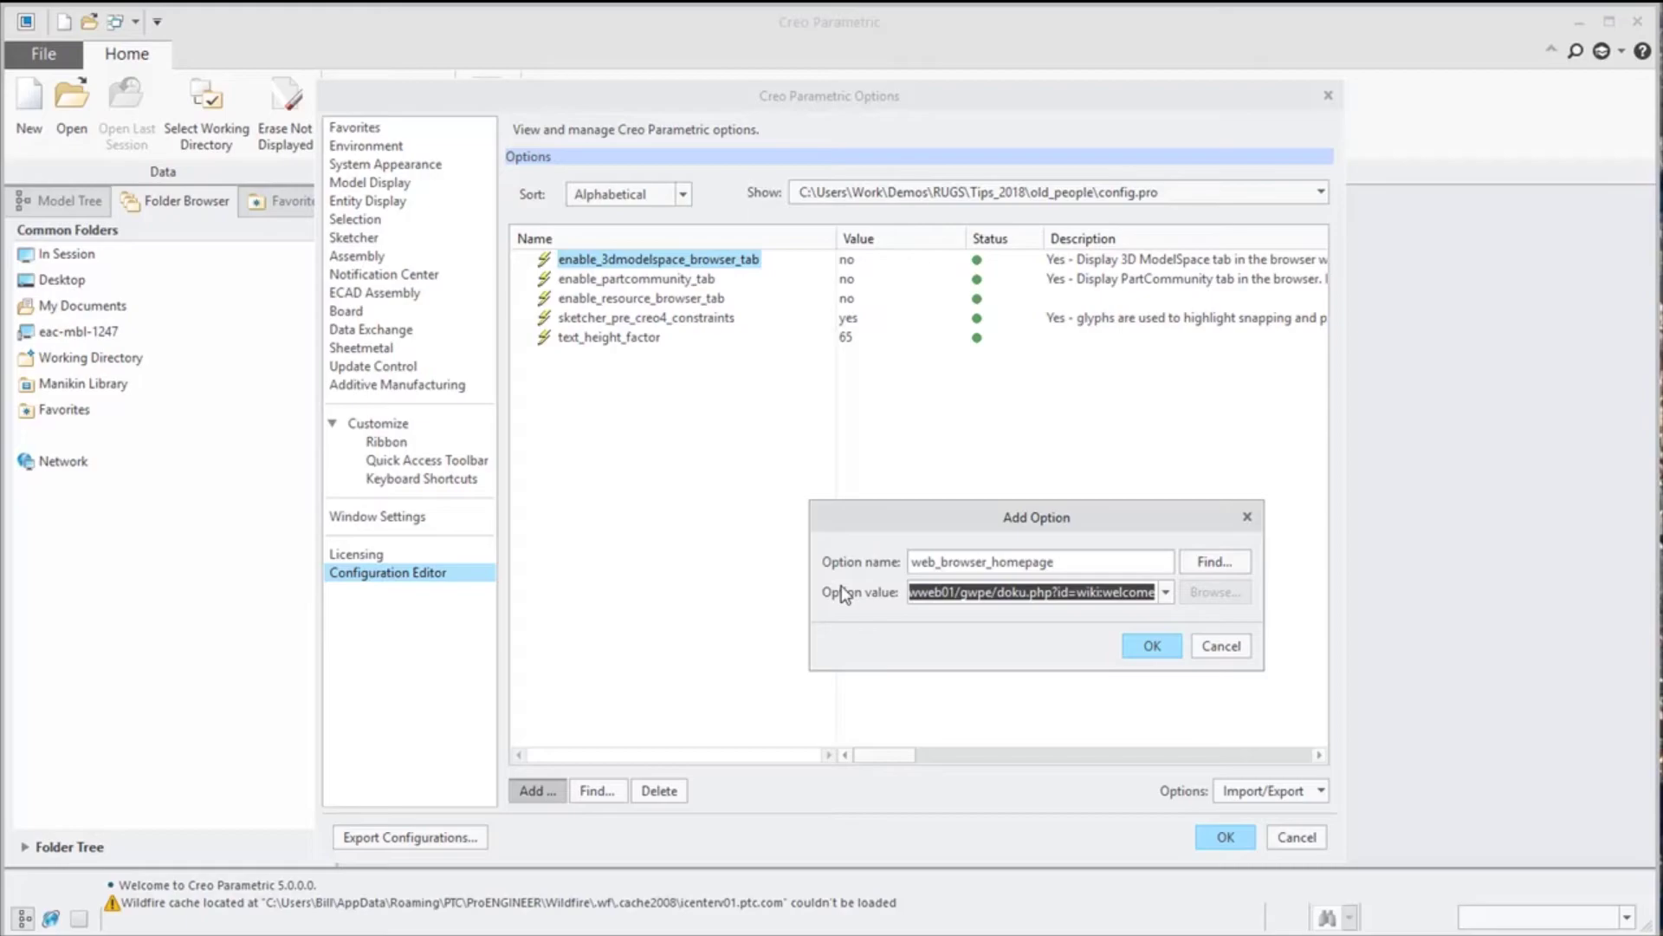
type("http://icenterv01.ptc.com/Windchill/app/")
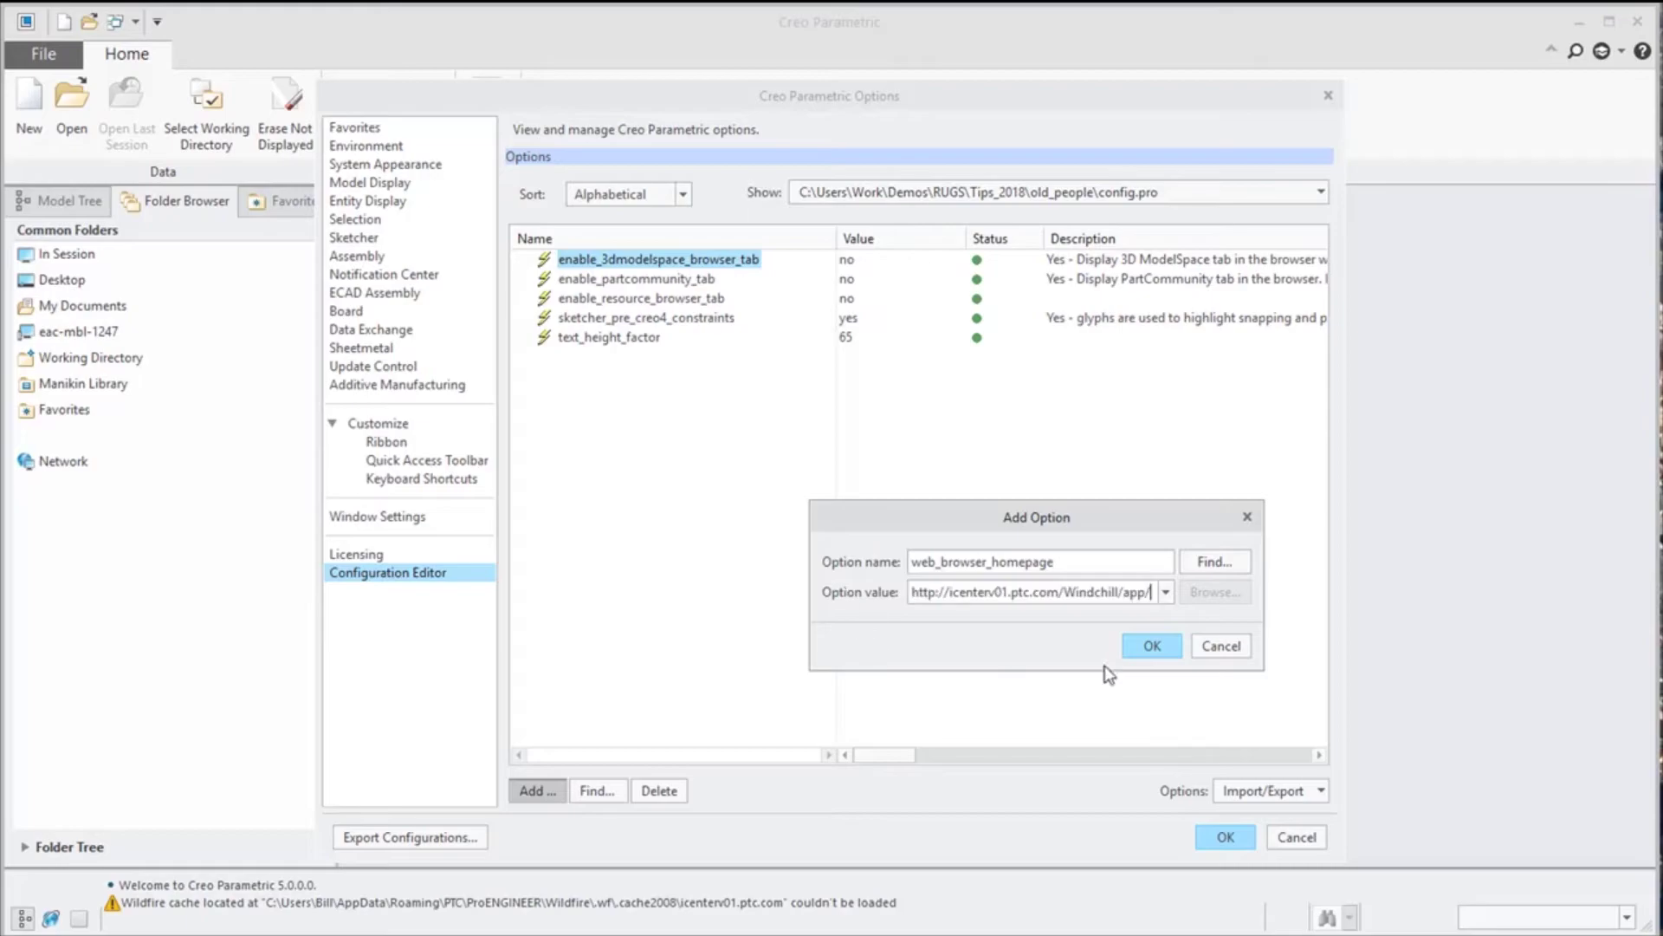
left_click(1152, 643)
left_click(1220, 836)
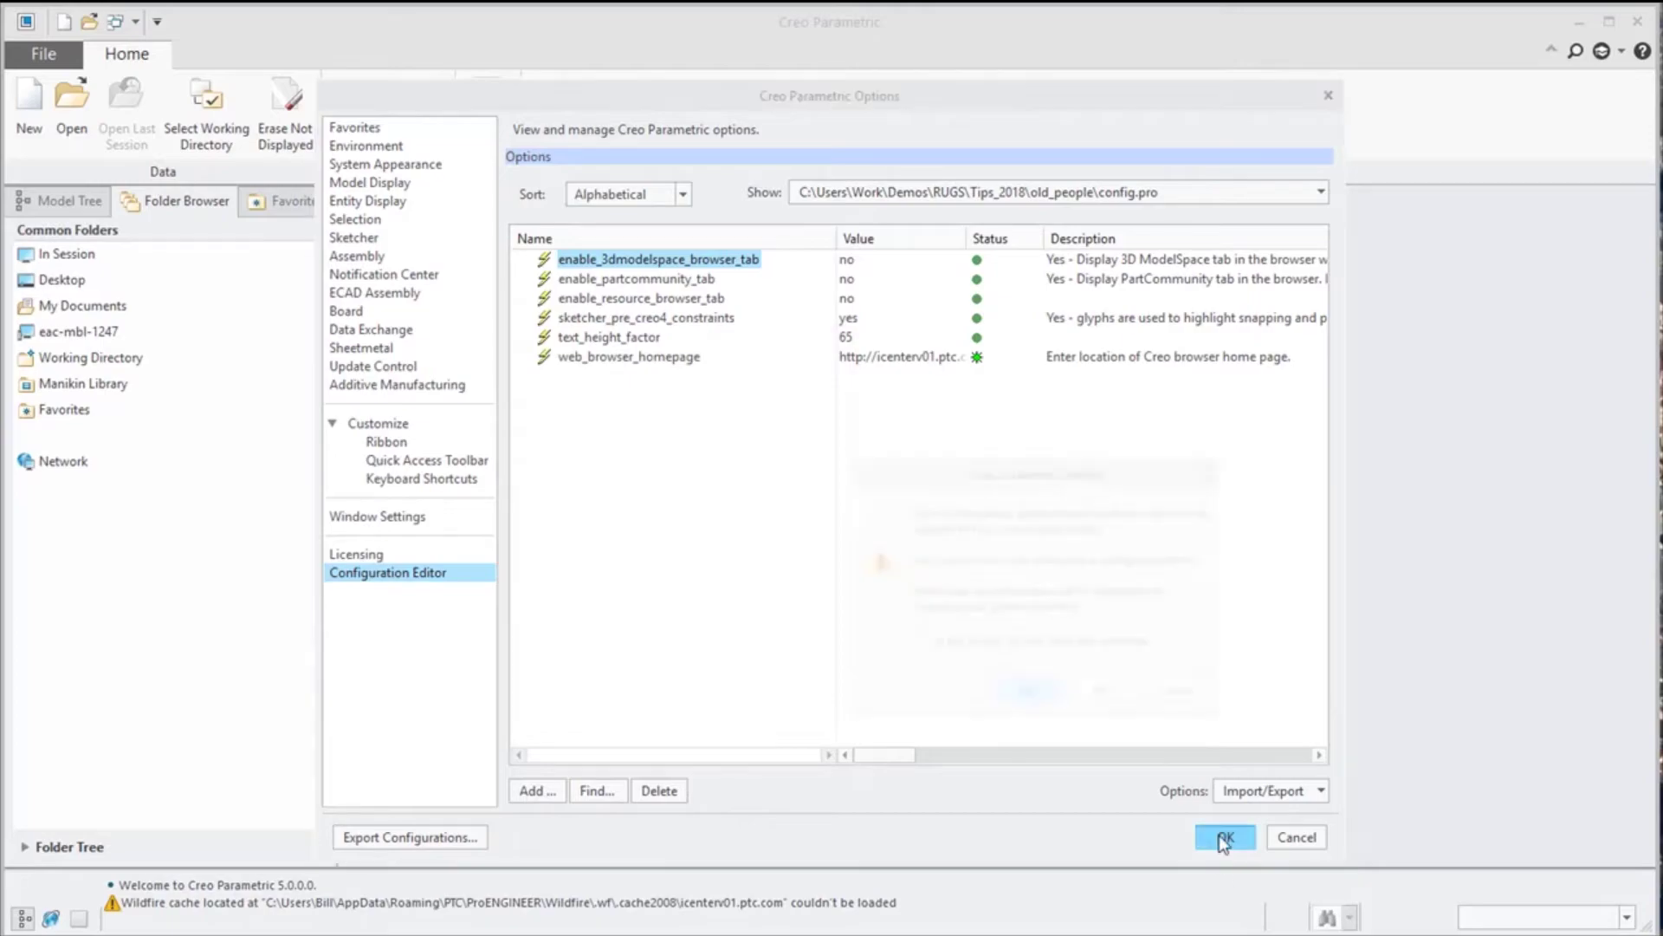
left_click(1025, 693)
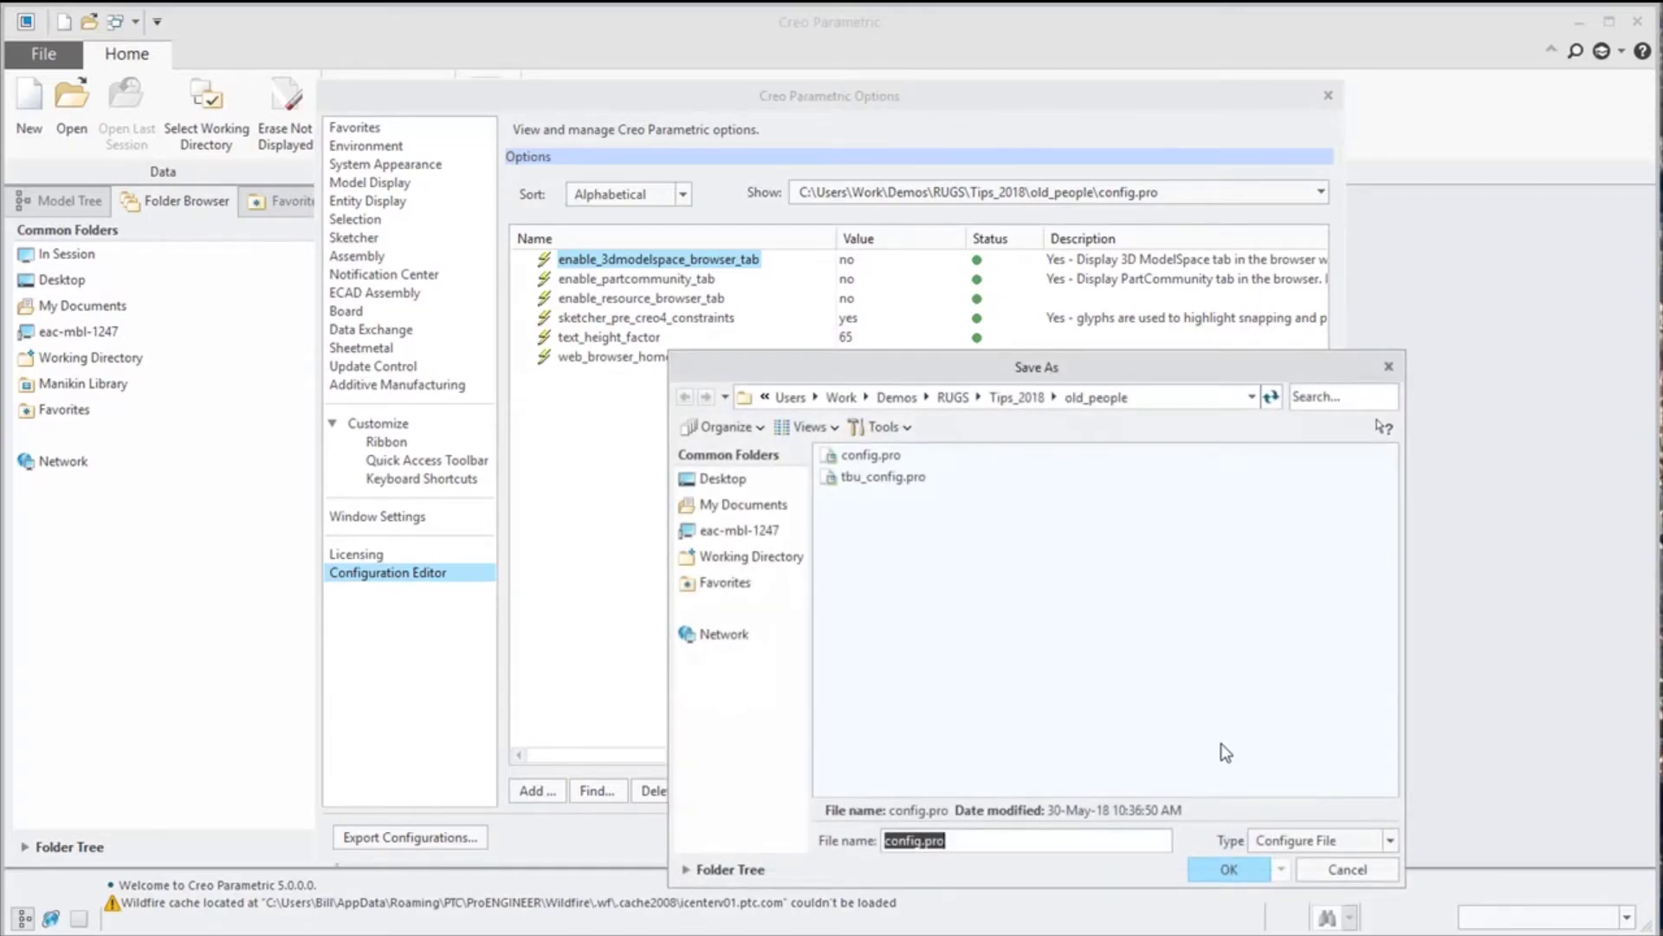
left_click(875, 454)
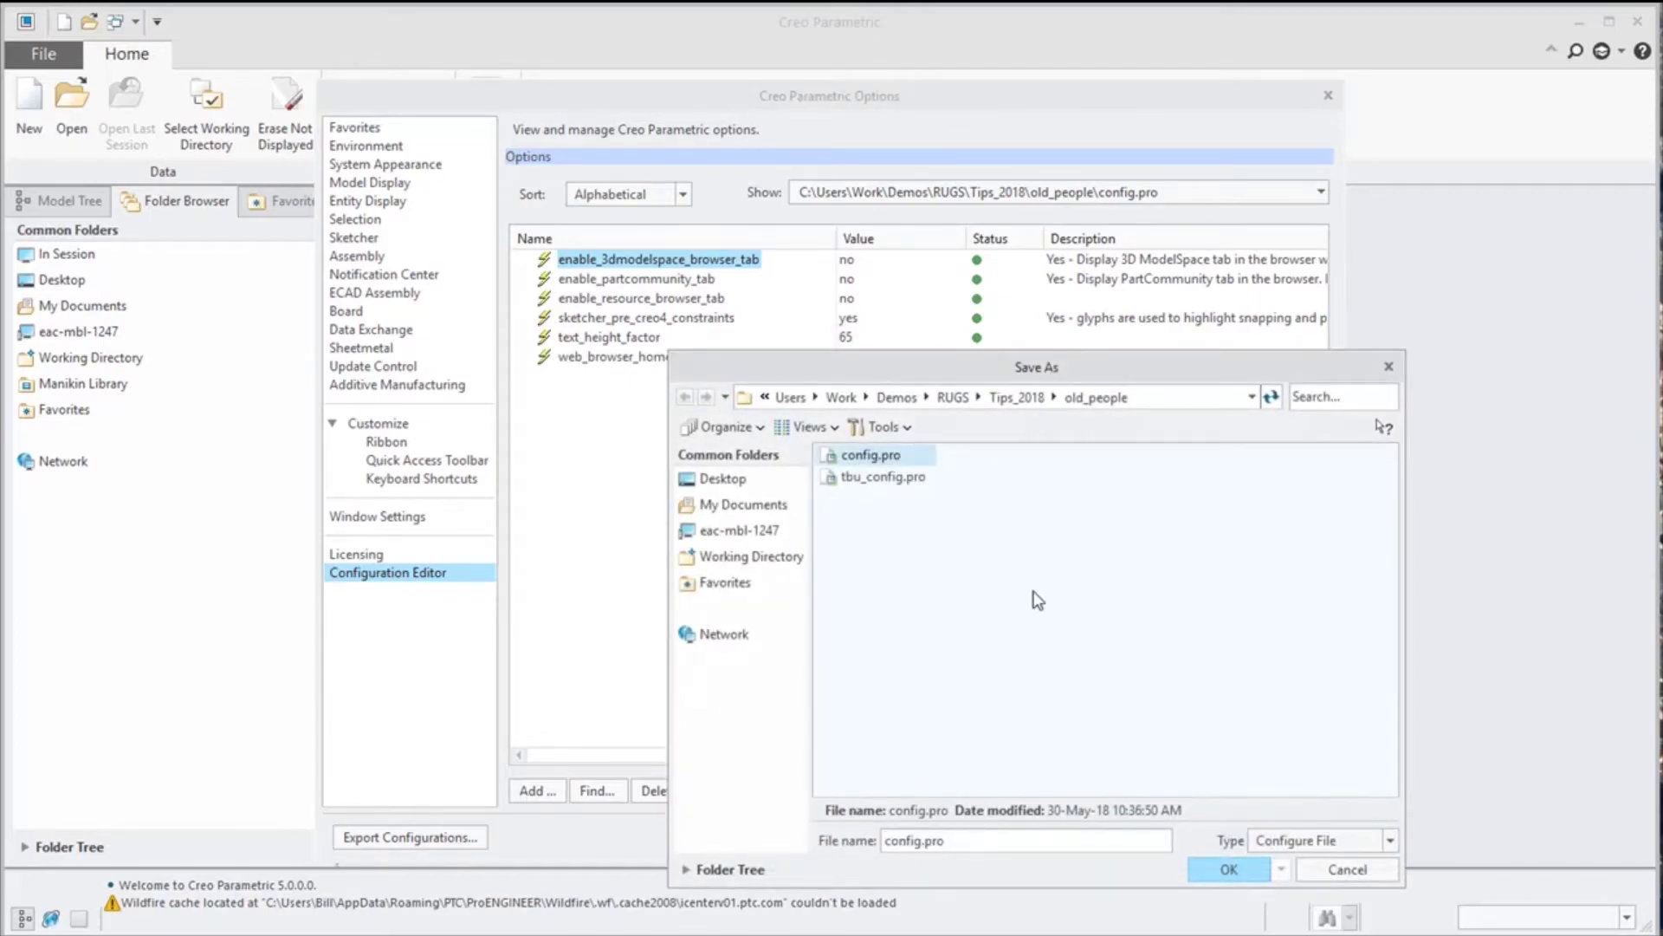
left_click(1222, 868)
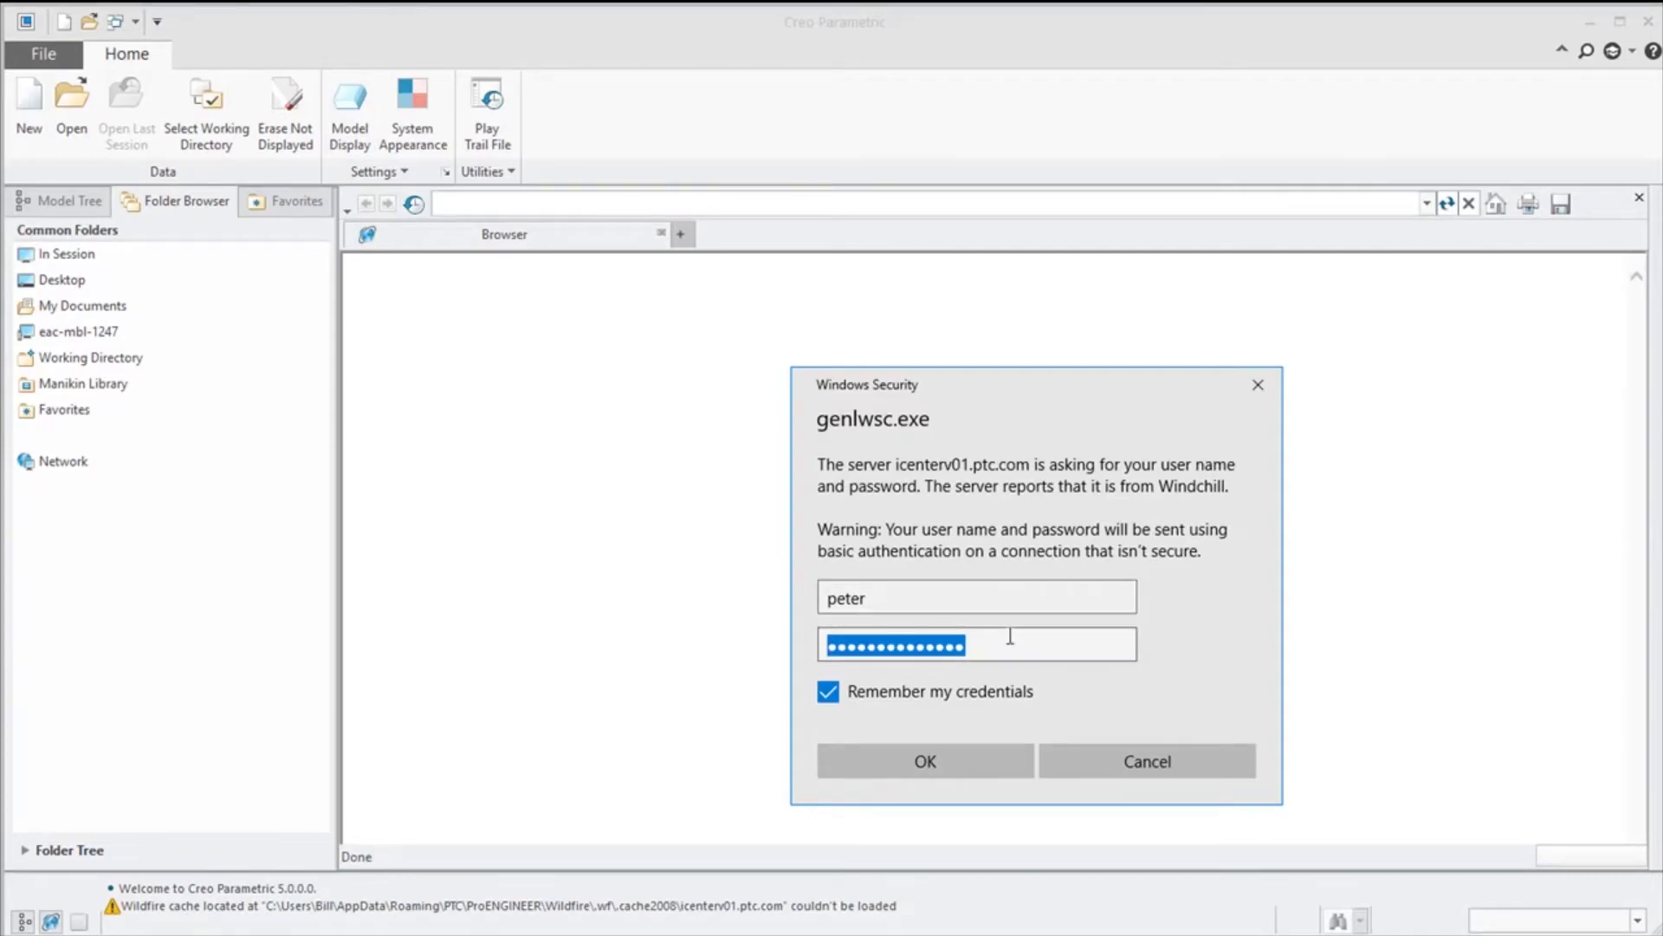
Enter the account password in Windows Security and scroll down the Windchill home page.
type("•••")
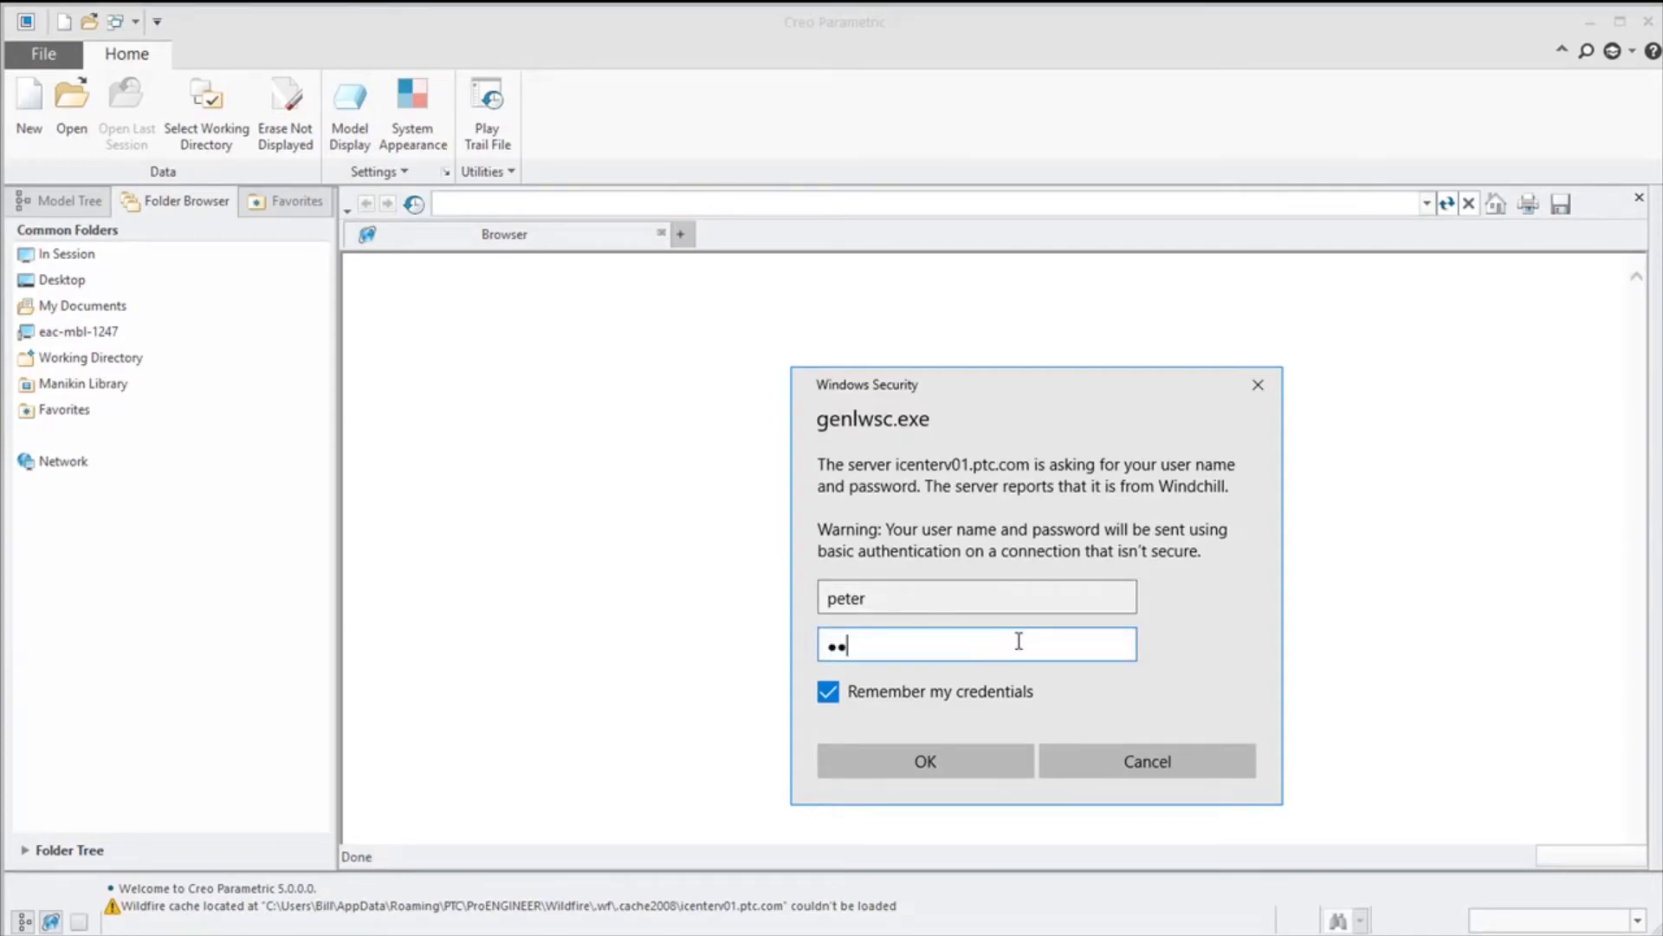
key("Return")
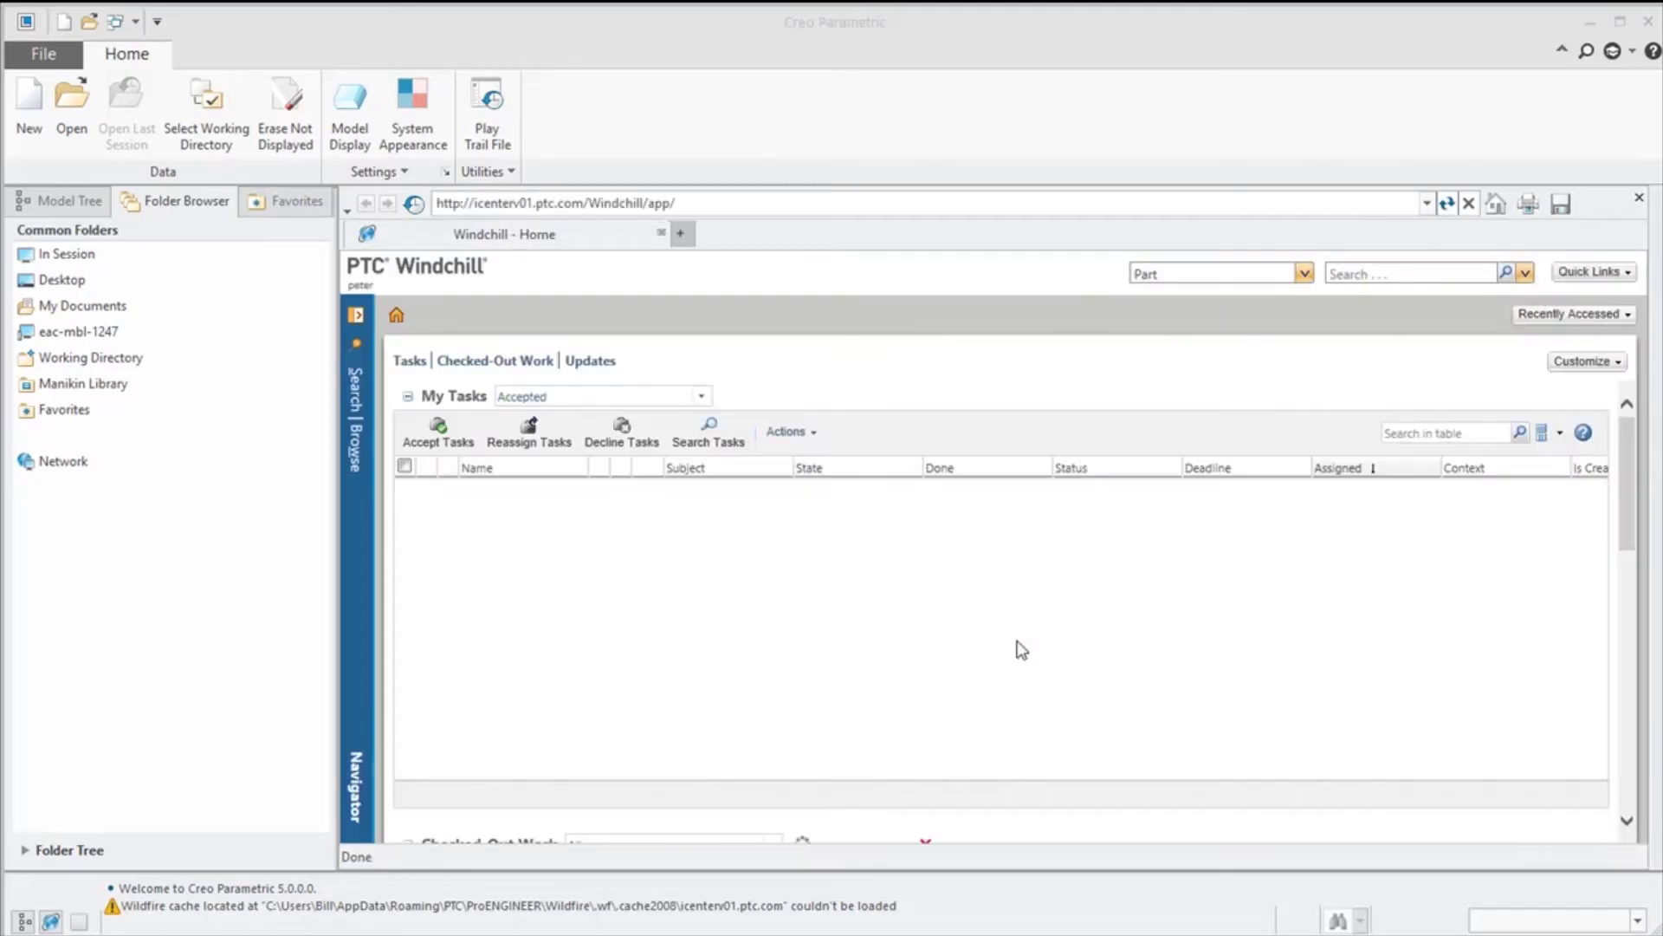
scroll(764, 588, "down", 3)
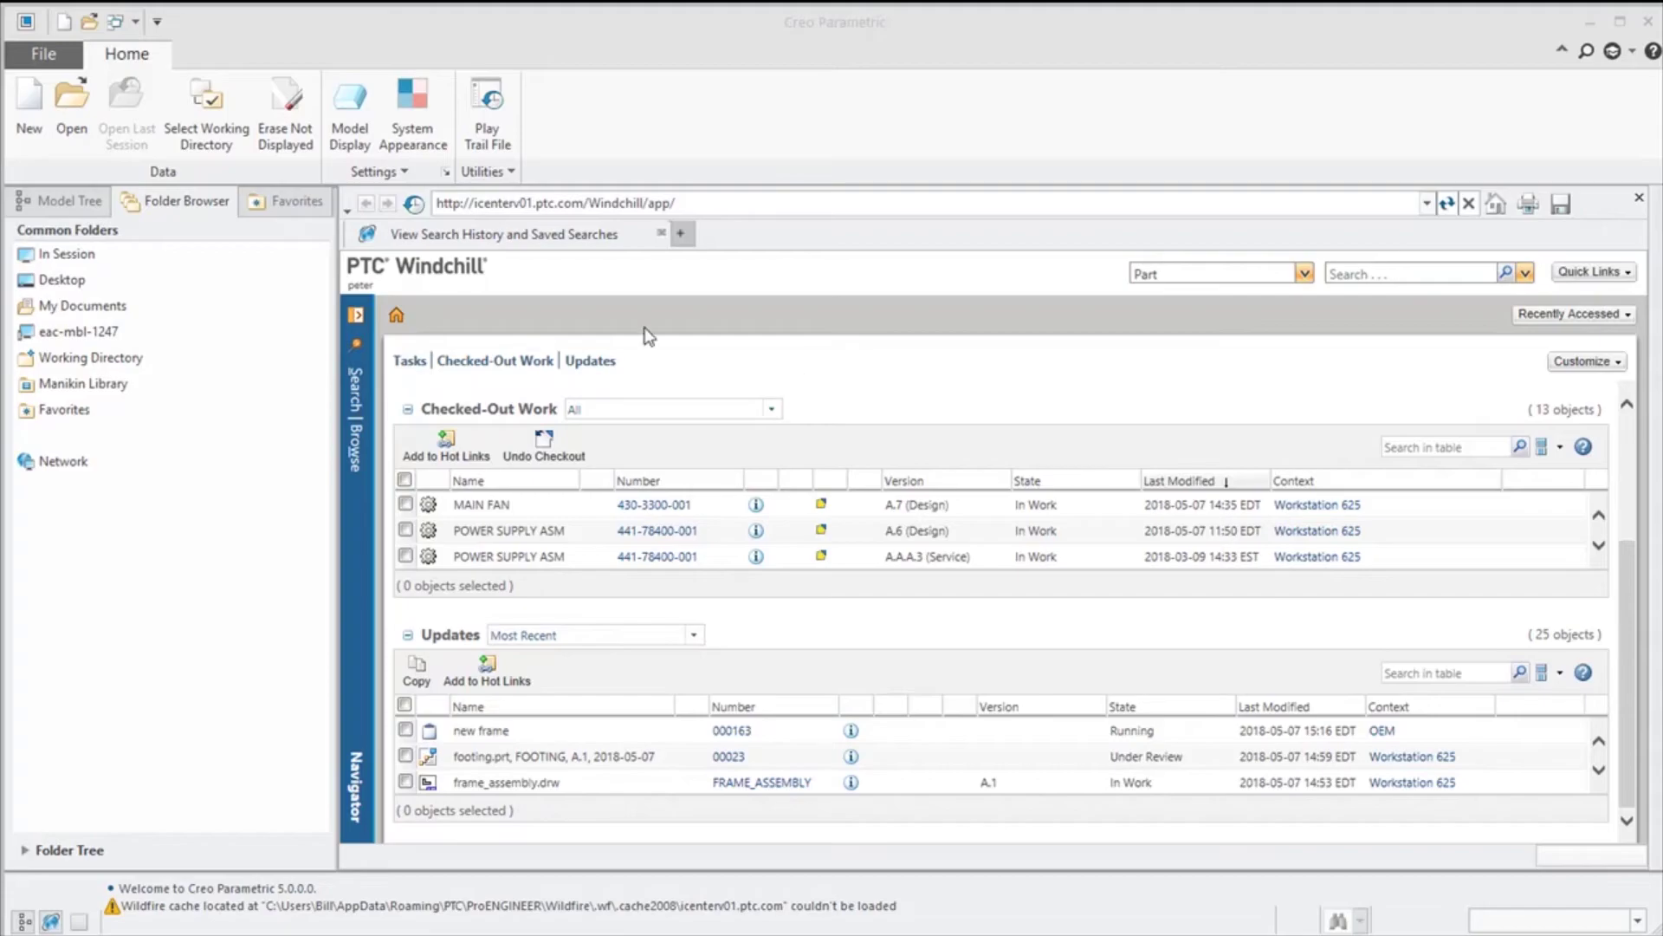
left_click(36, 54)
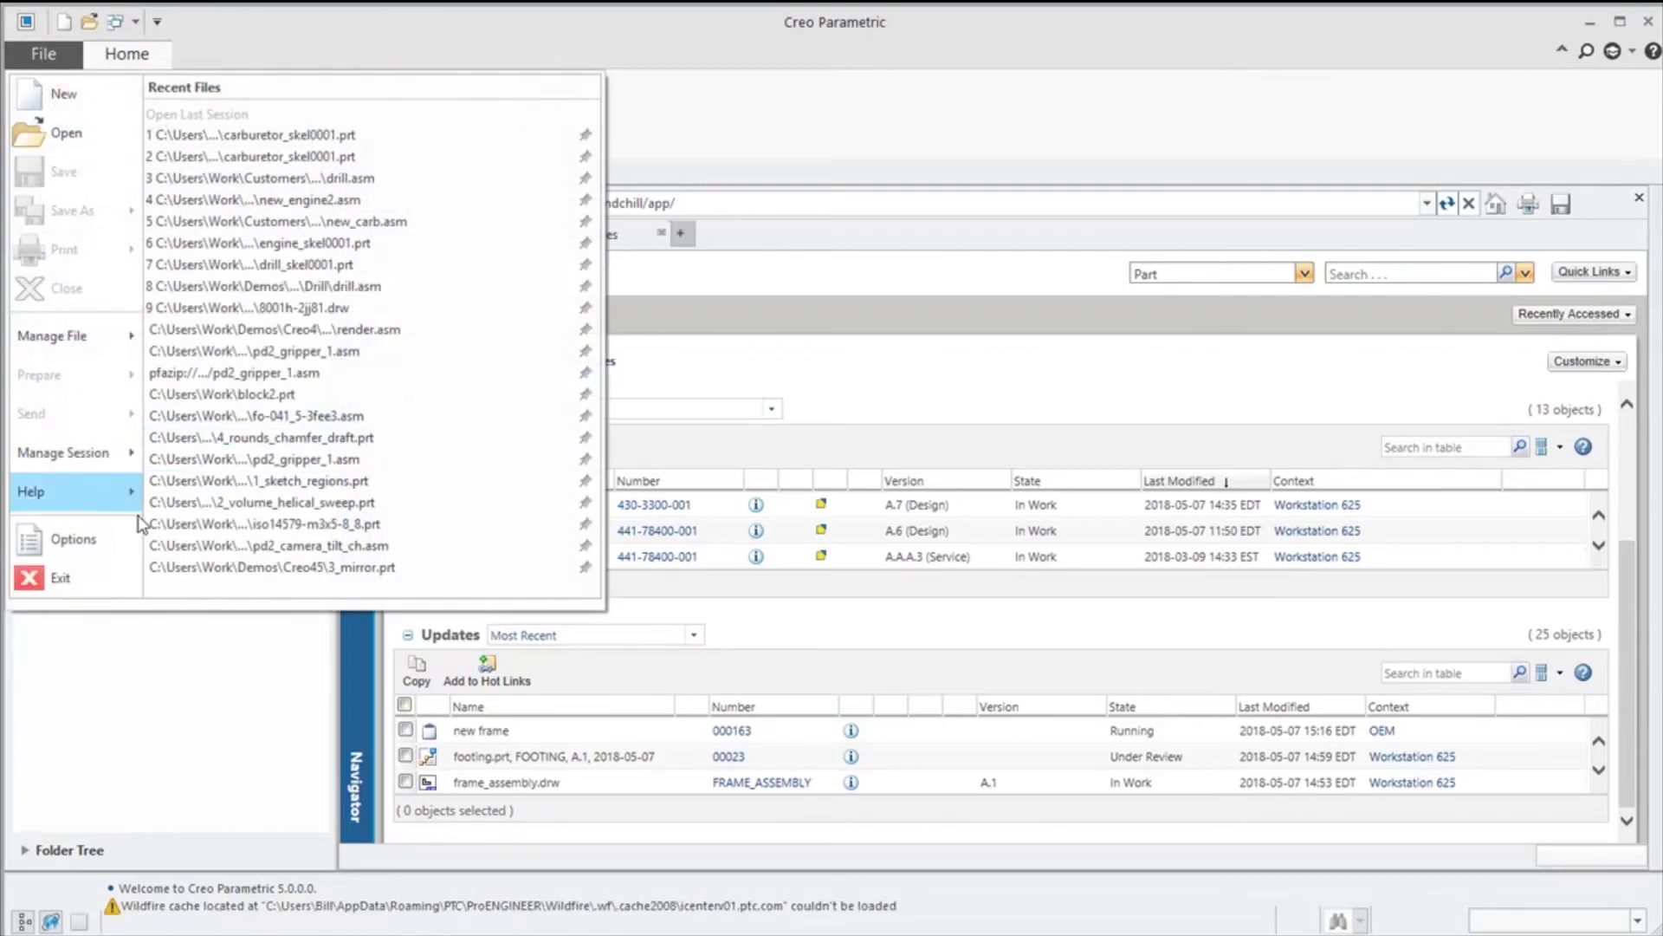
Replace the web_browser_homepage value with about:blank in the Configuration Editor.
left_click(108, 542)
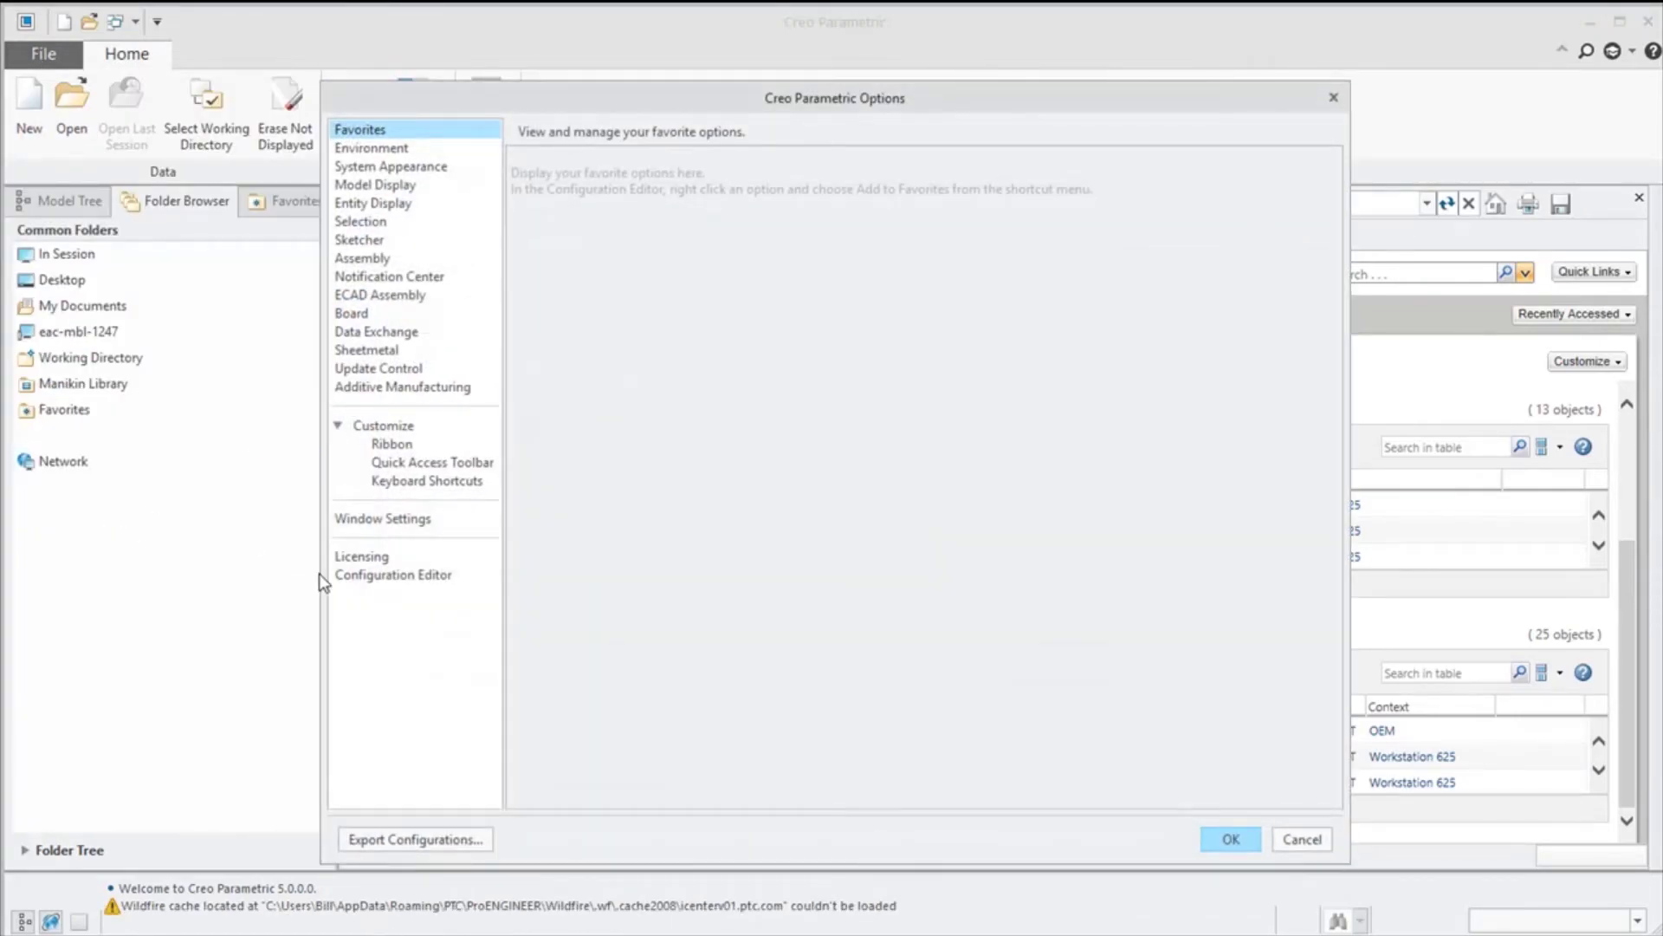
left_click(345, 575)
left_click(650, 364)
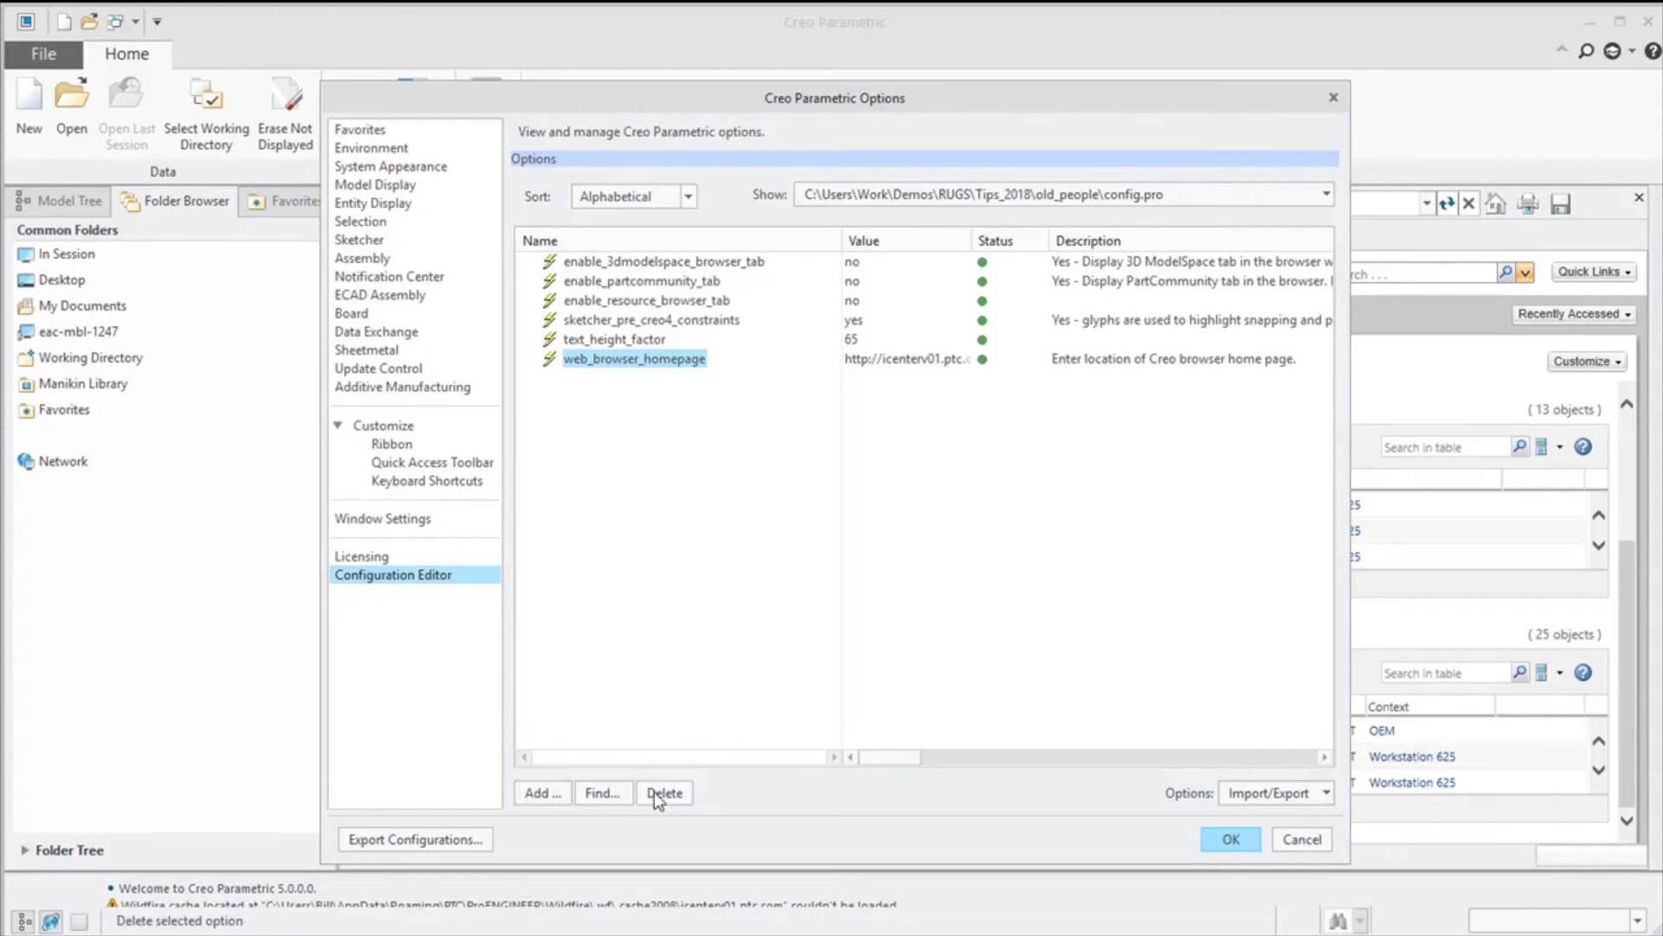
double_click(895, 358)
double_click(895, 358)
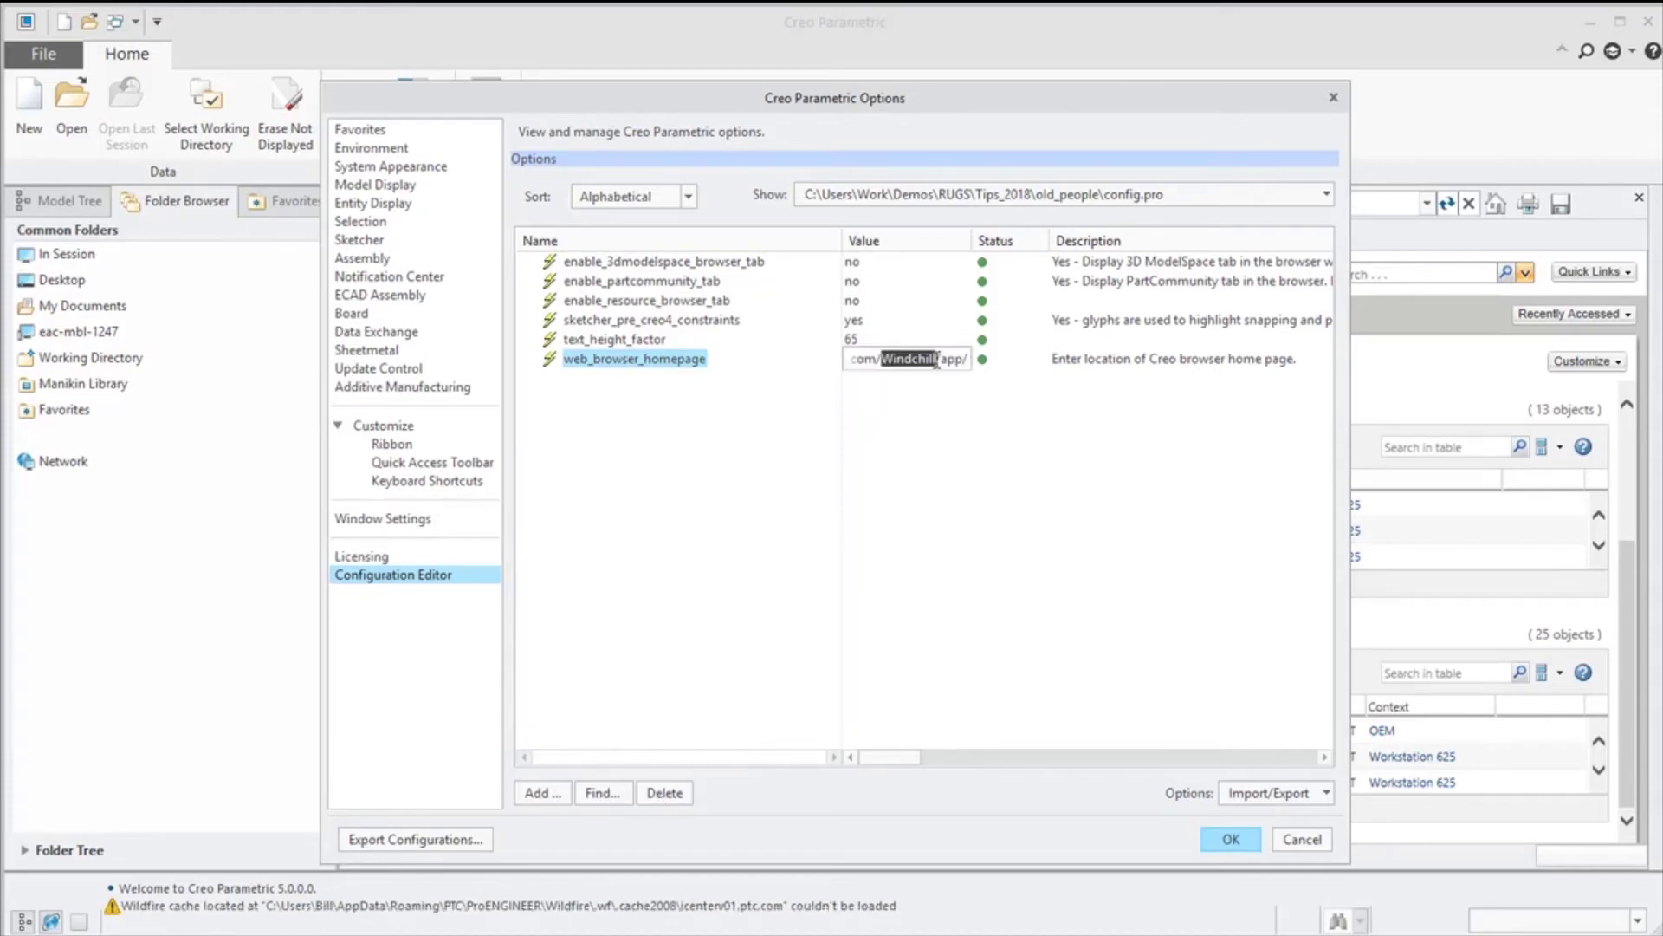
left_click_drag(969, 359, 804, 349)
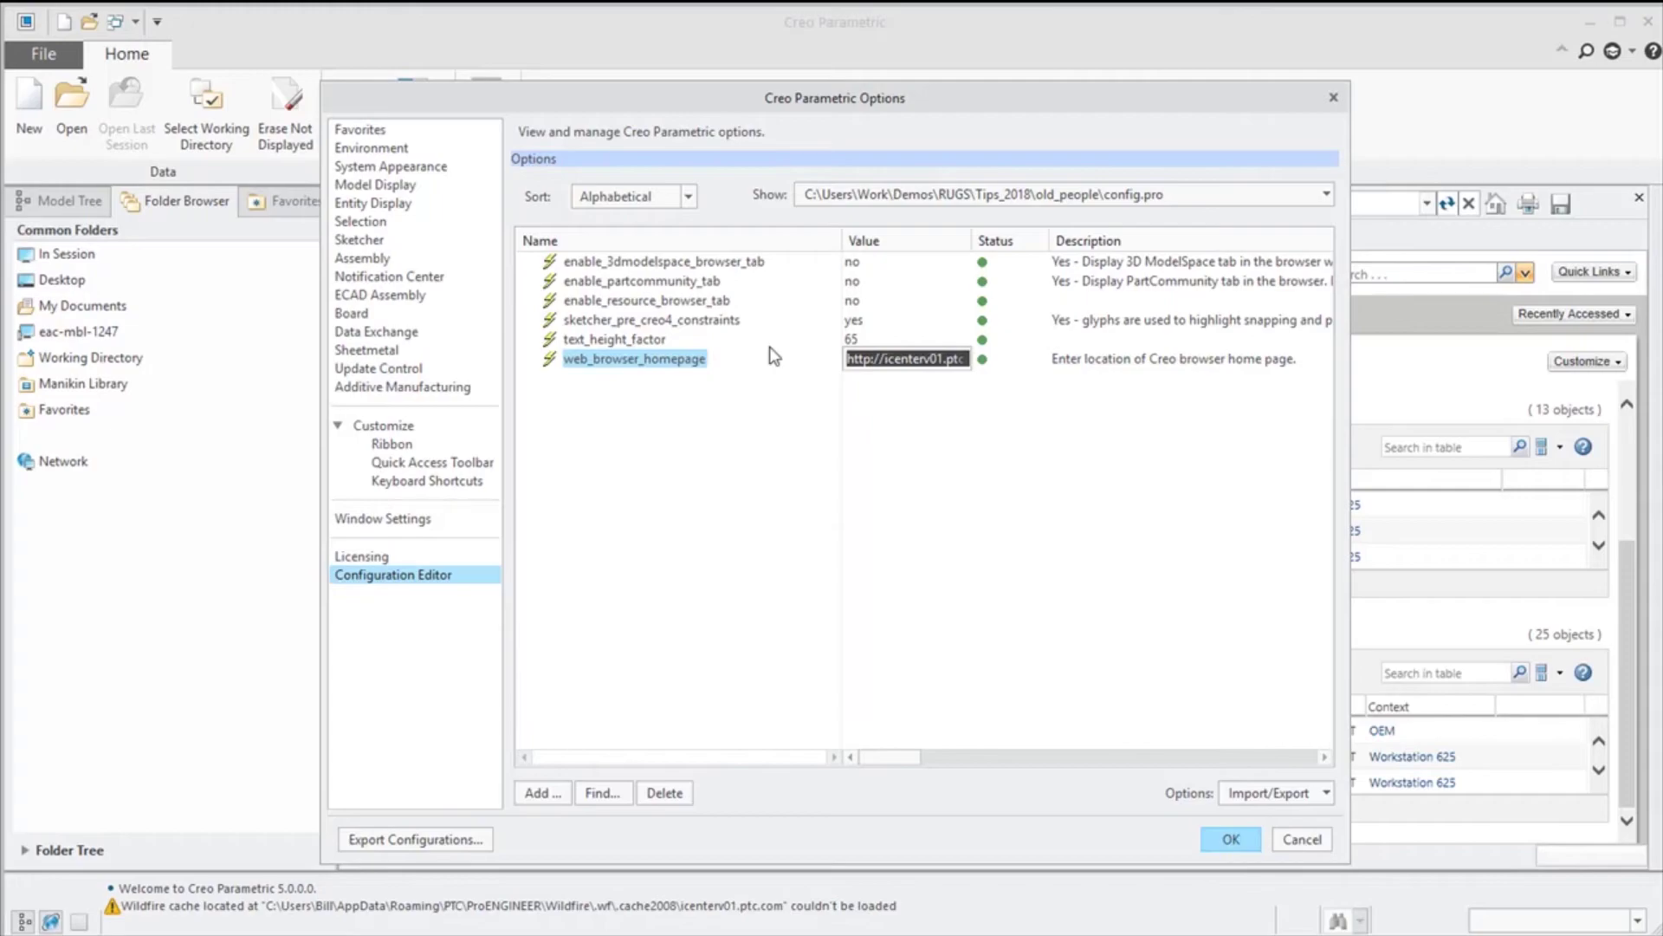
type("abo")
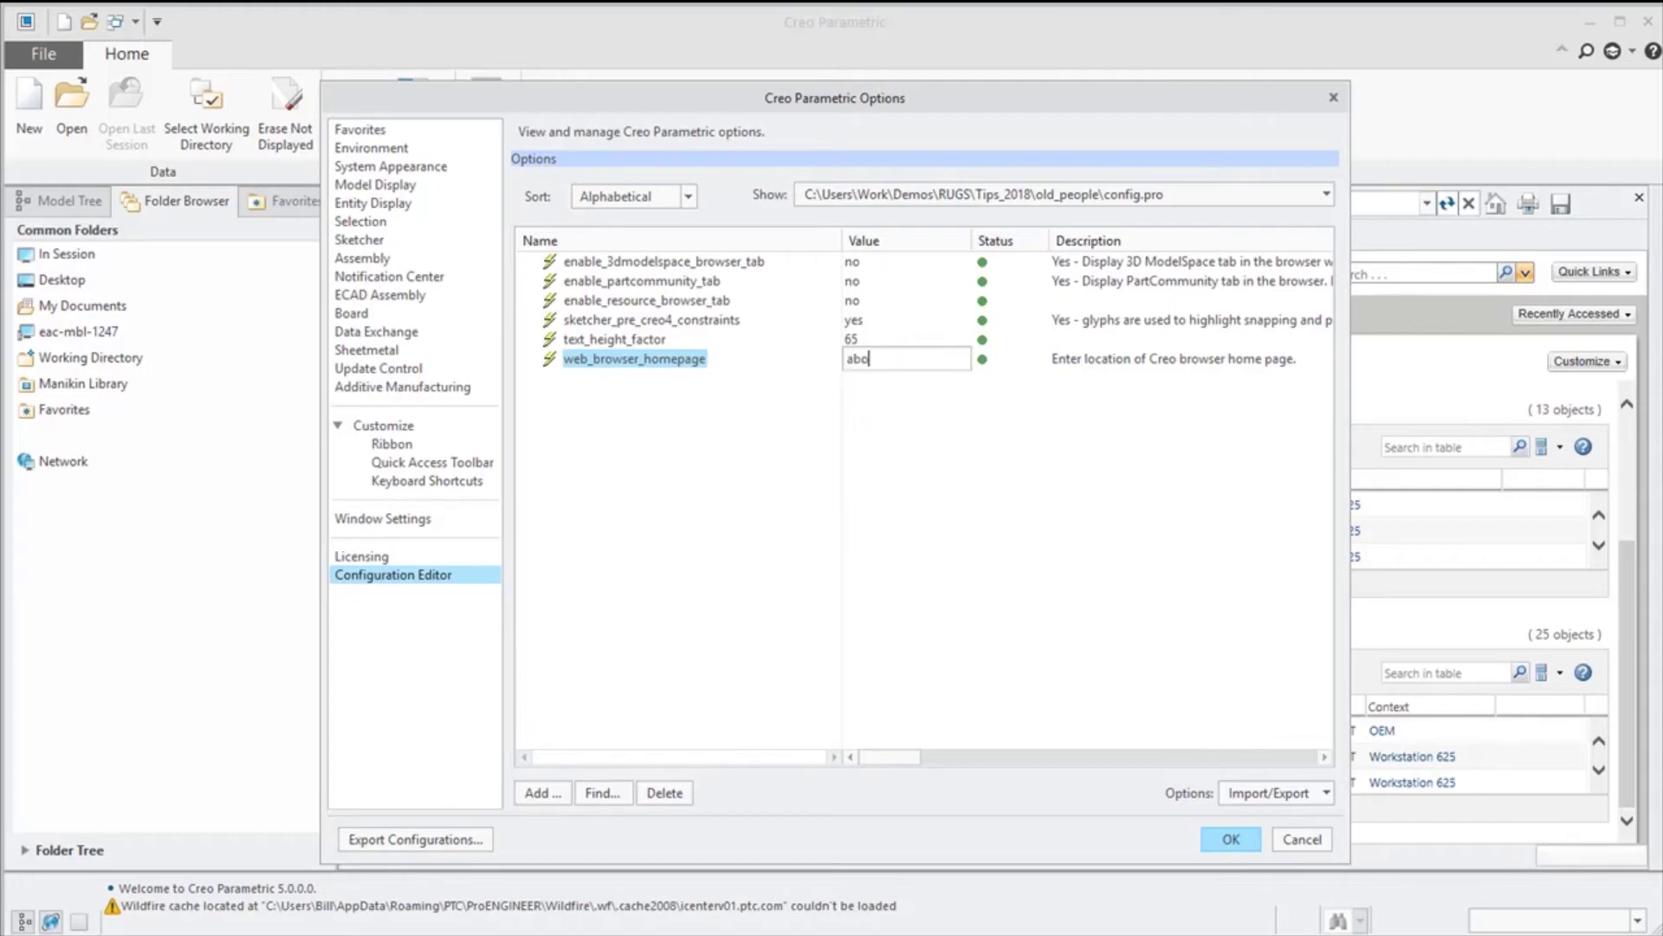
type("ut:blank")
Apply the change and overwrite config.pro with the new settings.
left_click(1231, 838)
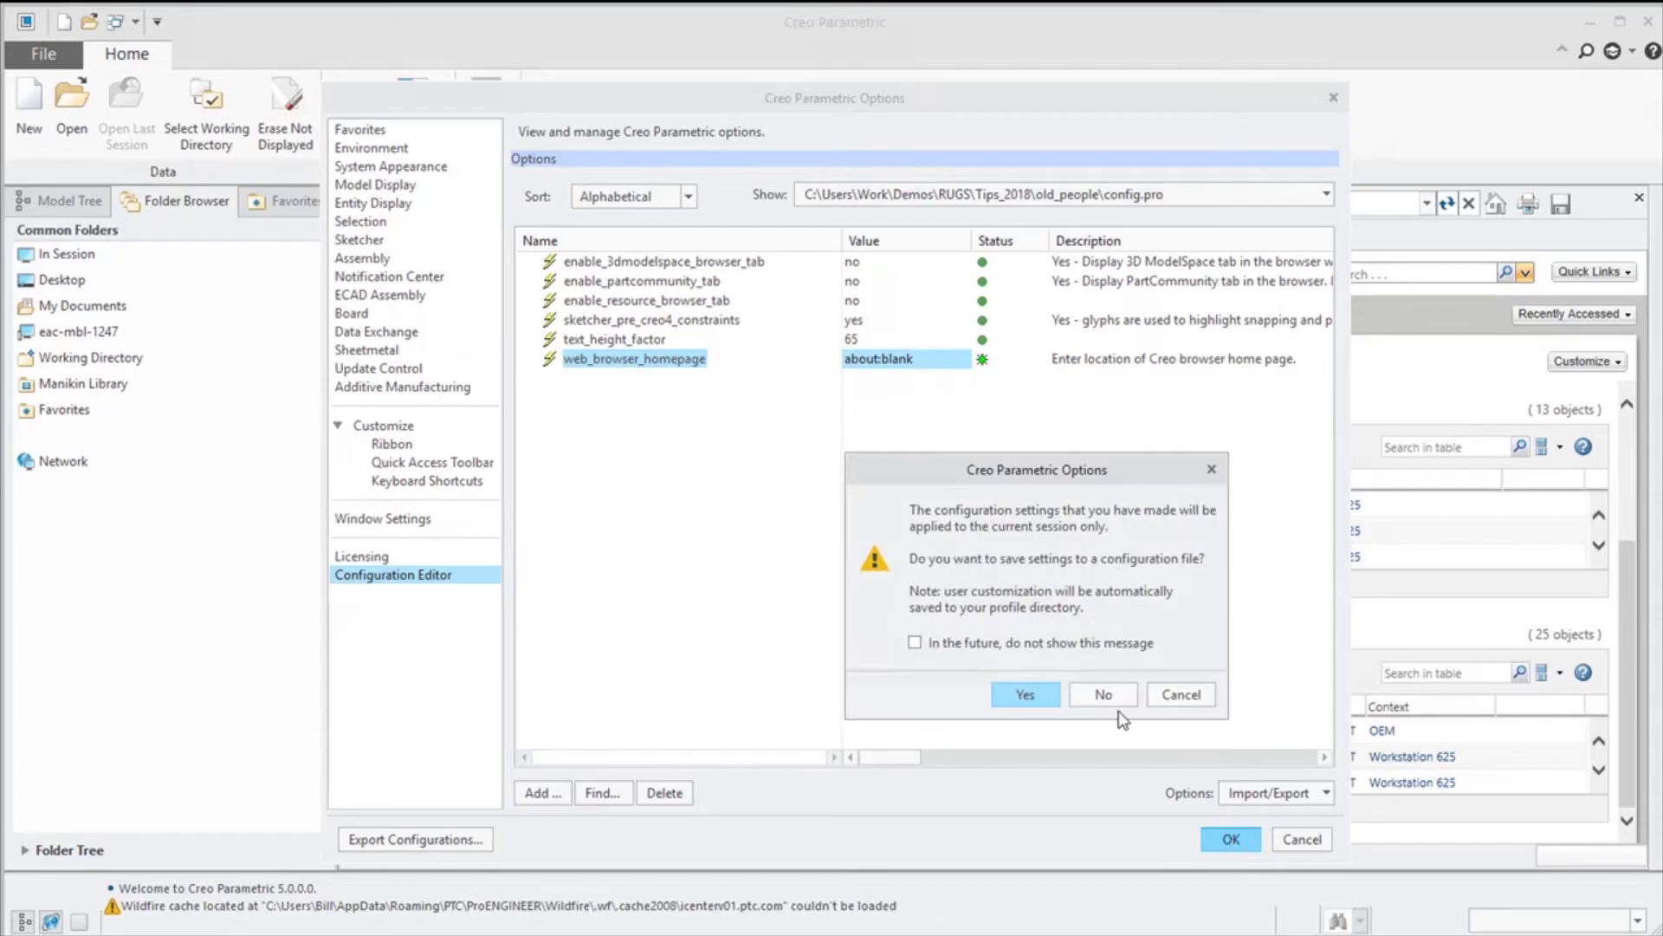
left_click(1044, 693)
left_click(857, 456)
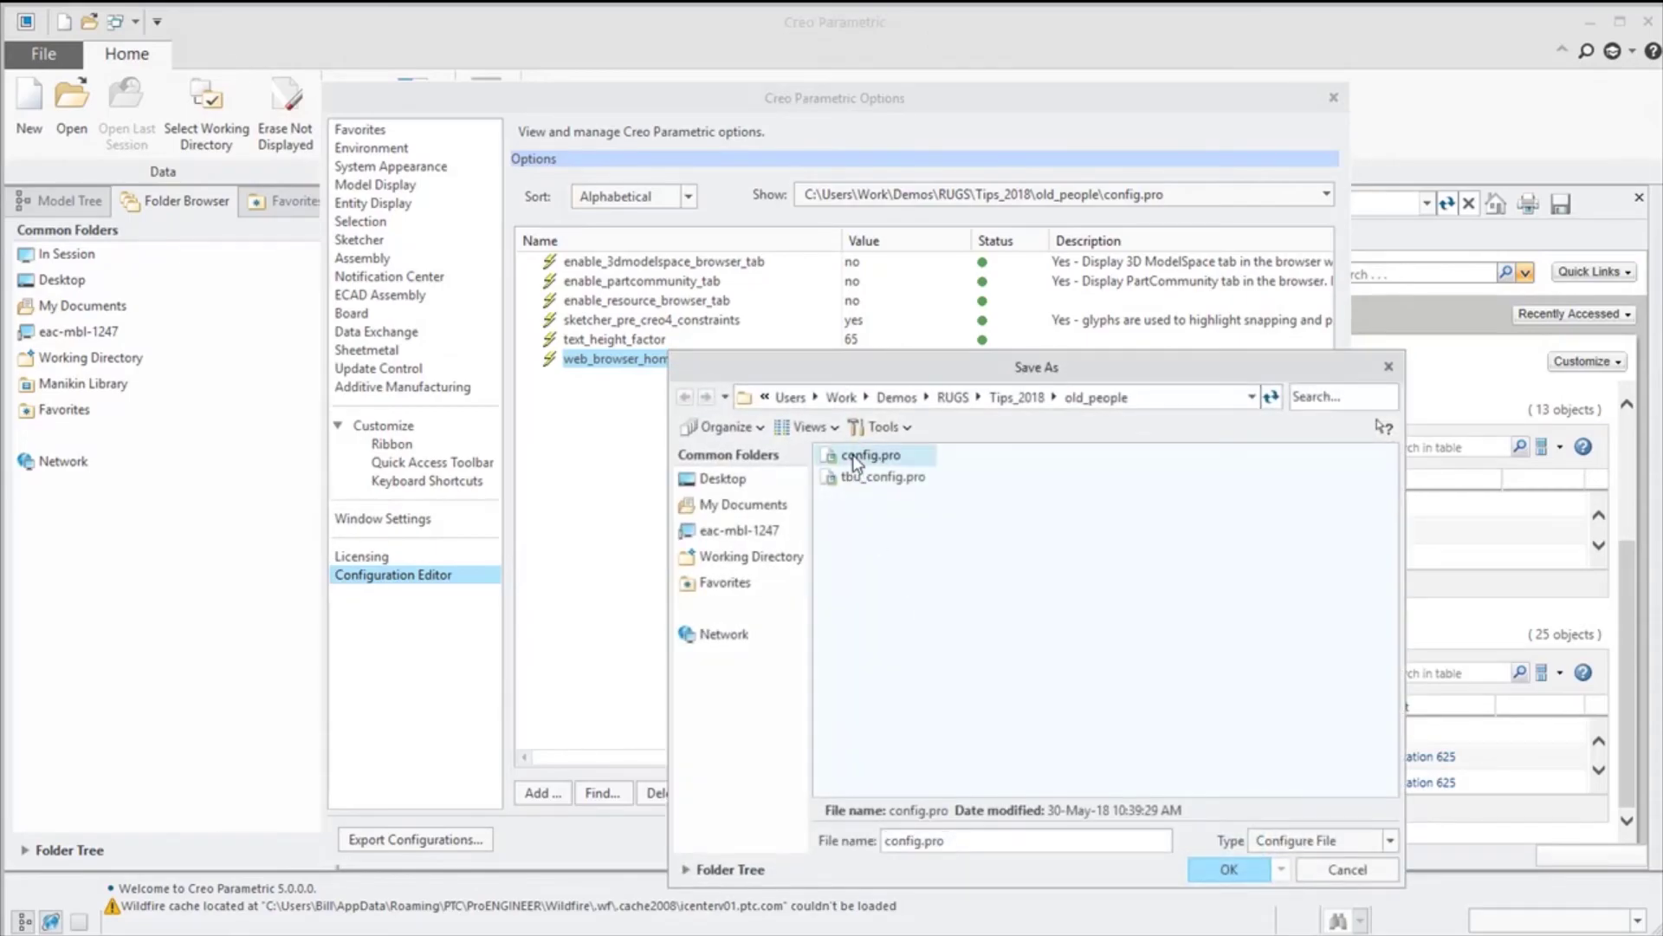
left_click(1209, 869)
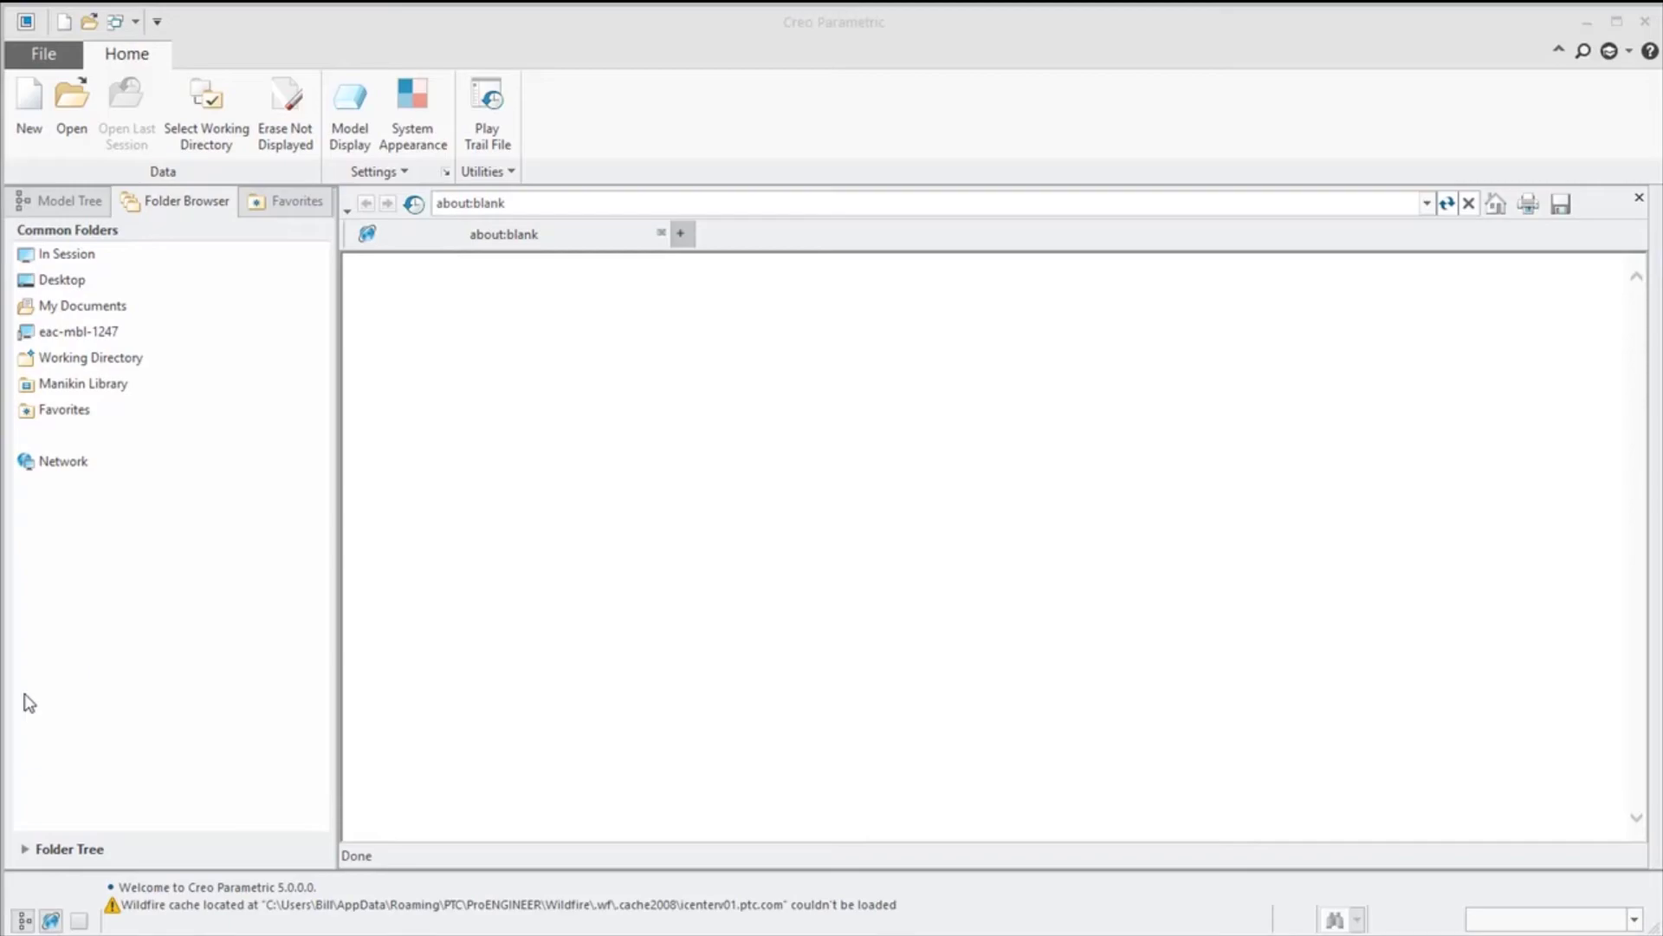
Hide the embedded browser panel using the status-bar browser toggle.
left_click(52, 921)
left_click(52, 920)
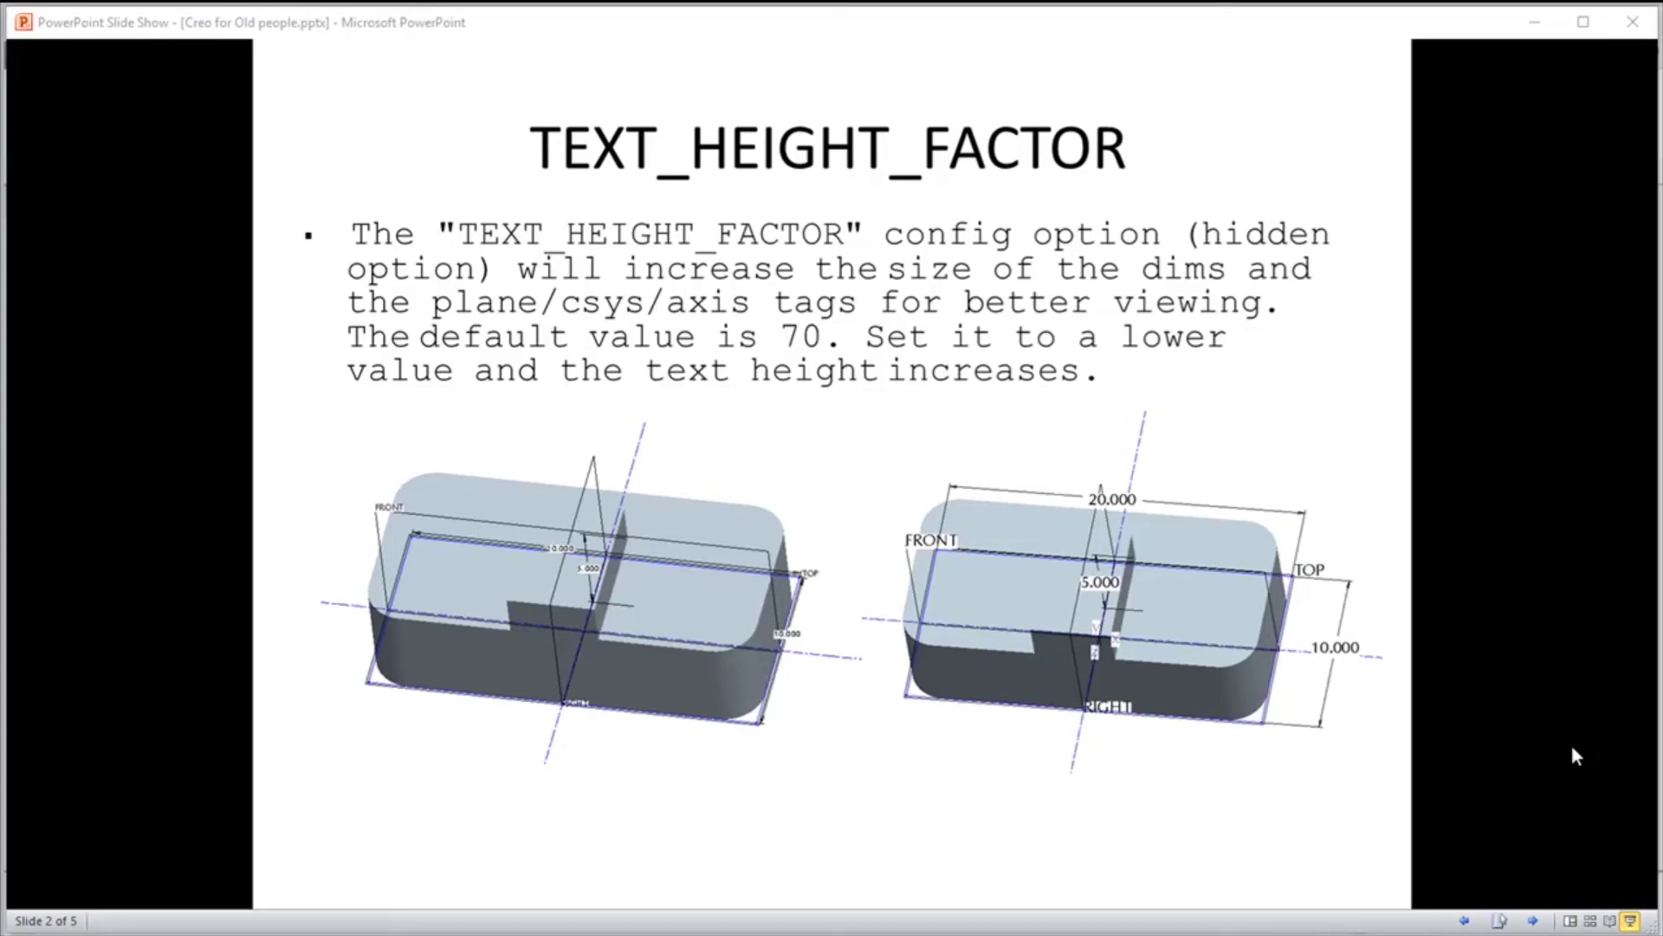
Advance the slide show through the text_height_factor slide to slide 4 on sketcher_pre_creo4_constraints.
key("Right")
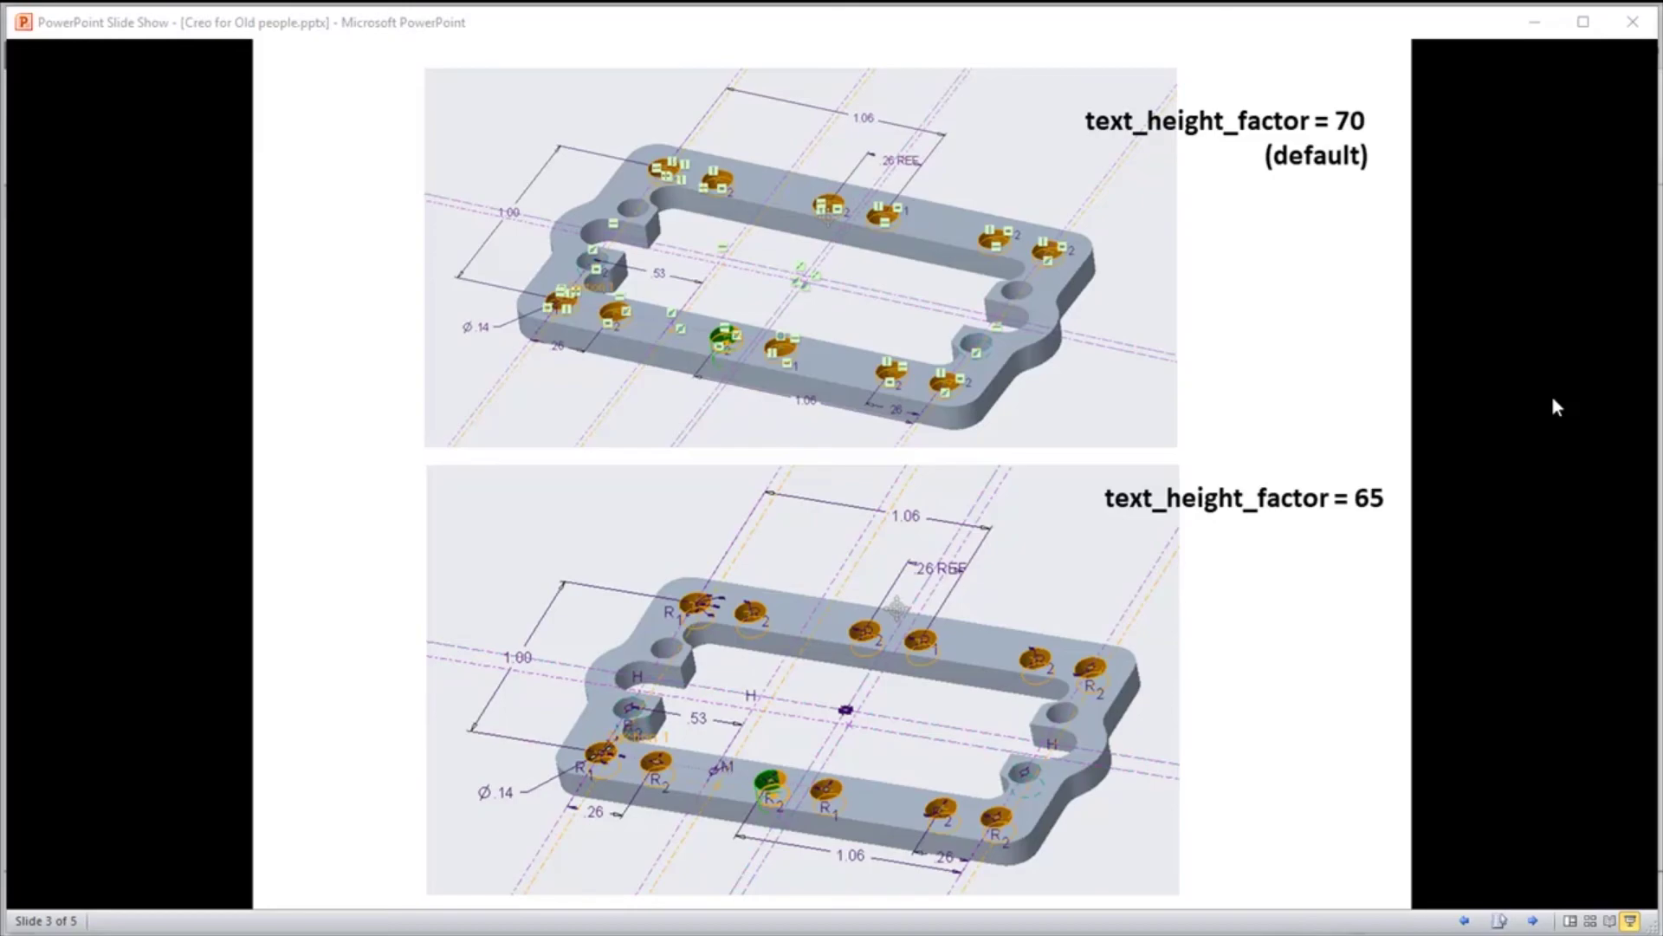
left_click(1552, 402)
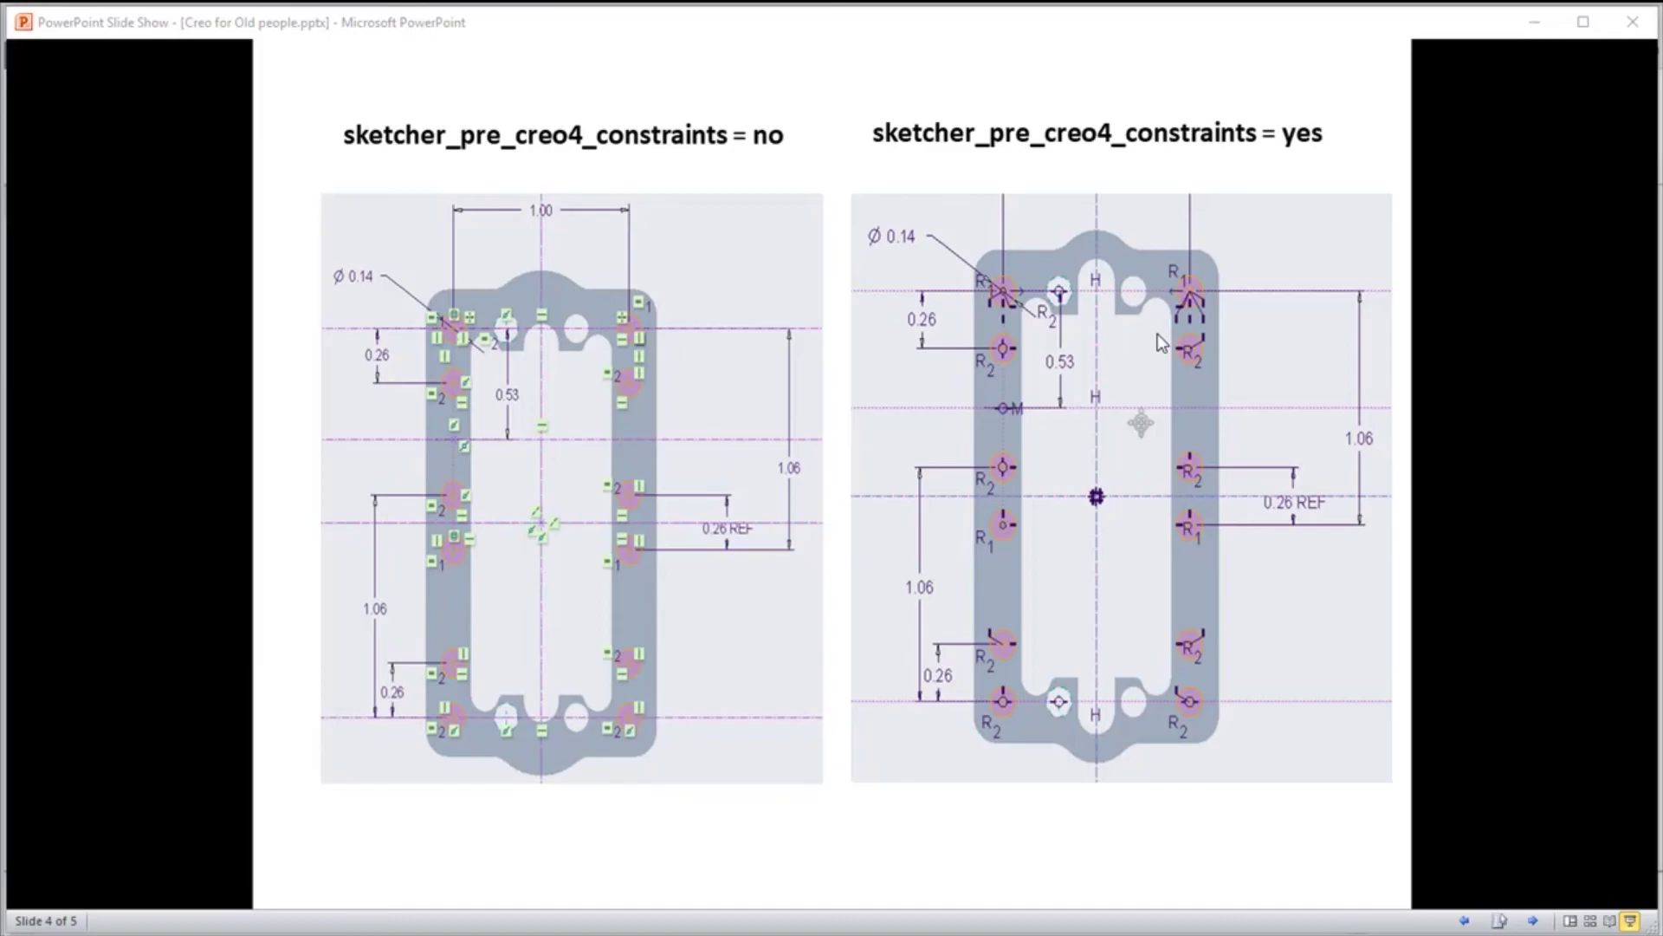
Advance to slide 5 listing the three browser tab options set to NO.
left_click(1278, 403)
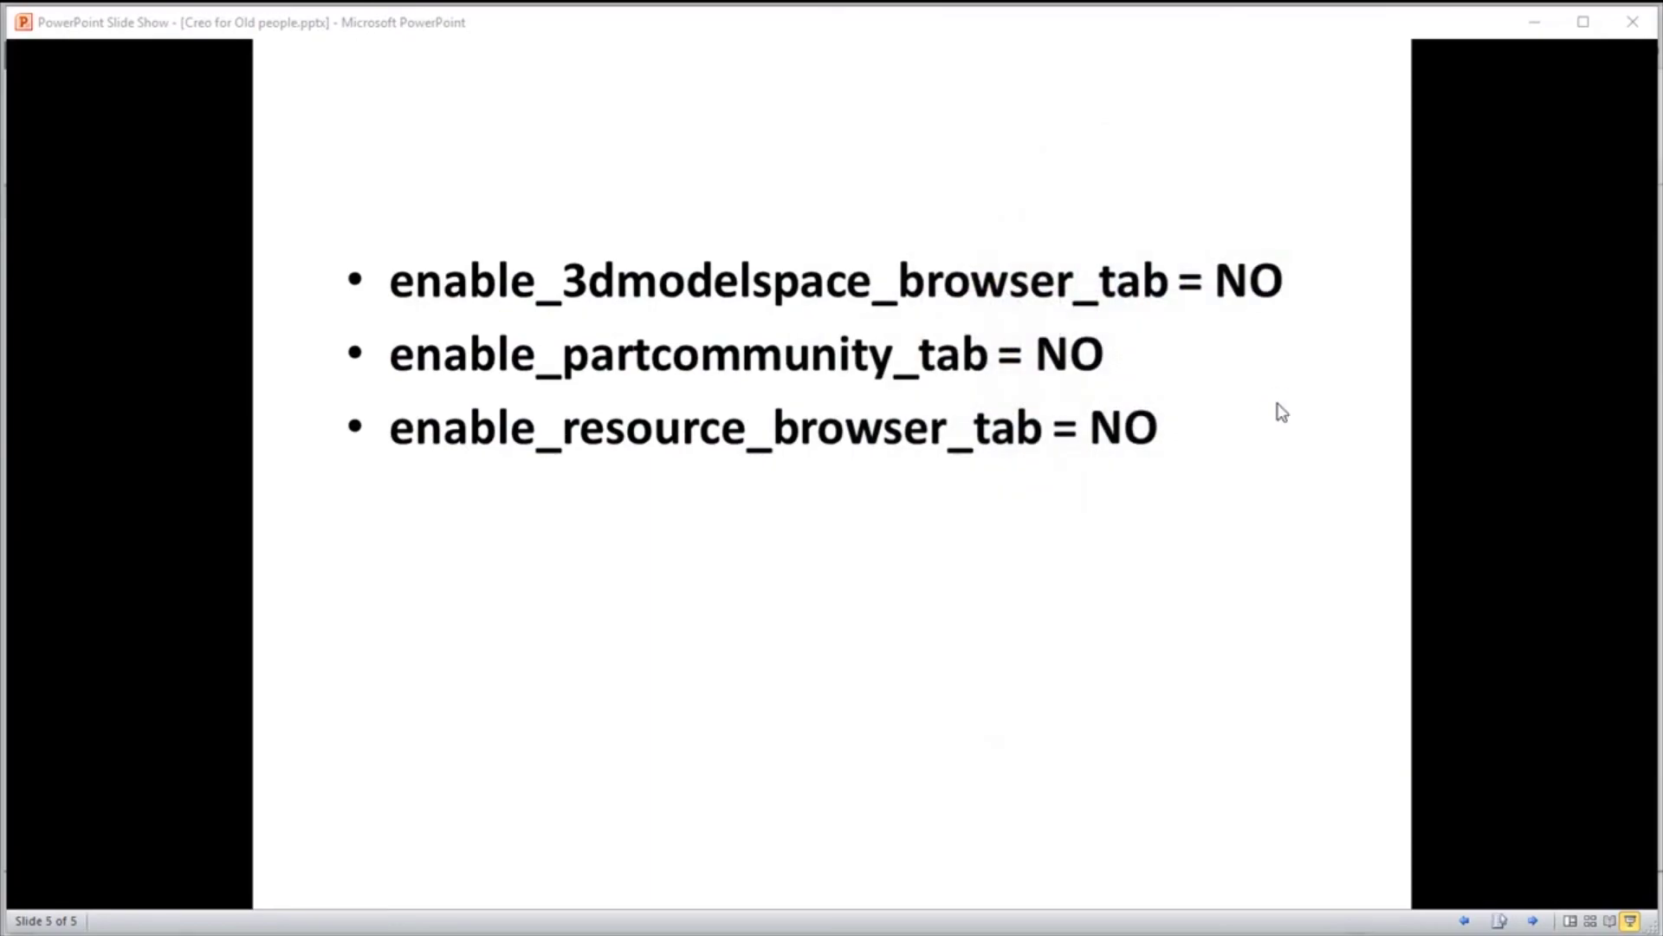